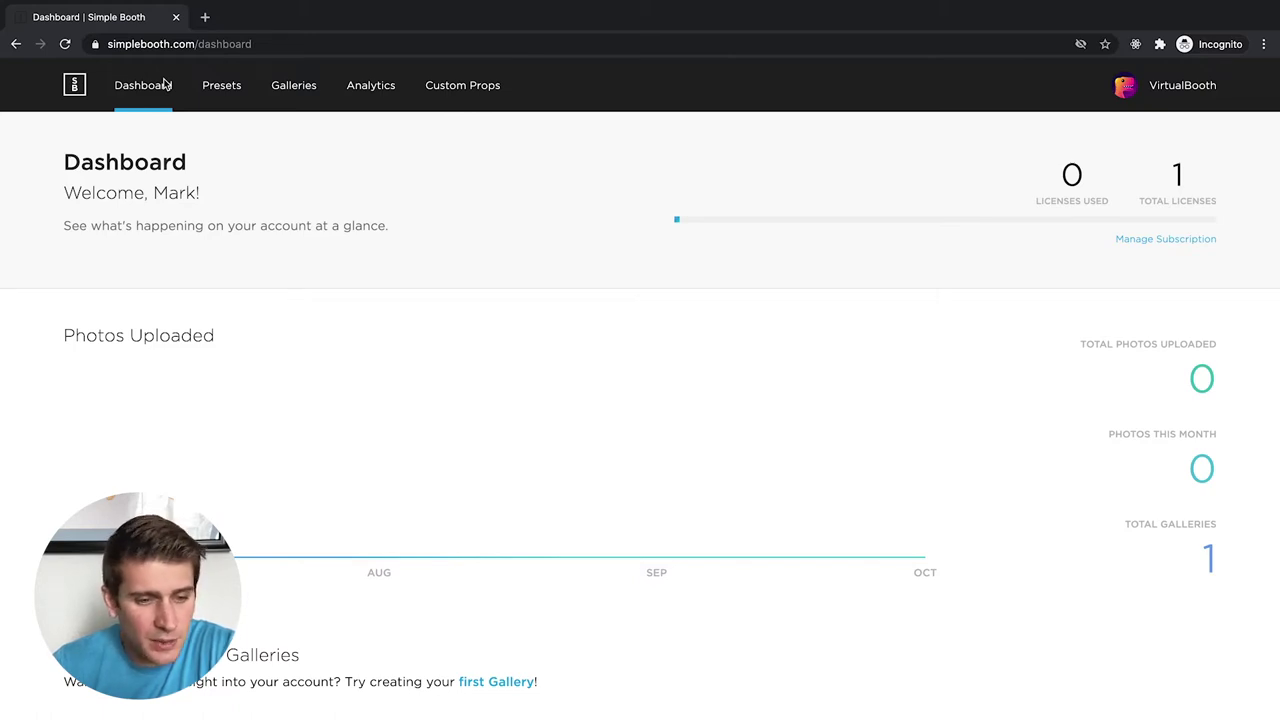
- Create a Virtual (web browser) preset named 'Virtual Preset' with a same-named gallery
{"action": "left_click", "coordinate": [221, 88]}
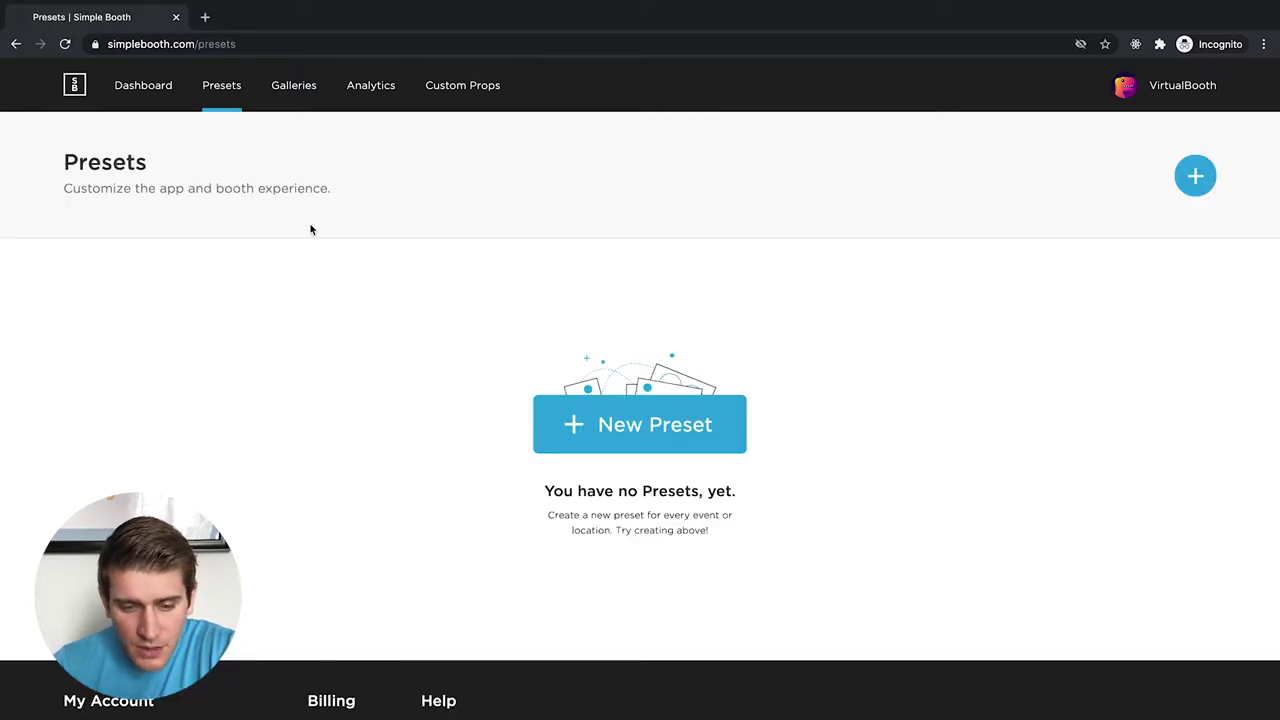
{"action": "left_click", "coordinate": [629, 424]}
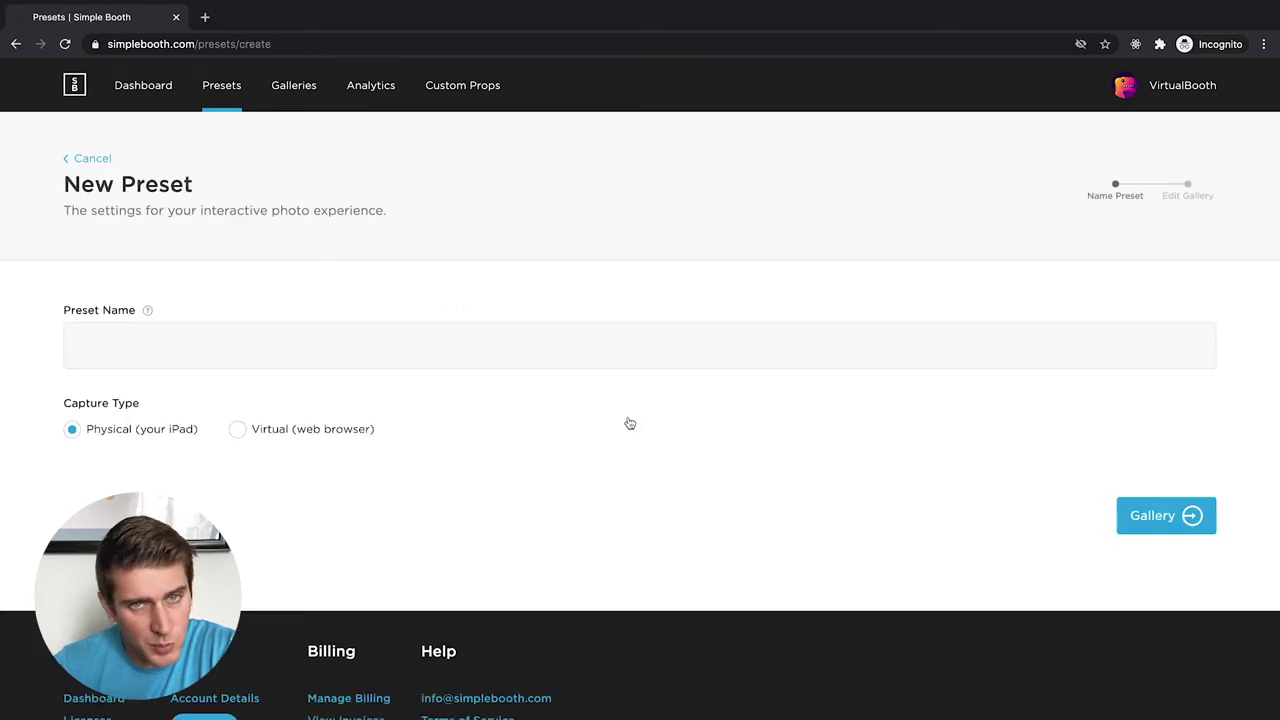
{"action": "left_click", "coordinate": [417, 343]}
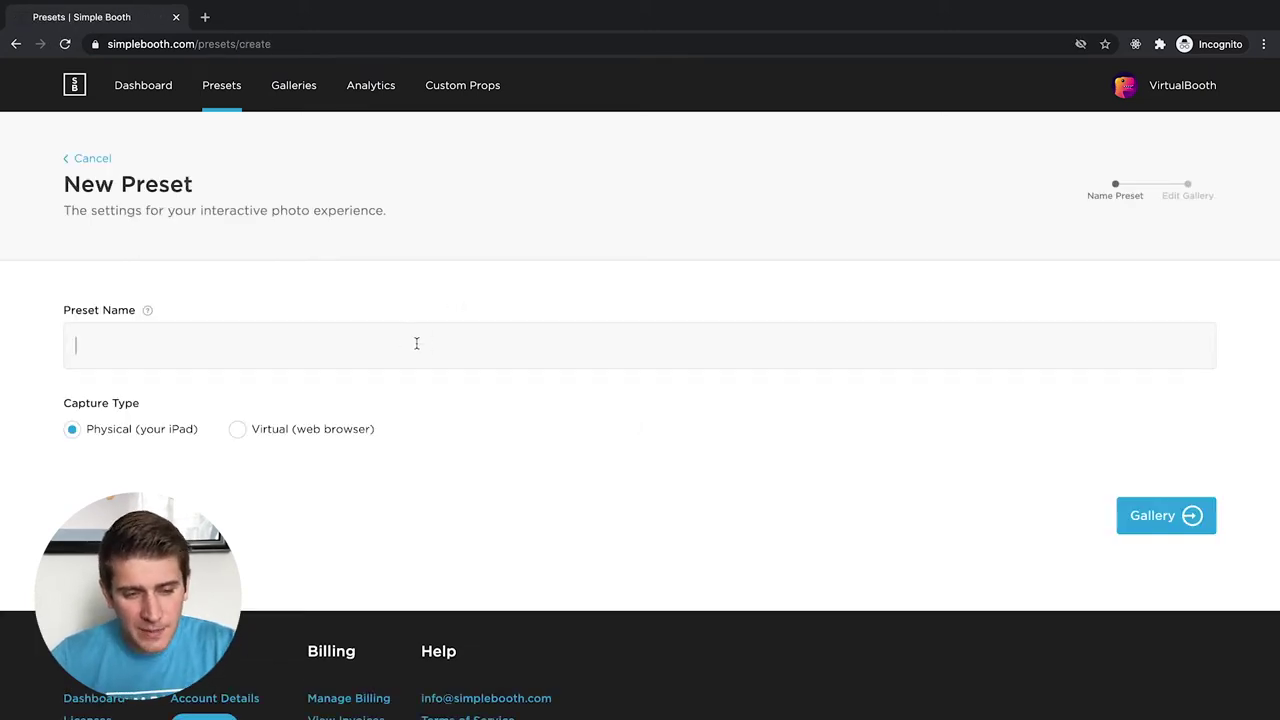
{"action": "type", "text": "Virtual"}
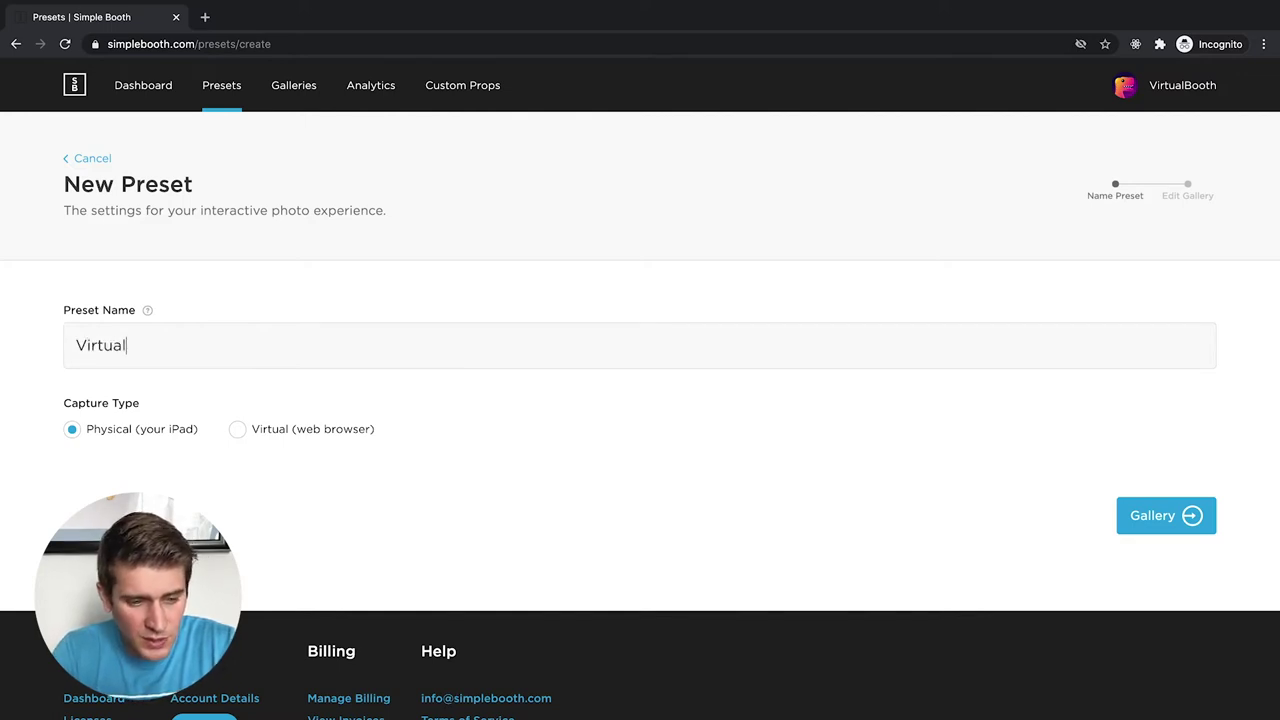
{"action": "type", "text": " Preset"}
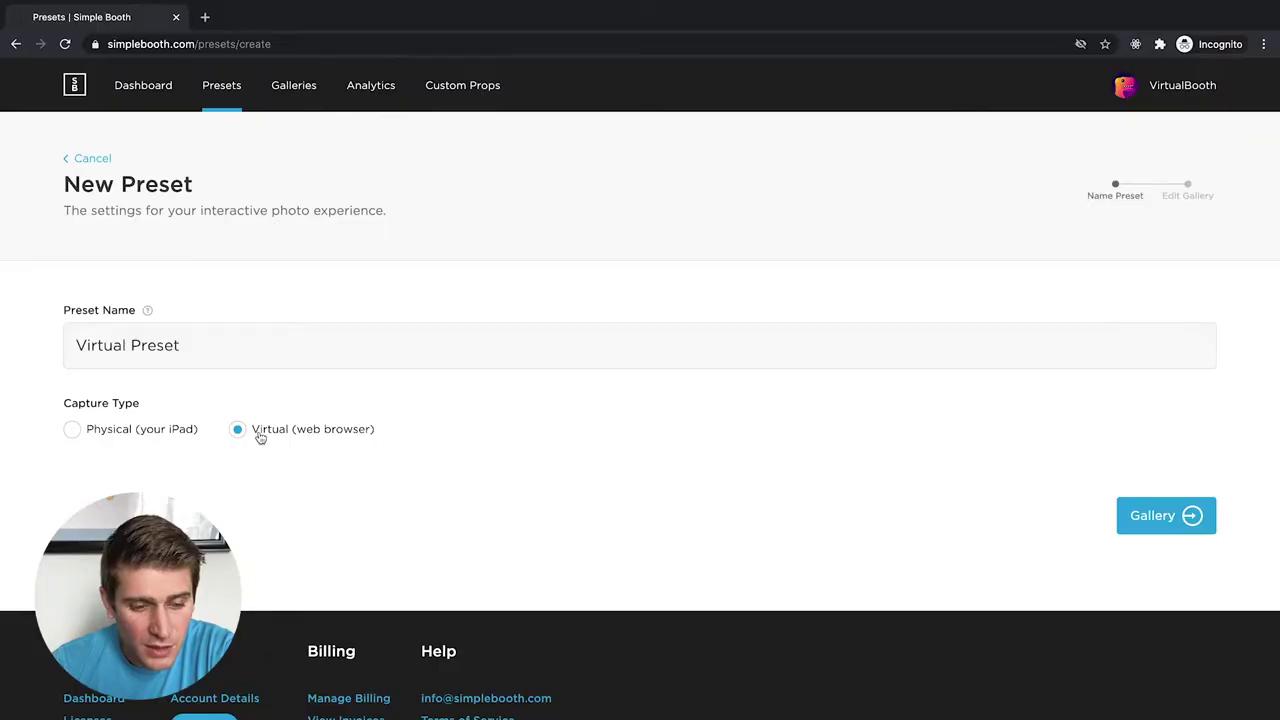
{"action": "left_click", "coordinate": [1150, 533]}
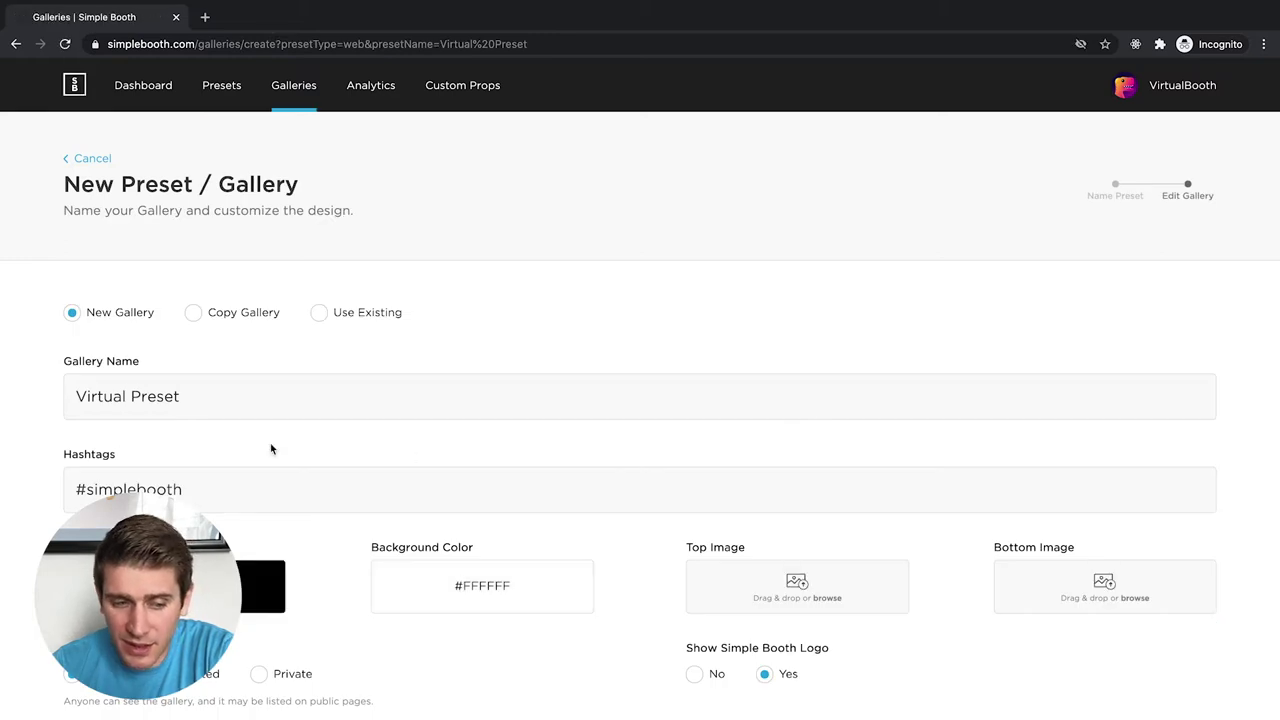
{"action": "scroll", "coordinate": [270, 449], "scroll_direction": "down", "scroll_amount": 2}
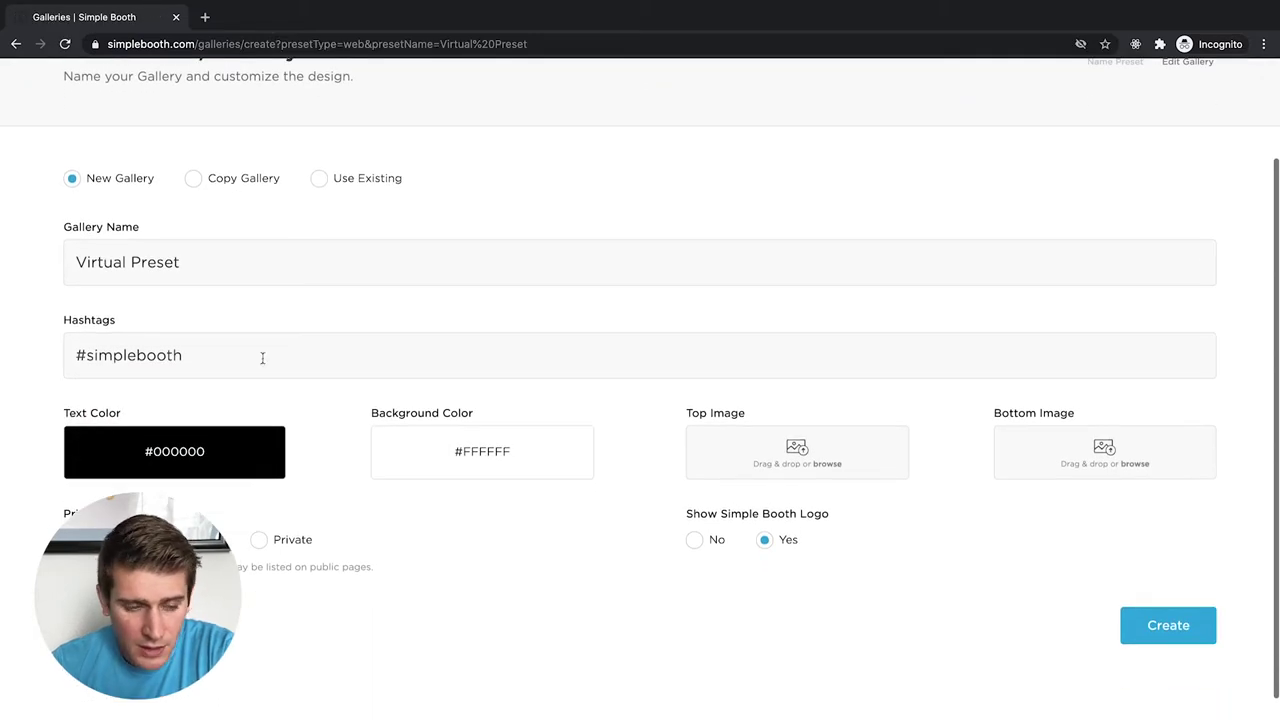
{"action": "left_click", "coordinate": [220, 261]}
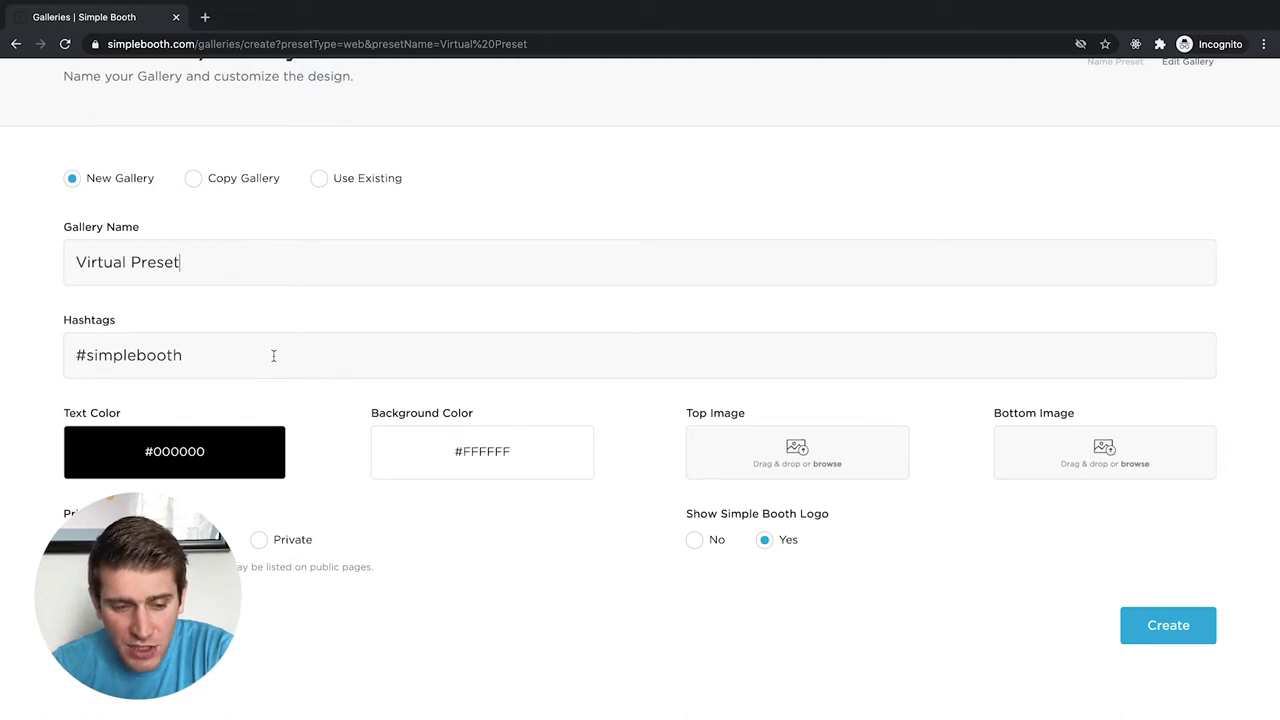
{"action": "scroll", "coordinate": [273, 355], "scroll_direction": "down", "scroll_amount": 1}
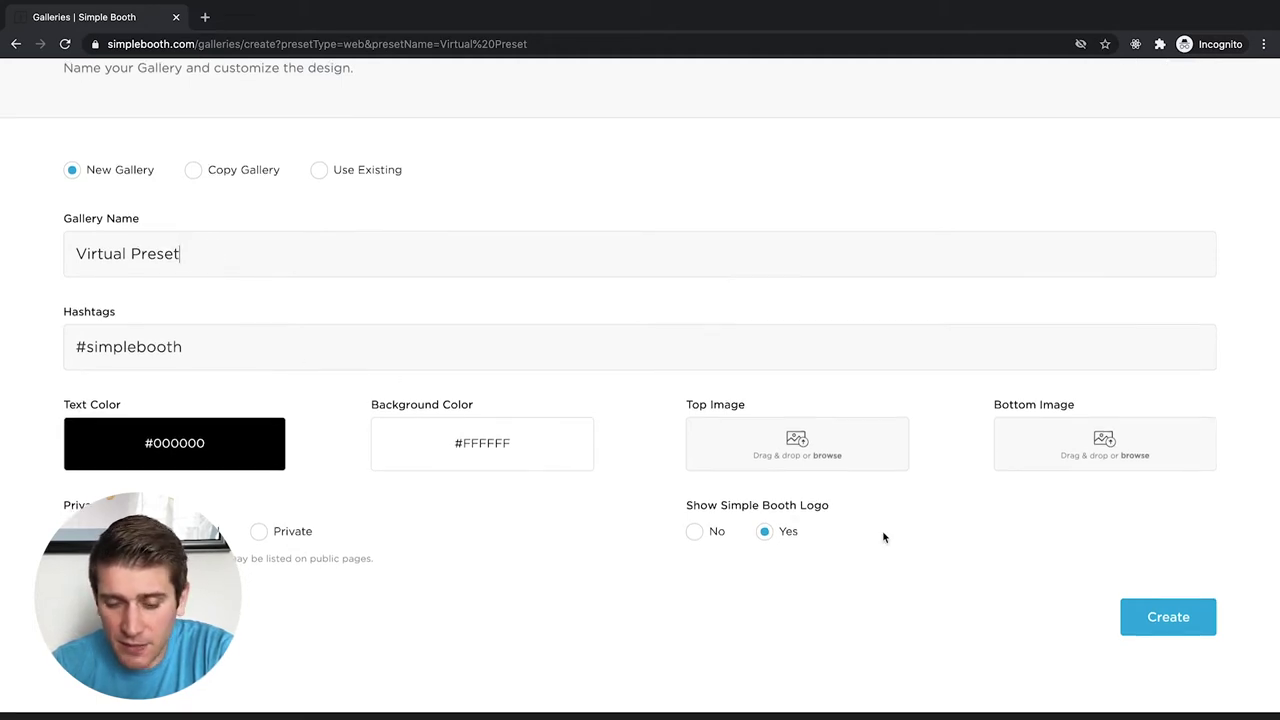
{"action": "left_click", "coordinate": [1152, 619]}
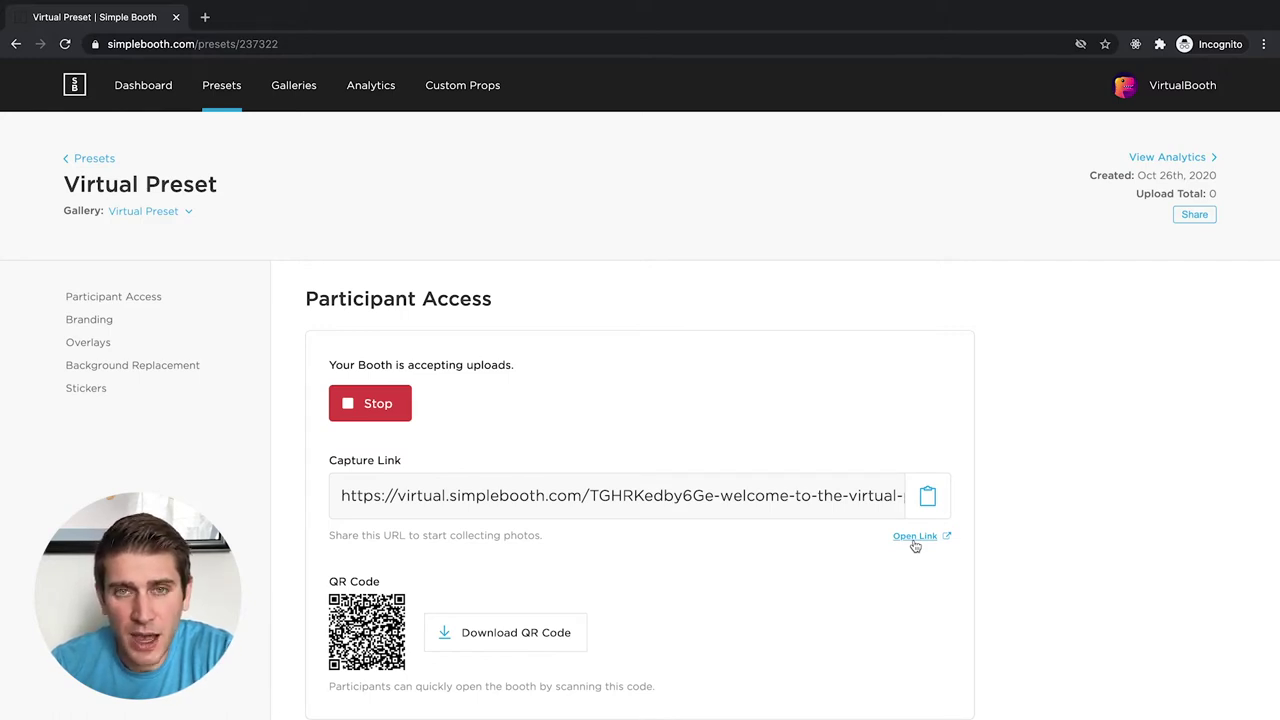
- Open the preset's capture link in a new tab to view the Virtual Booth welcome page
{"action": "left_click", "coordinate": [914, 537]}
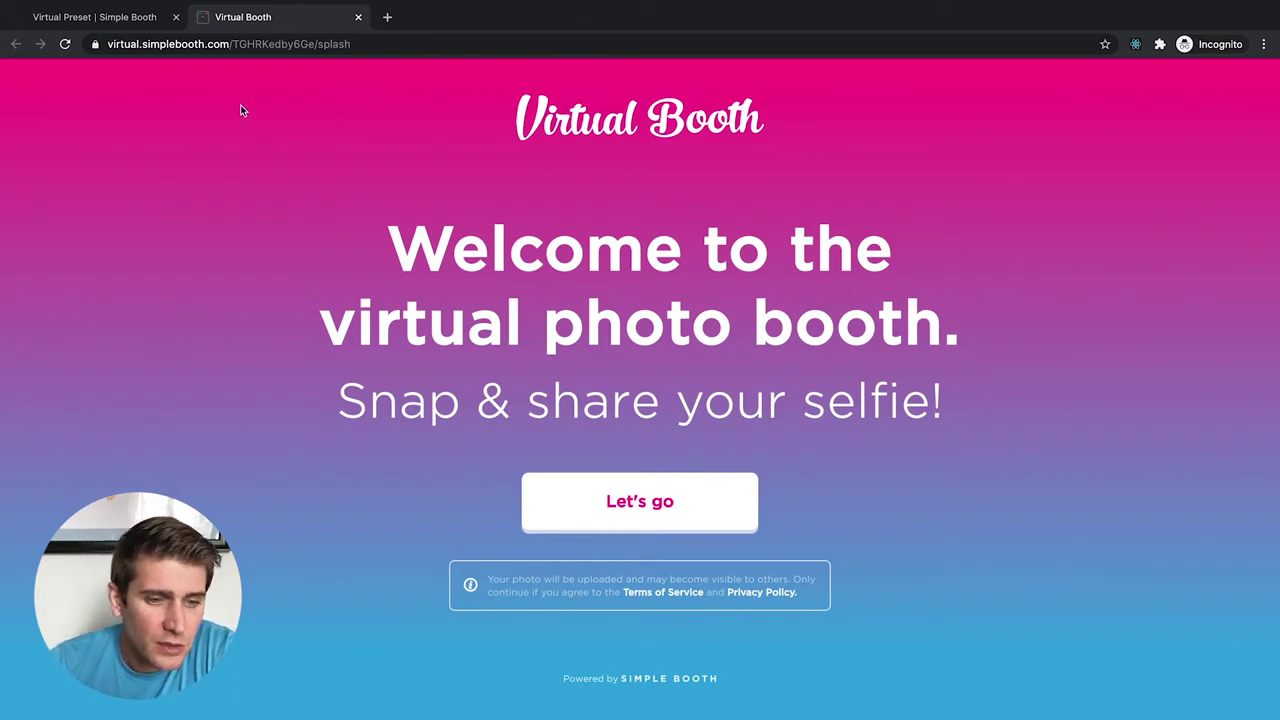
{"action": "left_click", "coordinate": [140, 24]}
- Scroll the Virtual Preset settings down to the Branding section and its welcome heading
{"action": "scroll", "coordinate": [250, 355], "scroll_direction": "down", "scroll_amount": 2}
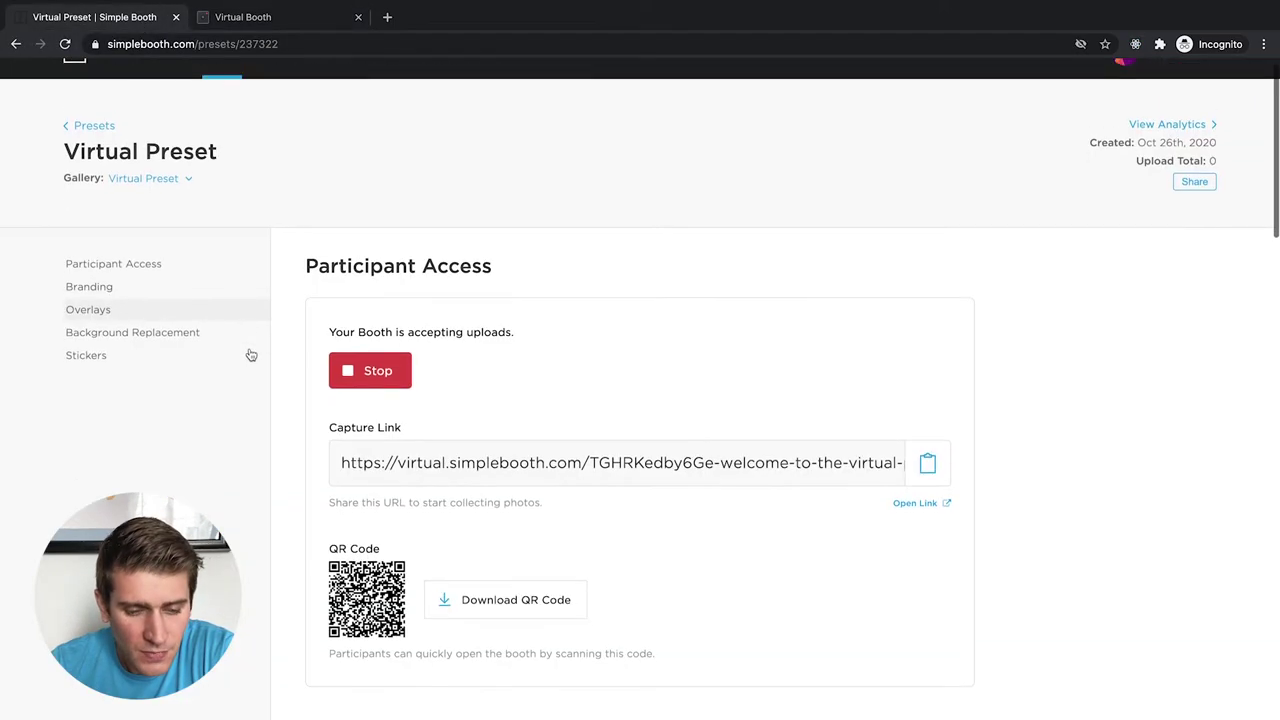
{"action": "scroll", "coordinate": [250, 355], "scroll_direction": "down", "scroll_amount": 2}
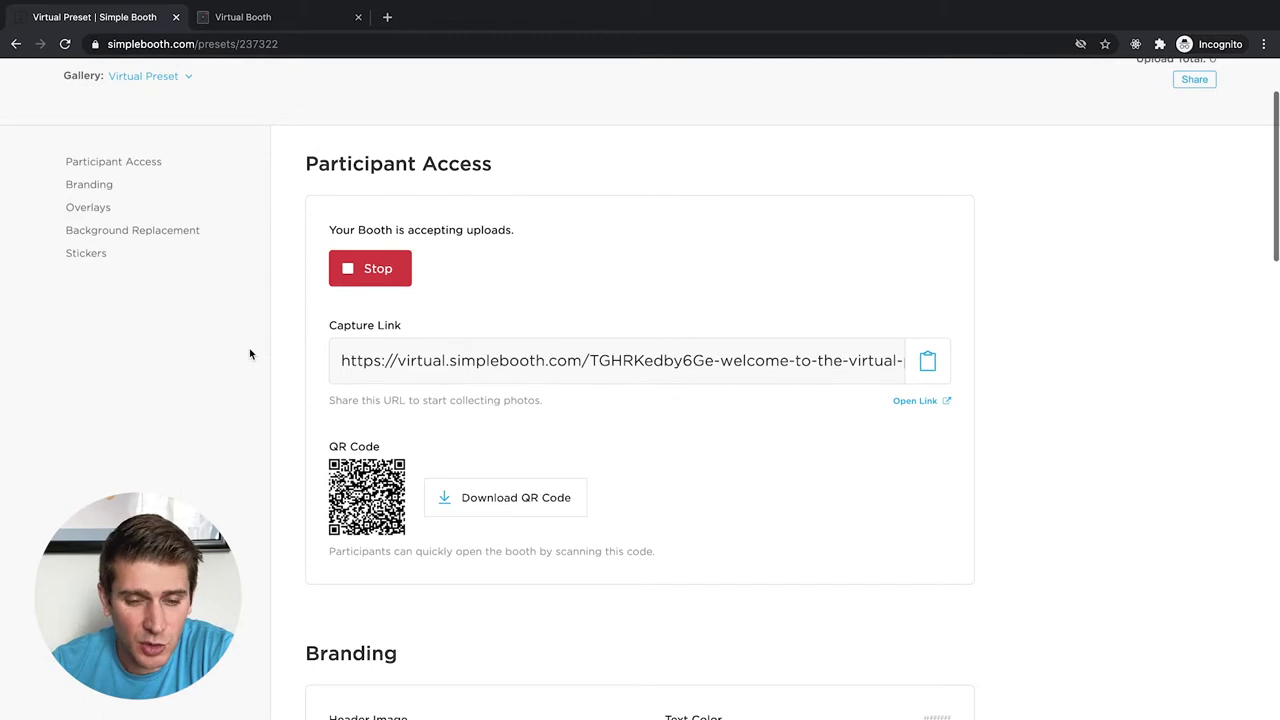
{"action": "scroll", "coordinate": [250, 355], "scroll_direction": "down", "scroll_amount": 2}
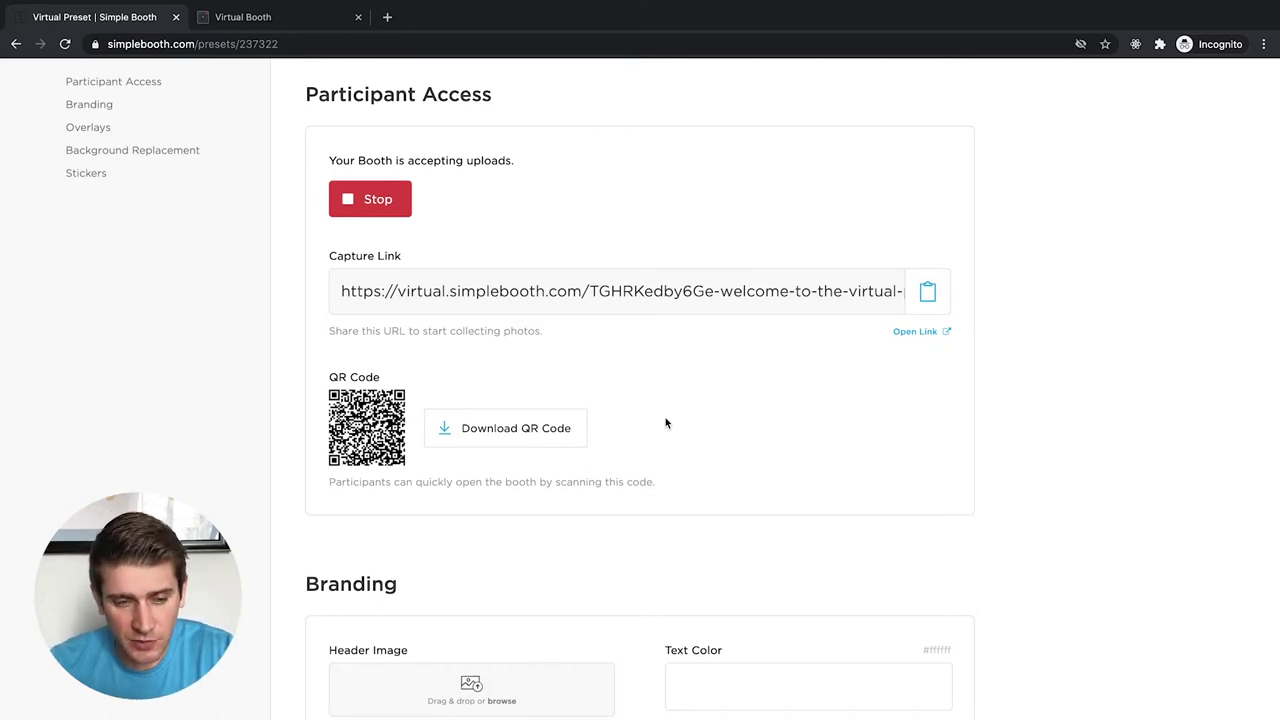
{"action": "scroll", "coordinate": [665, 422], "scroll_direction": "up", "scroll_amount": 2}
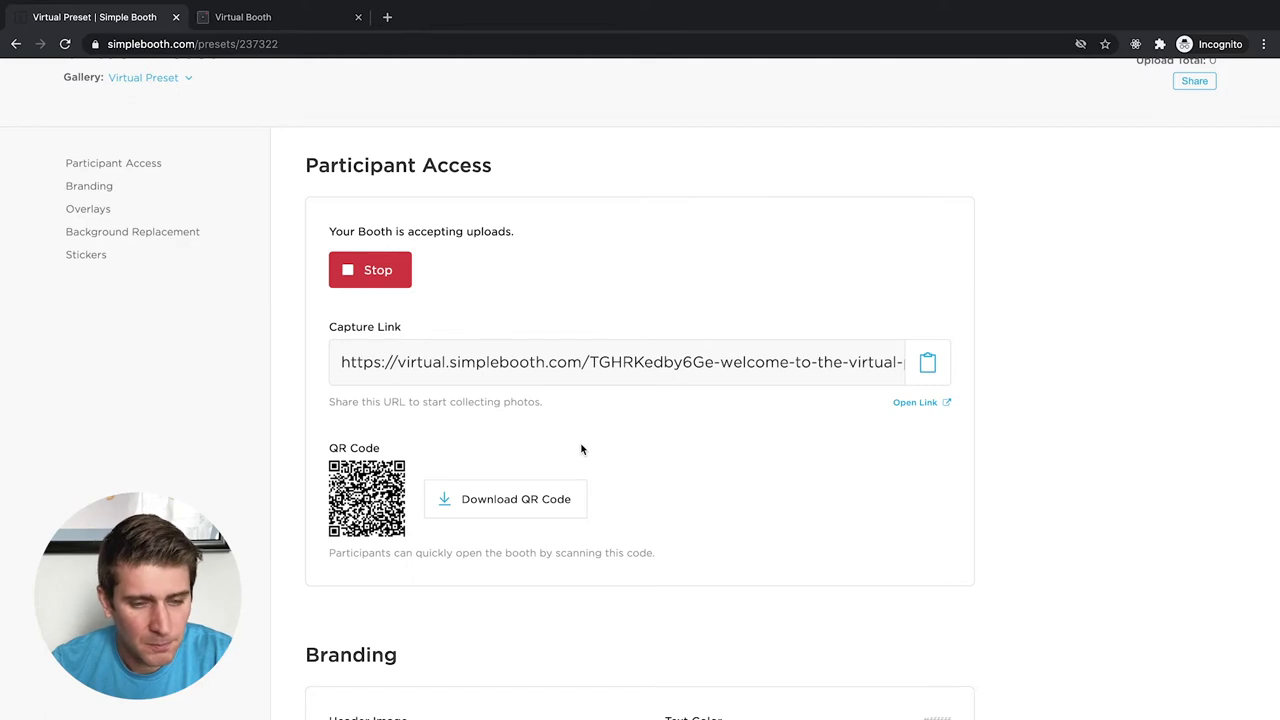
{"action": "scroll", "coordinate": [580, 449], "scroll_direction": "down", "scroll_amount": 3}
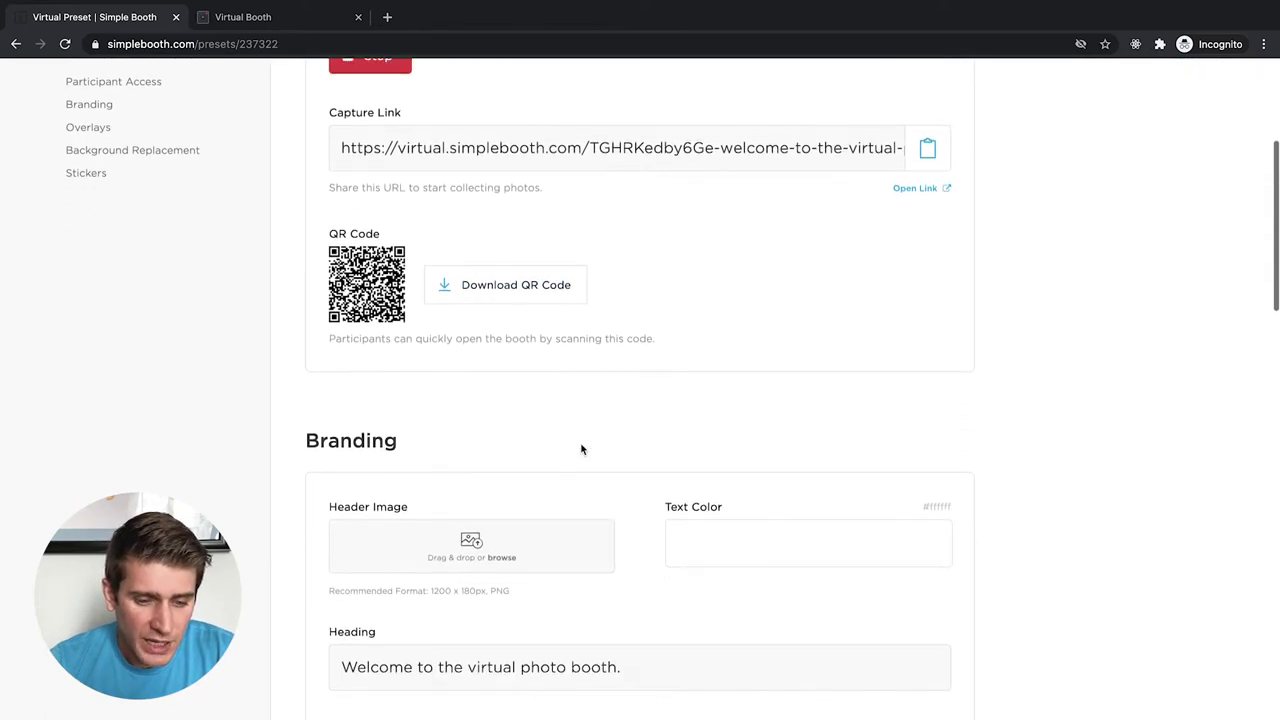
- Compare the Branding settings with the reloaded live booth welcome page
{"action": "scroll", "coordinate": [580, 449], "scroll_direction": "down", "scroll_amount": 3}
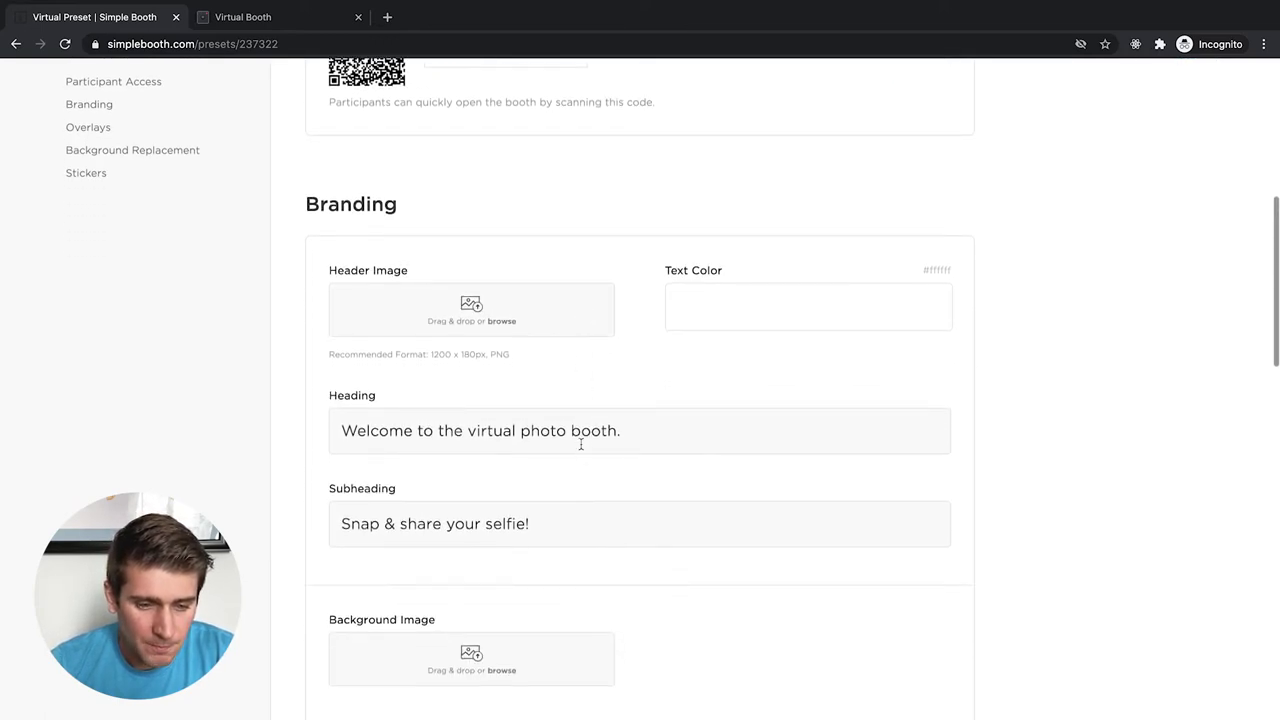
{"action": "scroll", "coordinate": [580, 444], "scroll_direction": "down", "scroll_amount": 2}
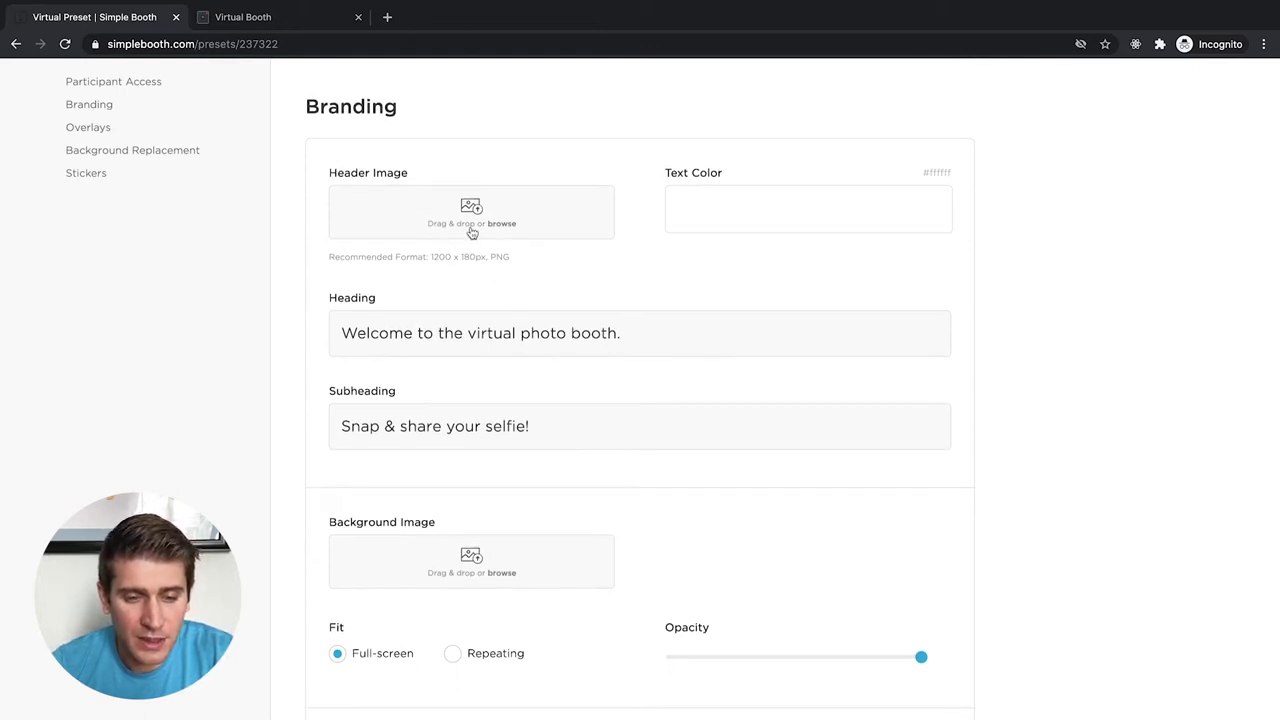
{"action": "left_click", "coordinate": [280, 24]}
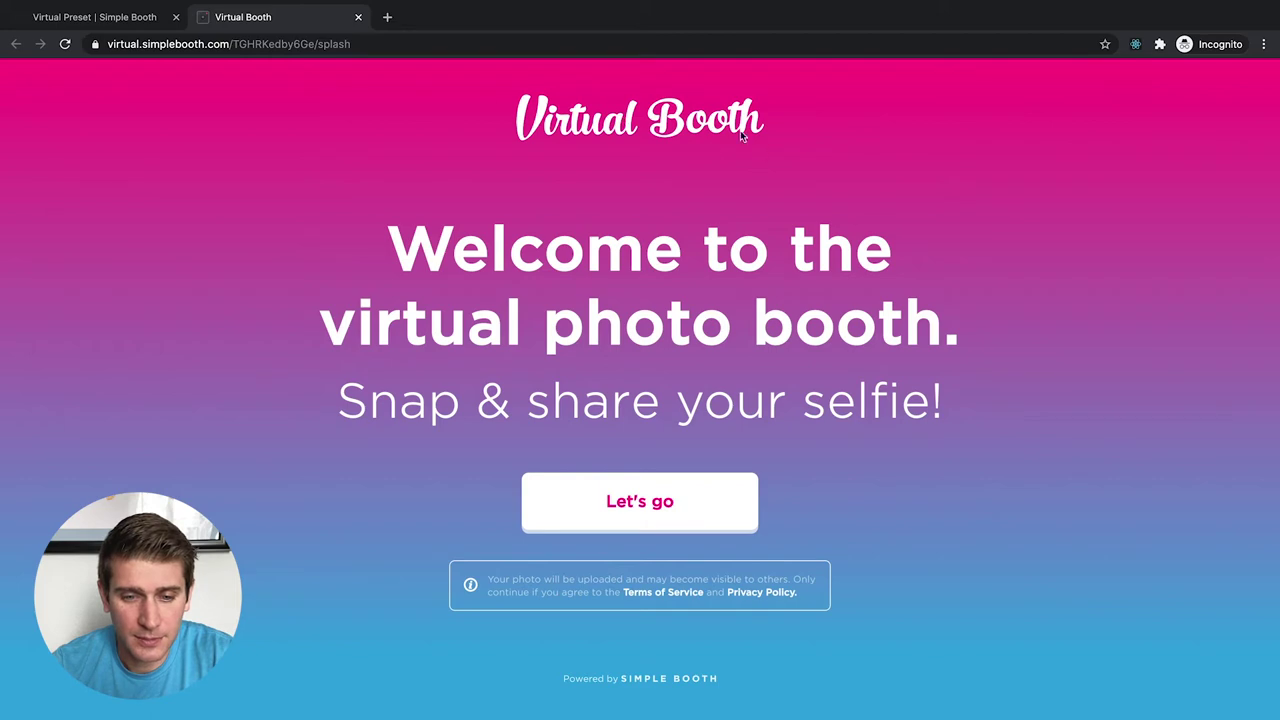
{"action": "left_click", "coordinate": [304, 19]}
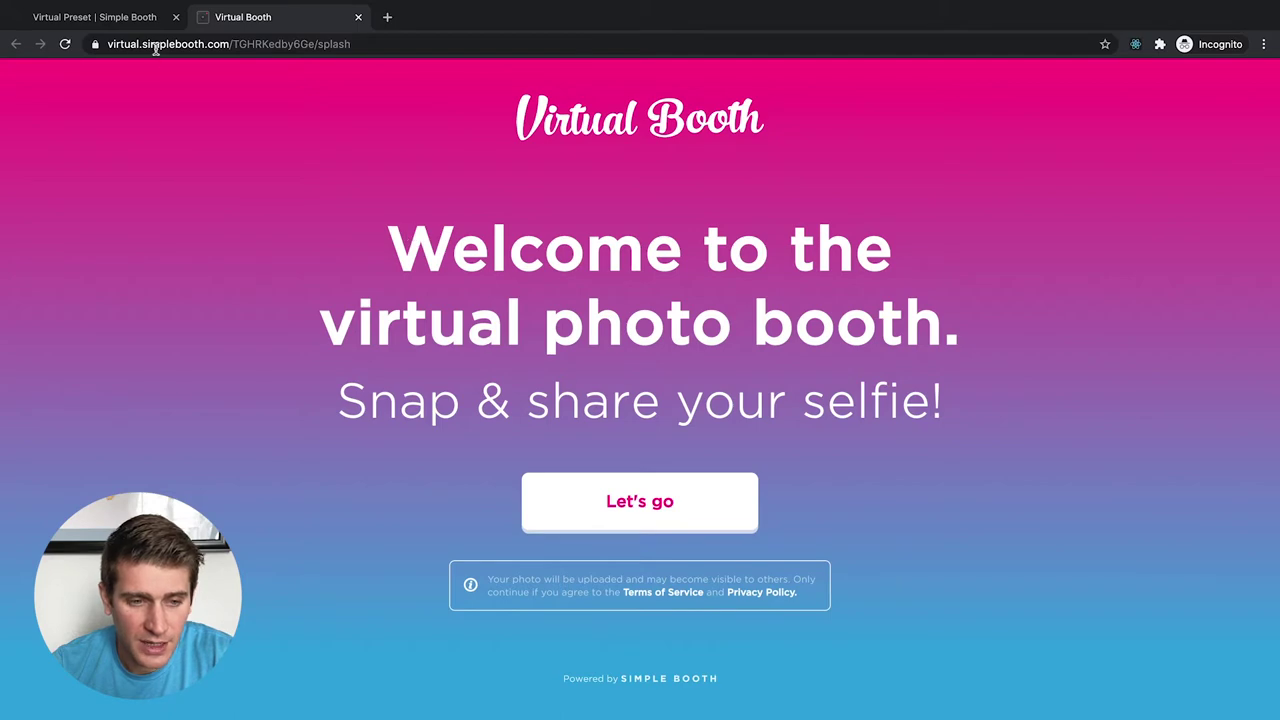
{"action": "left_click", "coordinate": [130, 17]}
{"action": "scroll", "coordinate": [469, 325], "scroll_direction": "down", "scroll_amount": 2}
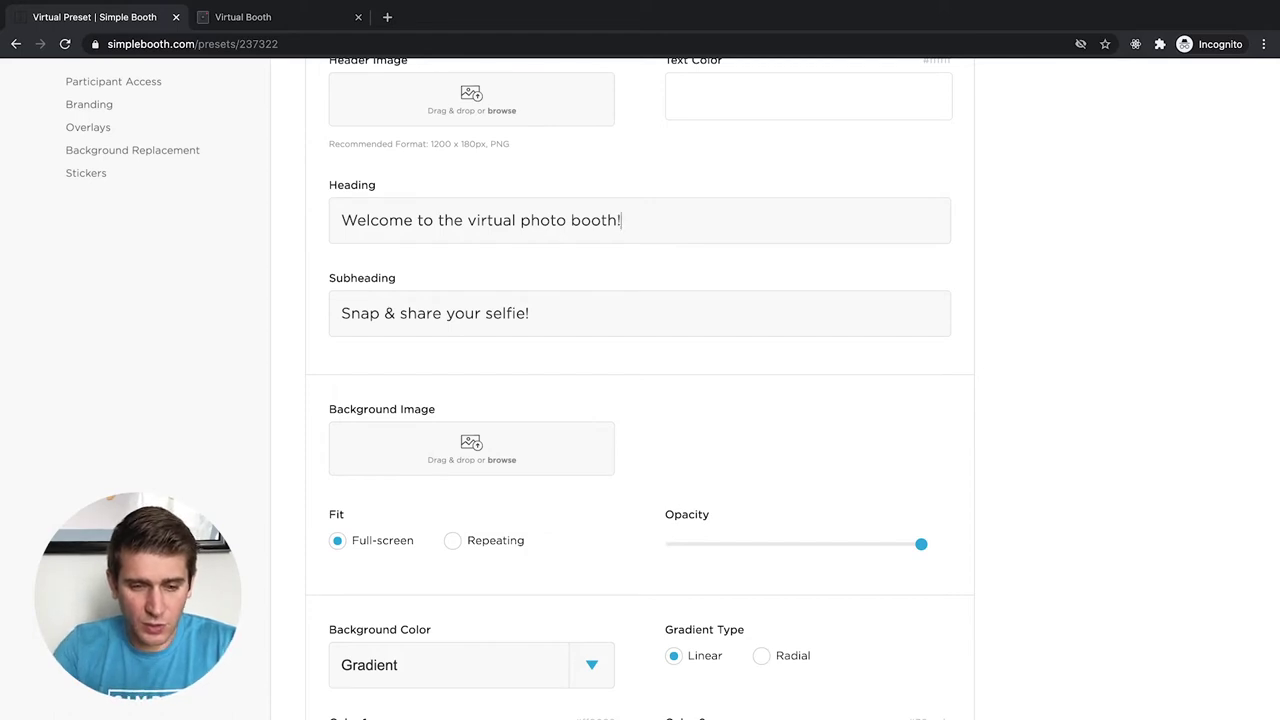
{"action": "left_click", "coordinate": [292, 24]}
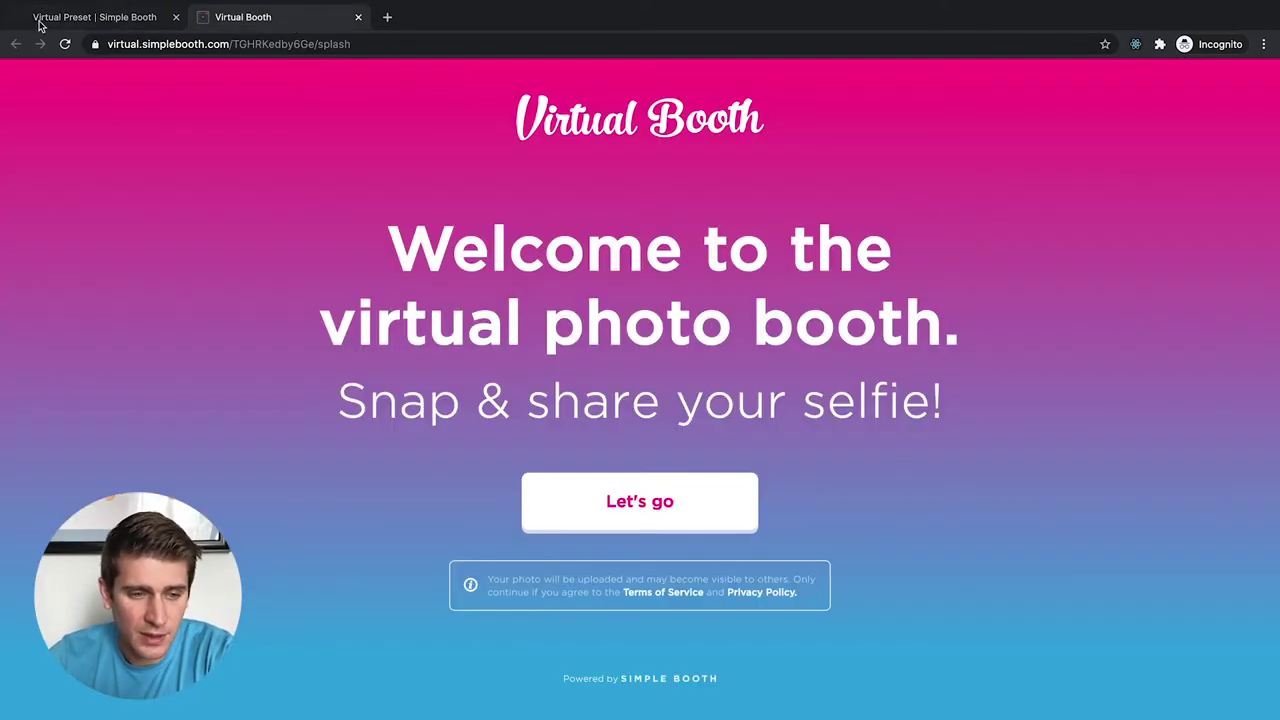
{"action": "left_click", "coordinate": [64, 44]}
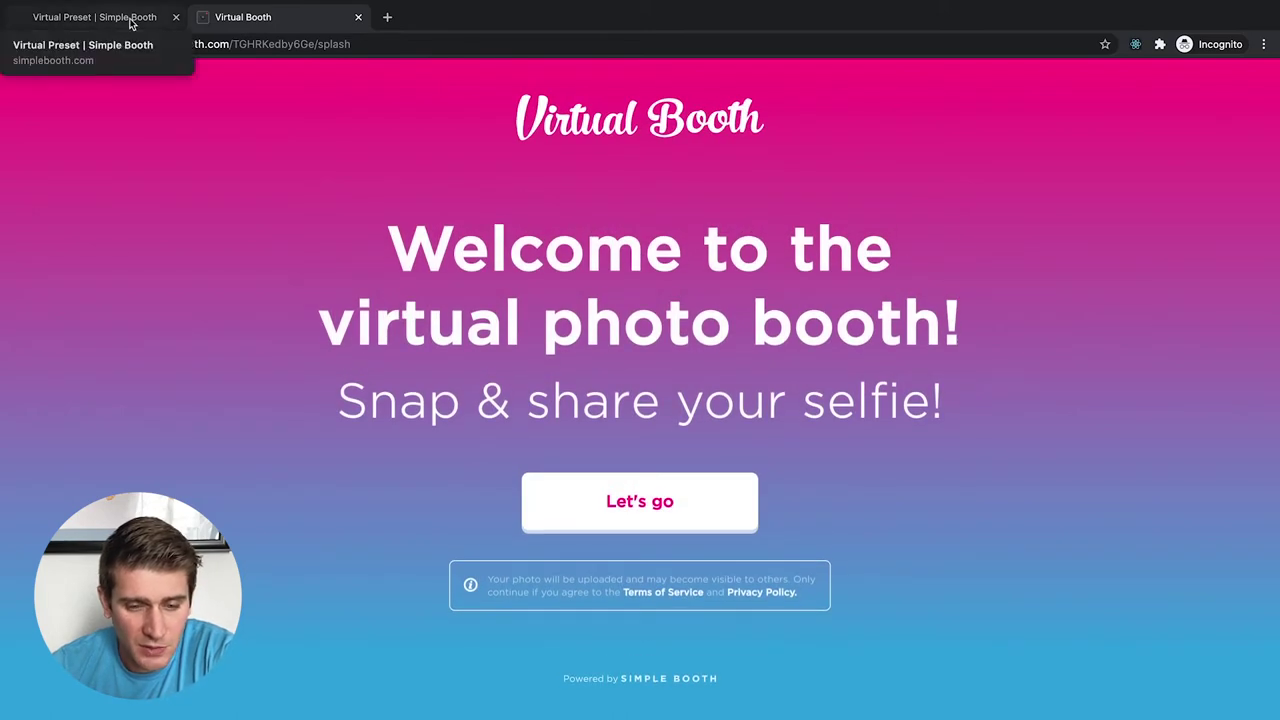
{"action": "left_click", "coordinate": [131, 20]}
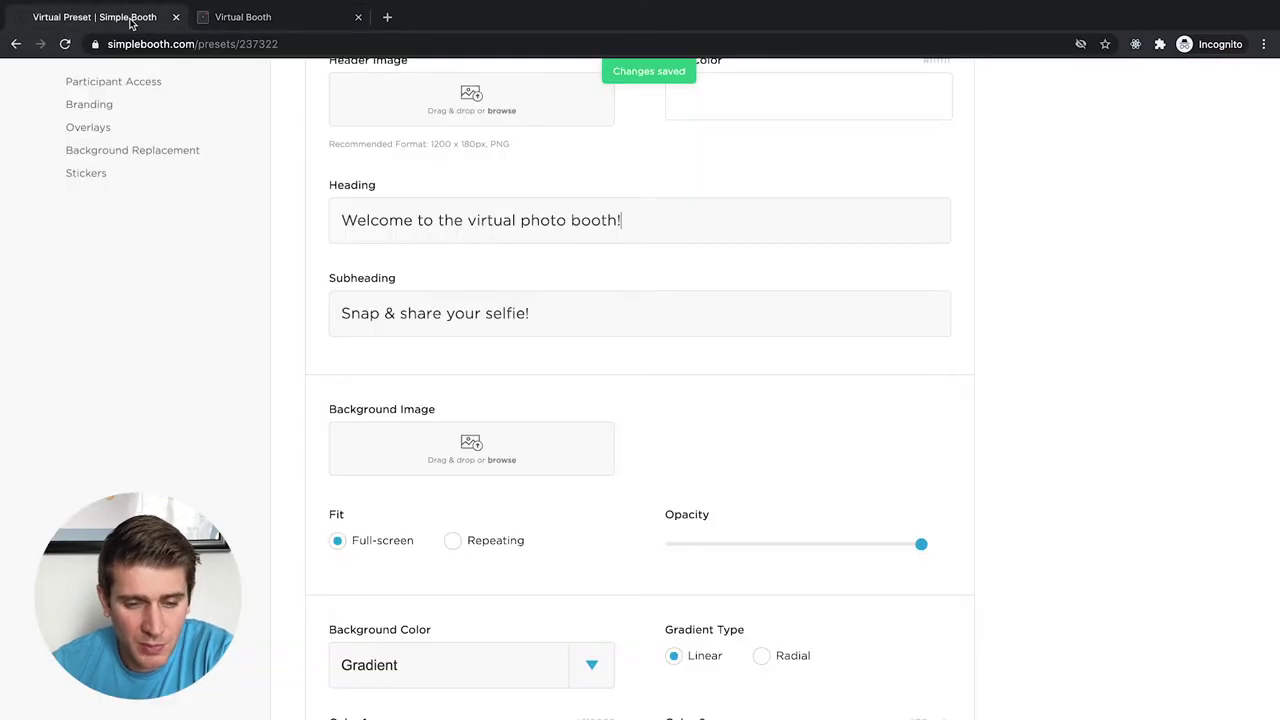
- Change the heading to 'Take a picture with our awesome photo booth' and confirm it on the live booth
{"action": "triple_click", "coordinate": [556, 215]}
{"action": "type", "text": "Take a"}
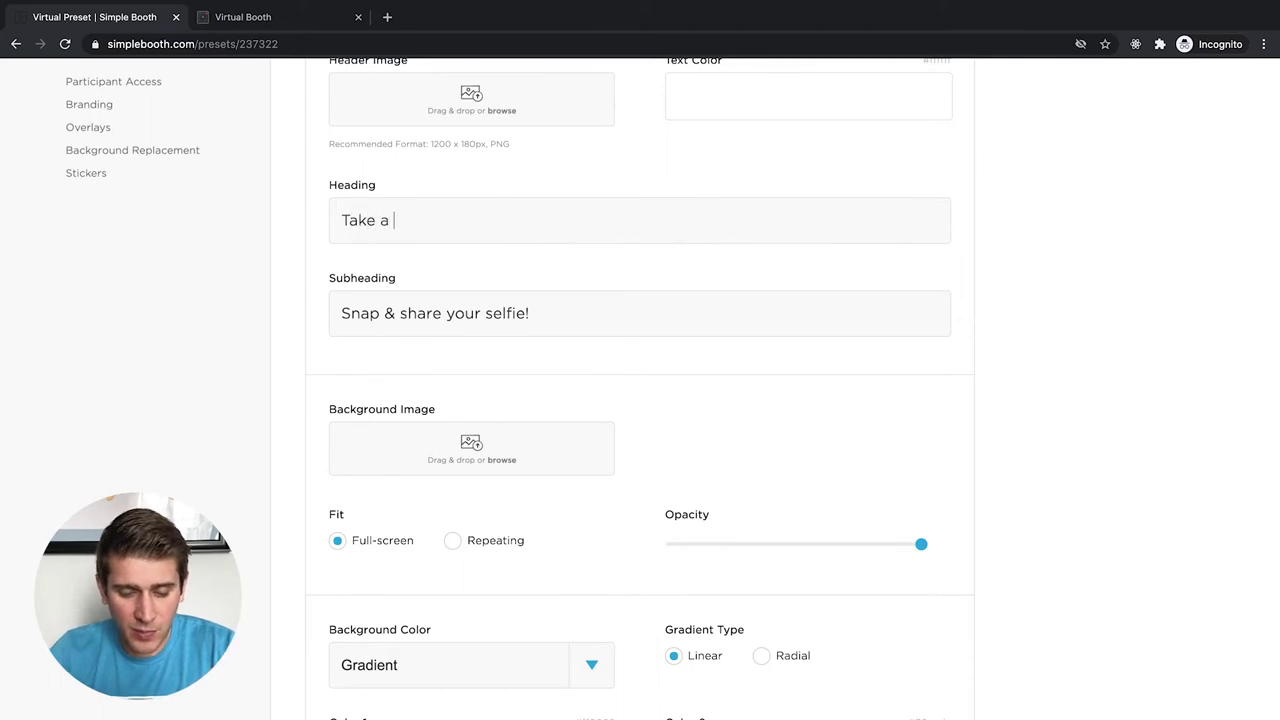
{"action": "type", "text": " picture with our "}
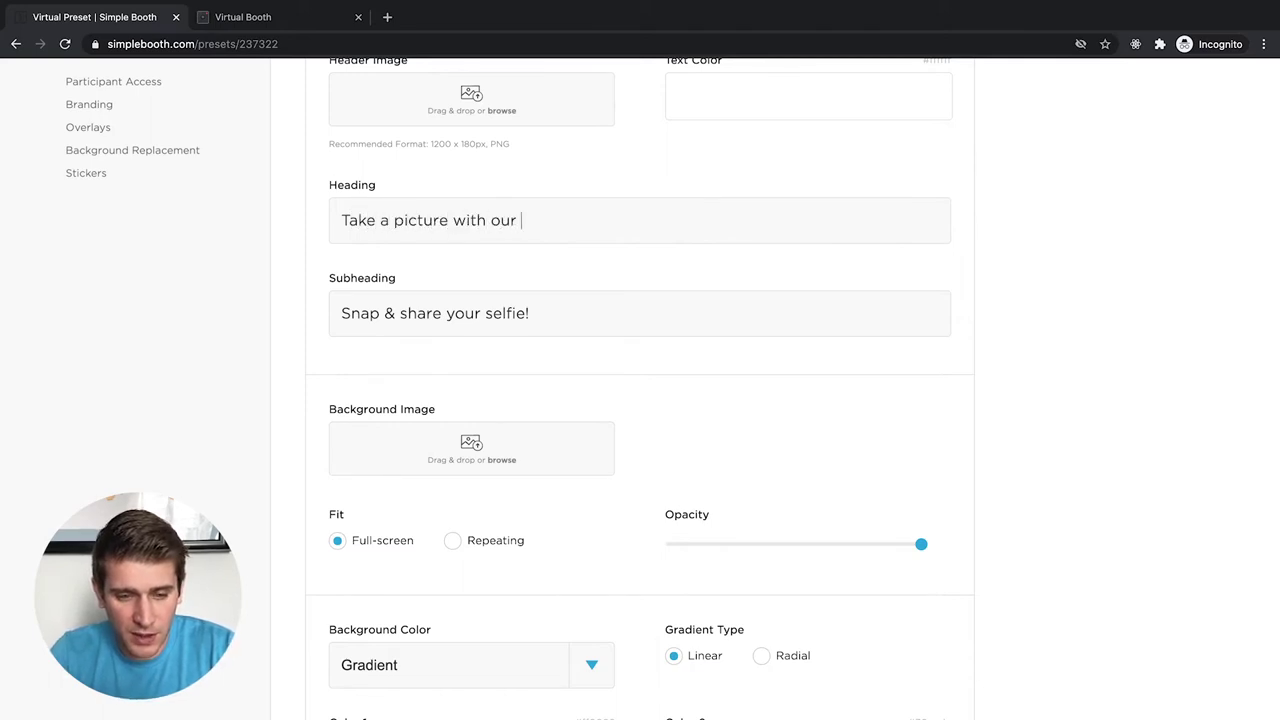
{"action": "type", "text": "awesome photo booth!"}
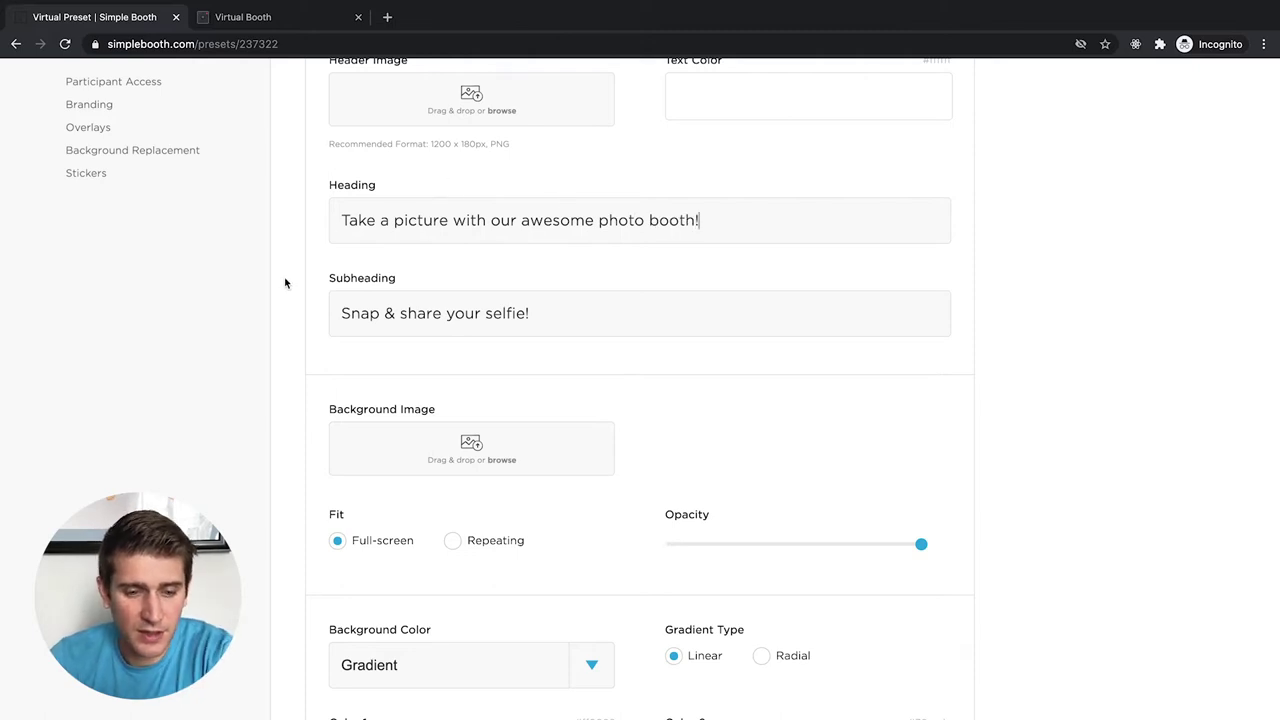
{"action": "left_click", "coordinate": [272, 14]}
{"action": "left_click", "coordinate": [64, 44]}
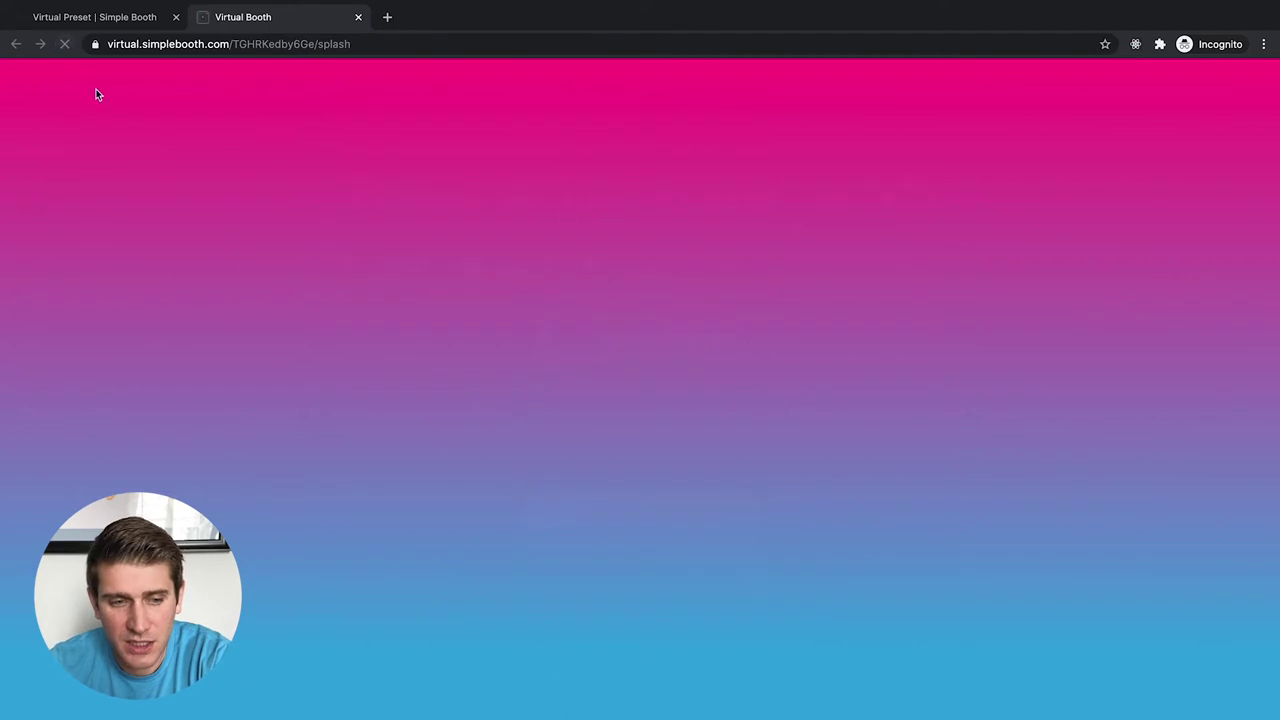
{"action": "left_click", "coordinate": [125, 24]}
{"action": "scroll", "coordinate": [367, 343], "scroll_direction": "down", "scroll_amount": 3}
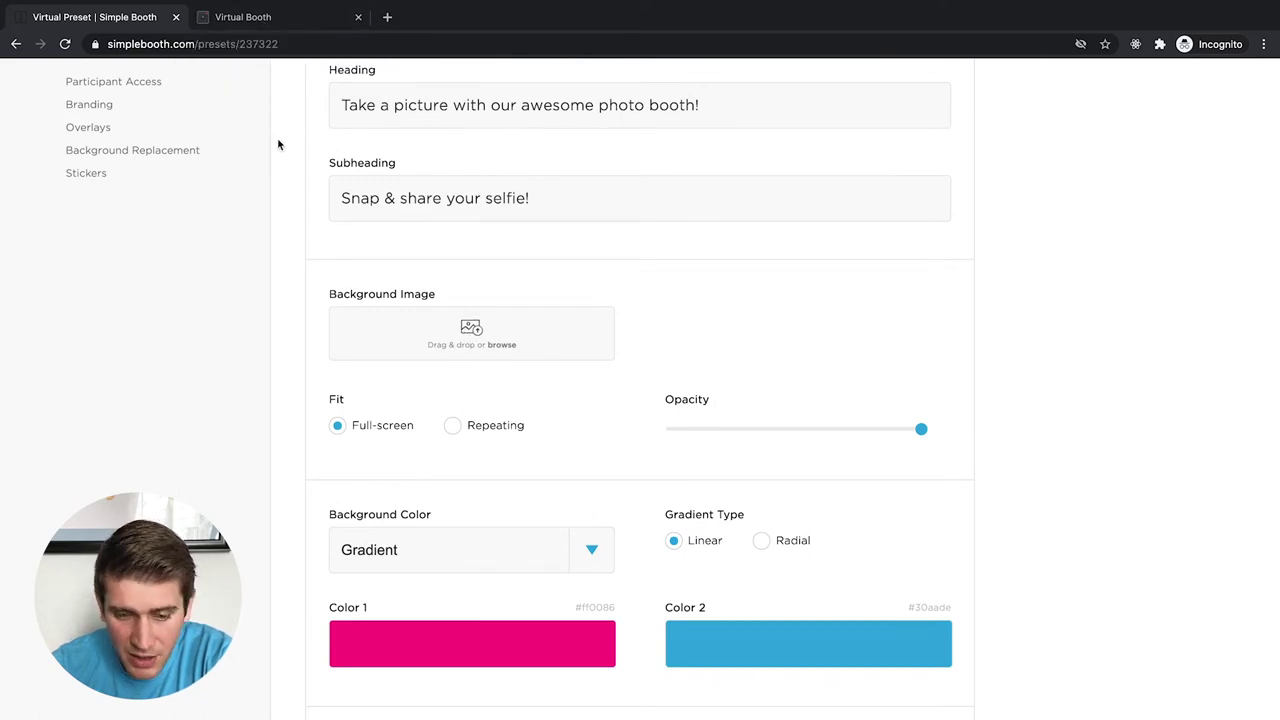
- Set the splash background to a radial gradient with Color 1 shifted to cyan #00d8ff
{"action": "scroll", "coordinate": [279, 145], "scroll_direction": "down", "scroll_amount": 2}
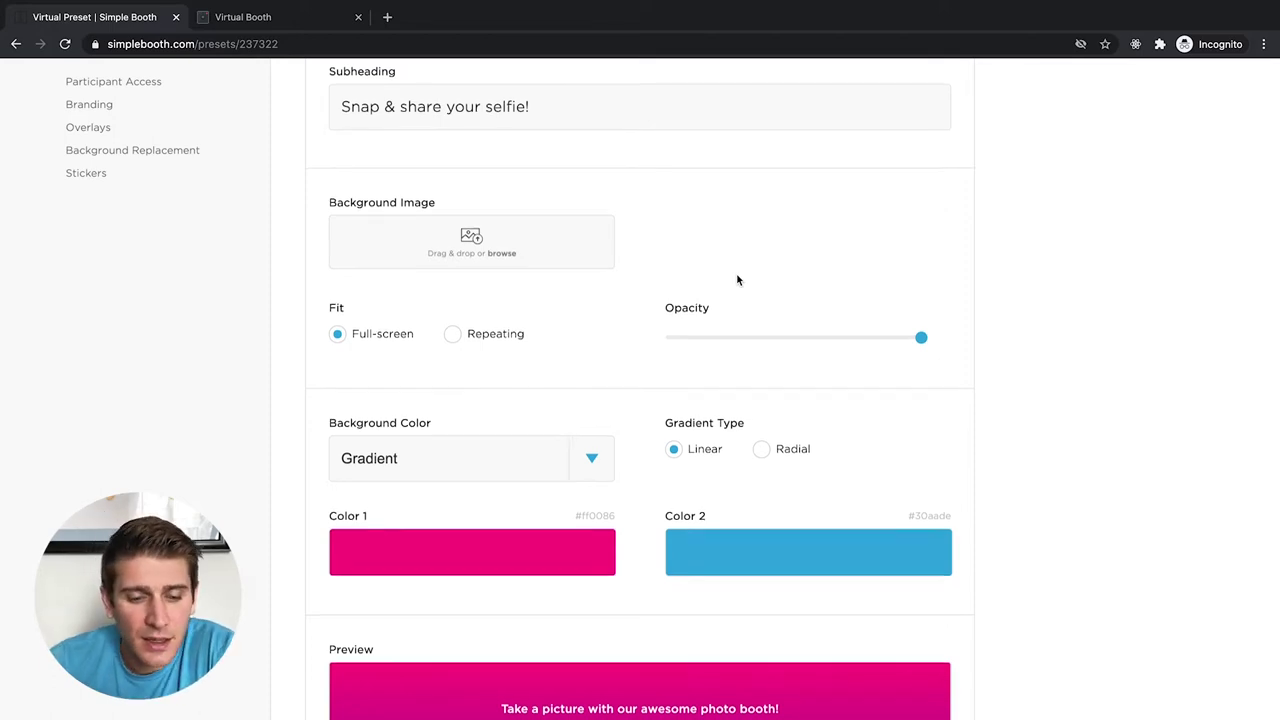
{"action": "scroll", "coordinate": [737, 280], "scroll_direction": "down", "scroll_amount": 3}
{"action": "scroll", "coordinate": [737, 280], "scroll_direction": "down", "scroll_amount": 1}
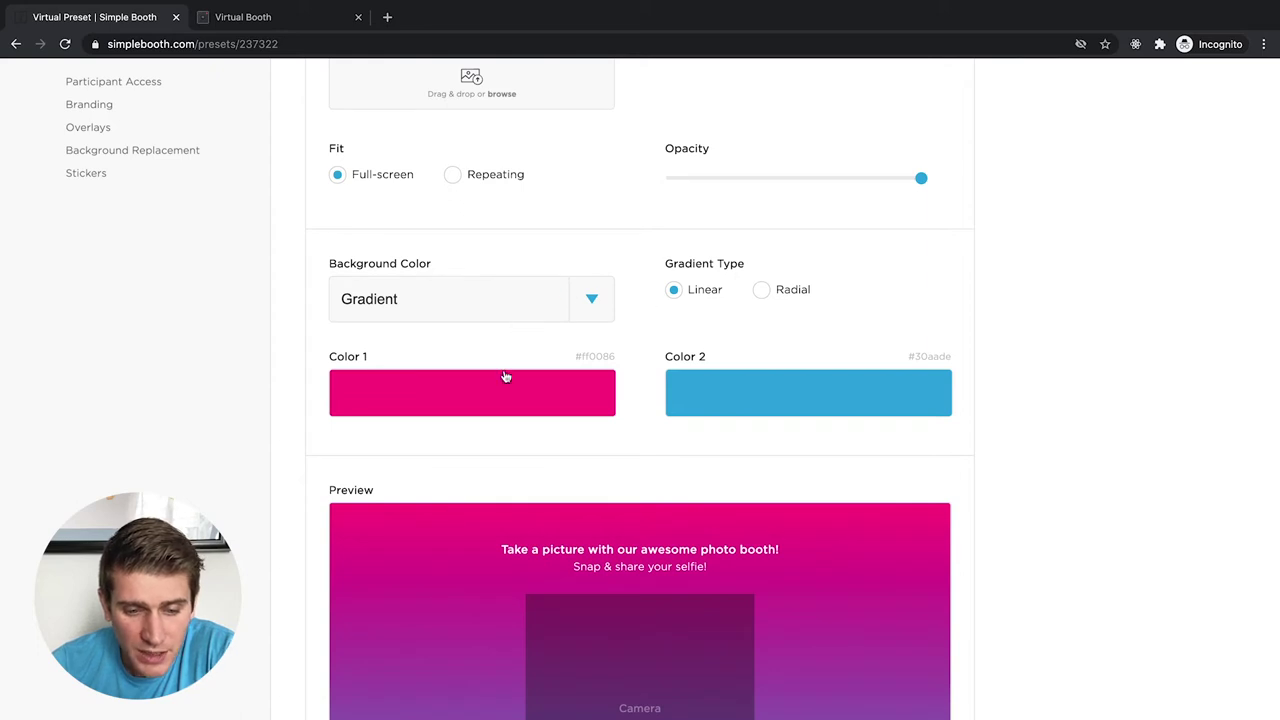
{"action": "left_click", "coordinate": [789, 292]}
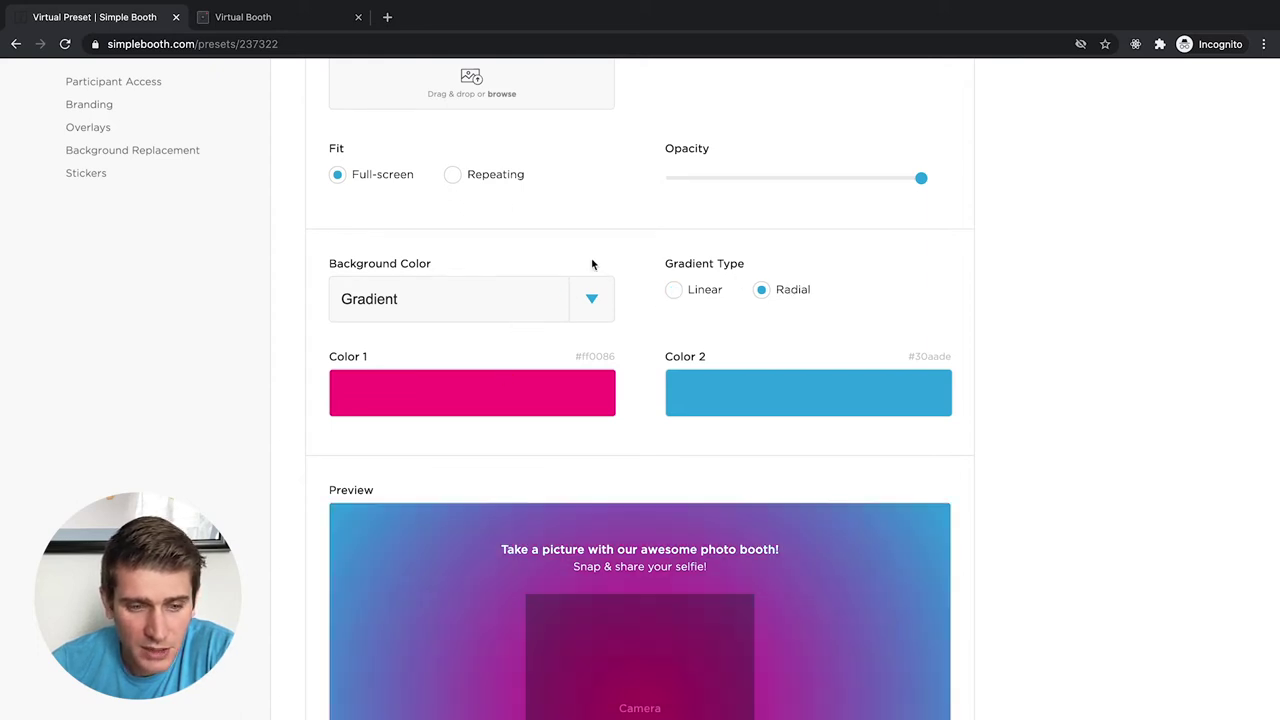
{"action": "left_click", "coordinate": [571, 401]}
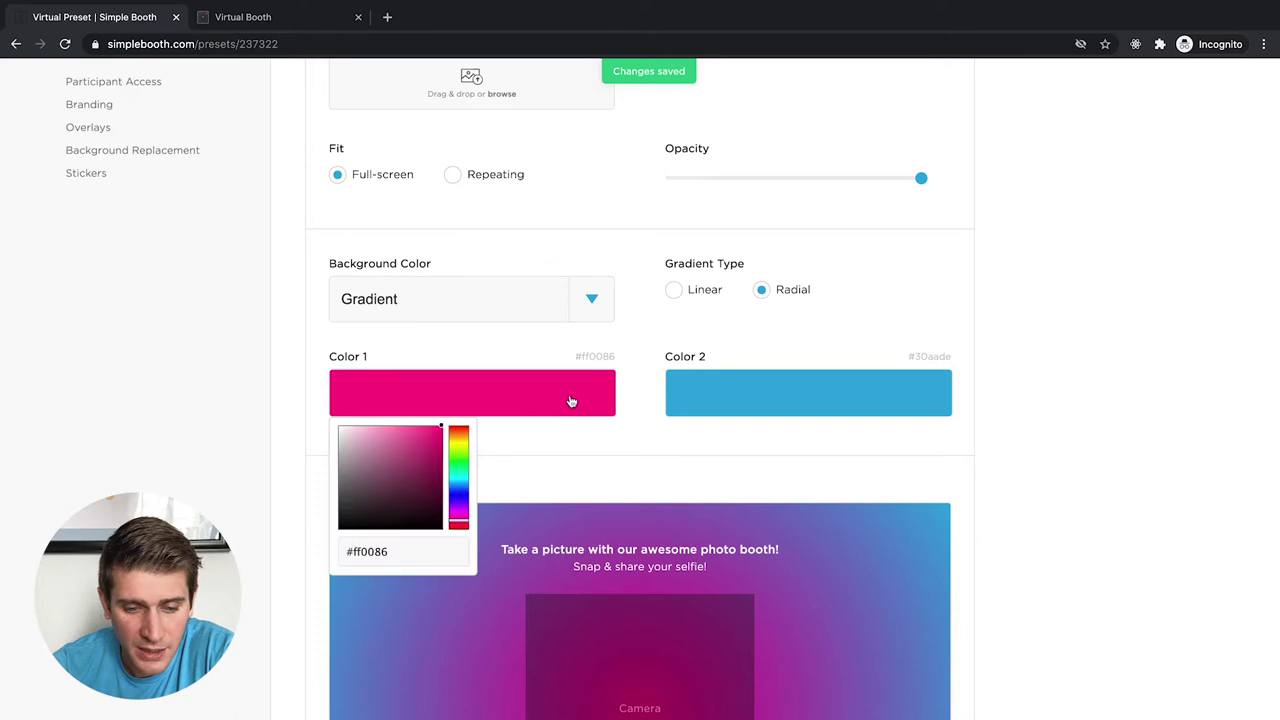
{"action": "left_click", "coordinate": [459, 515]}
{"action": "left_click_drag", "start_coordinate": [459, 515], "coordinate": [458, 487]}
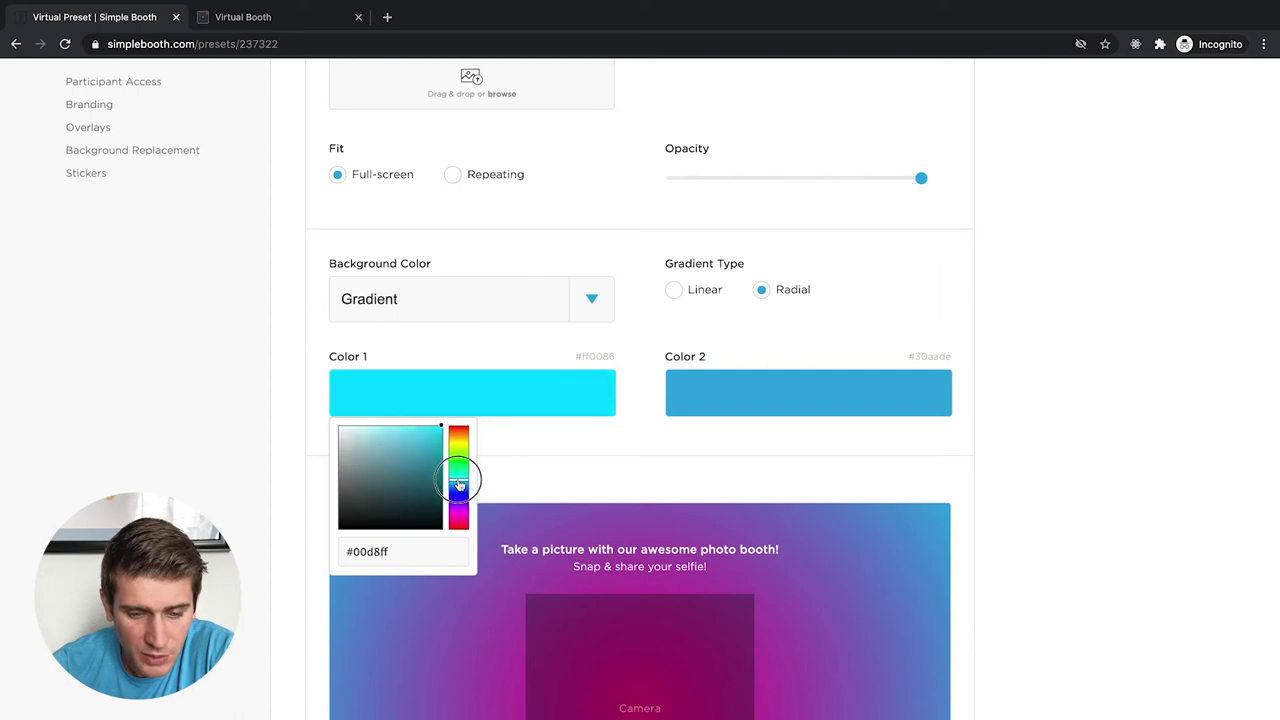
{"action": "left_click", "coordinate": [600, 460]}
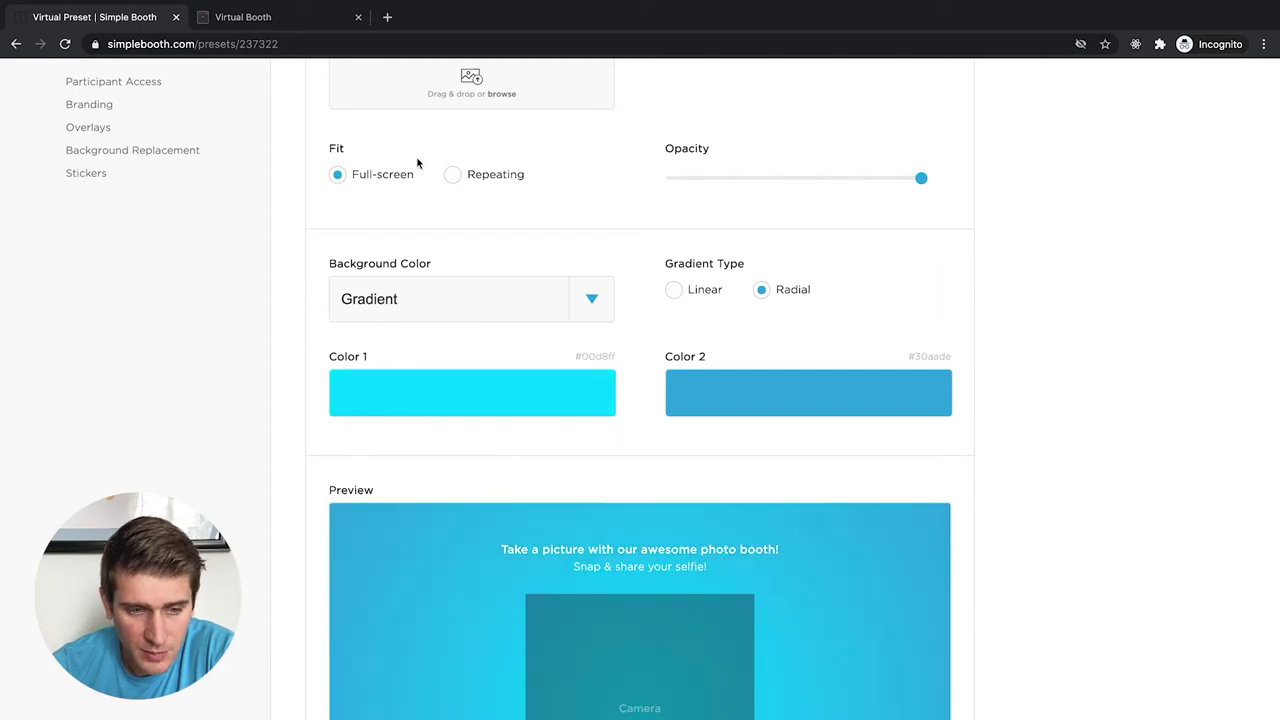
- Reload the live booth to see the cyan splash page, then review the remaining preset settings
{"action": "left_click", "coordinate": [300, 17]}
{"action": "left_click", "coordinate": [298, 40]}
{"action": "key", "text": "Return"}
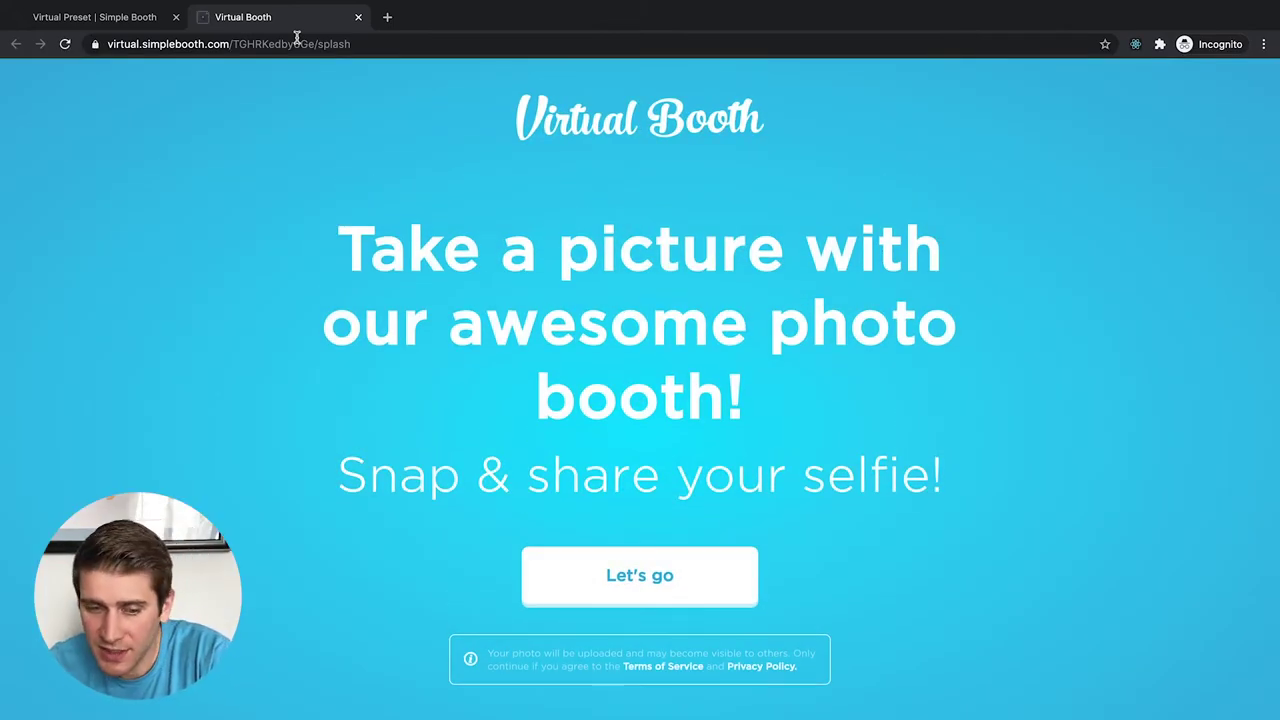
{"action": "left_click", "coordinate": [133, 20]}
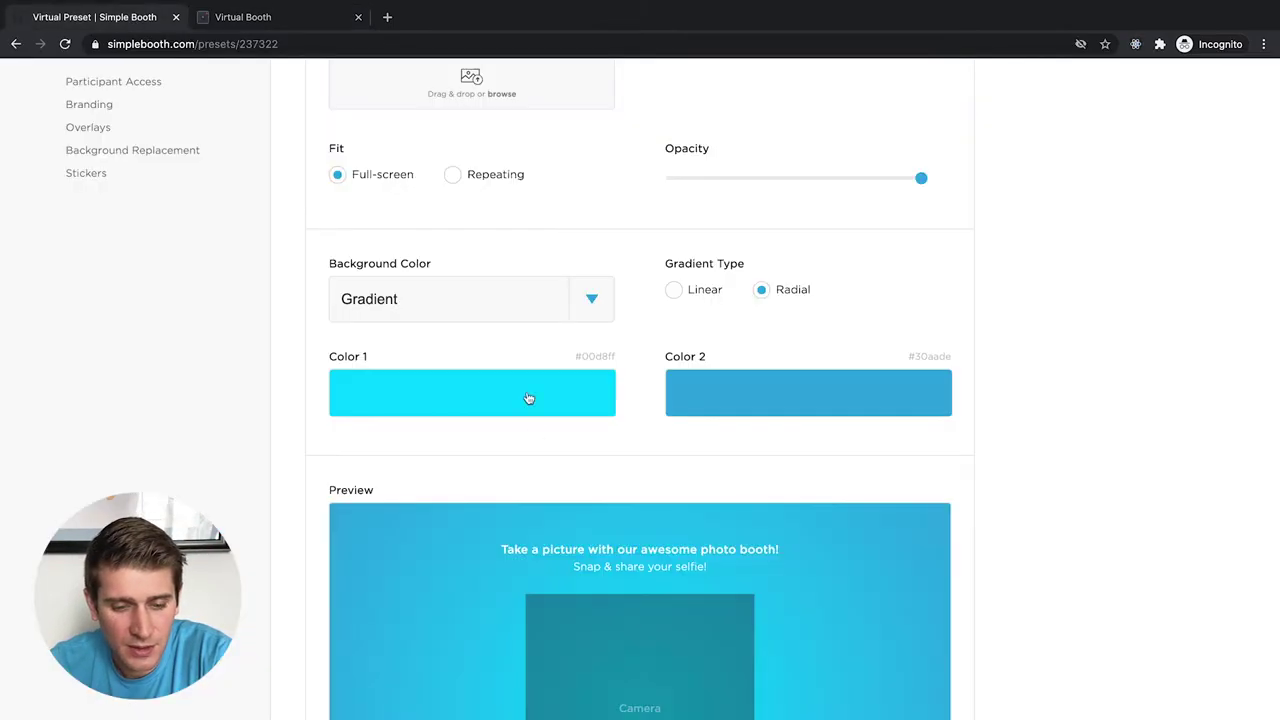
{"action": "scroll", "coordinate": [537, 428], "scroll_direction": "down", "scroll_amount": 1}
{"action": "scroll", "coordinate": [535, 428], "scroll_direction": "down", "scroll_amount": 4}
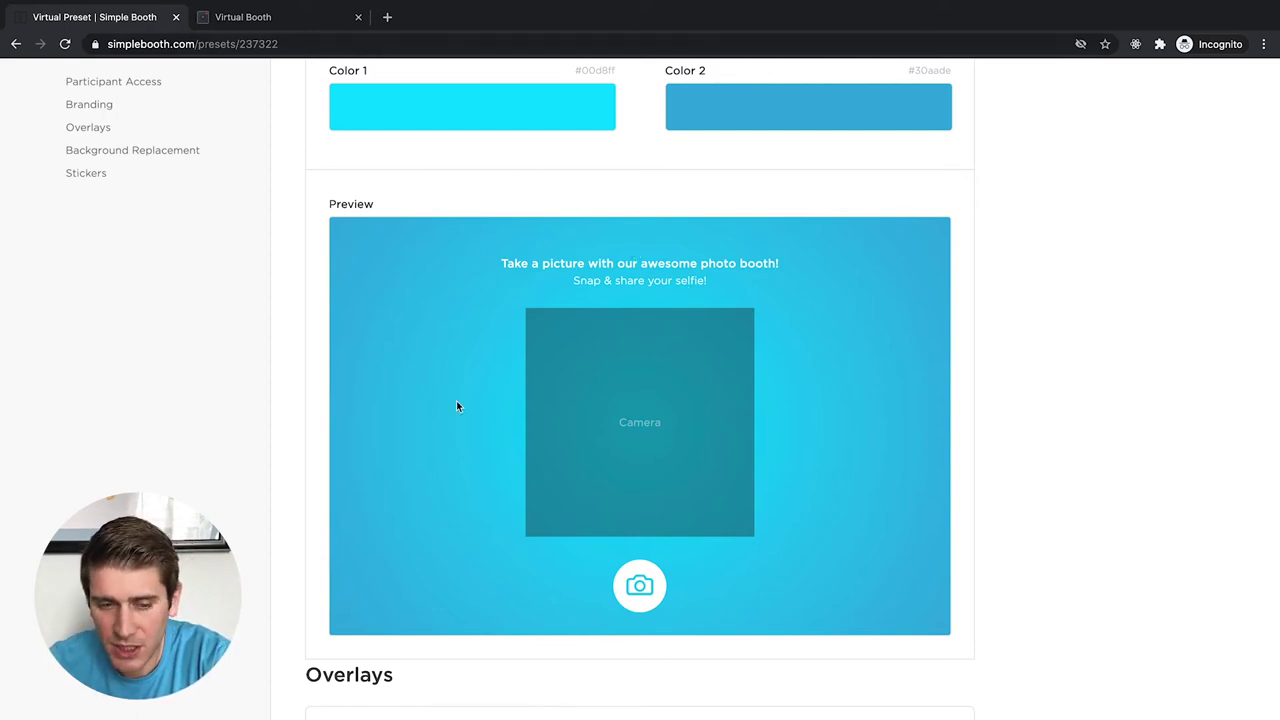
{"action": "scroll", "coordinate": [456, 405], "scroll_direction": "up", "scroll_amount": 8}
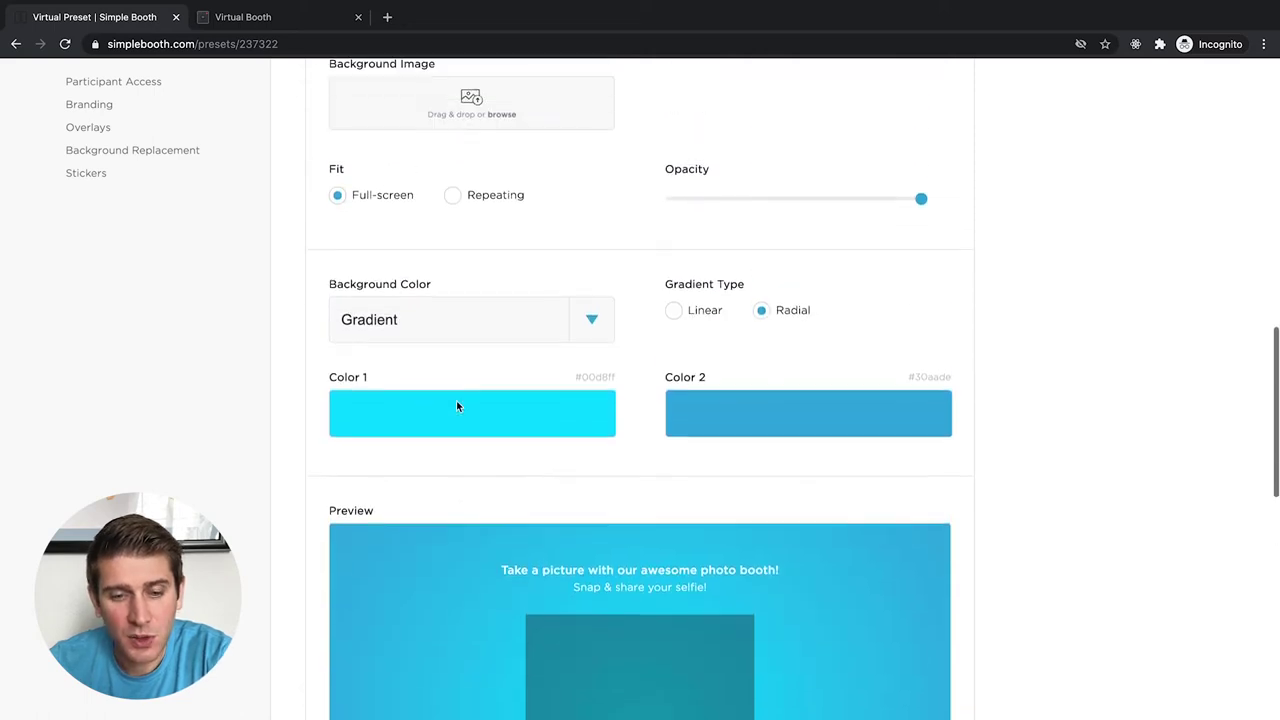
{"action": "scroll", "coordinate": [457, 406], "scroll_direction": "down", "scroll_amount": 8}
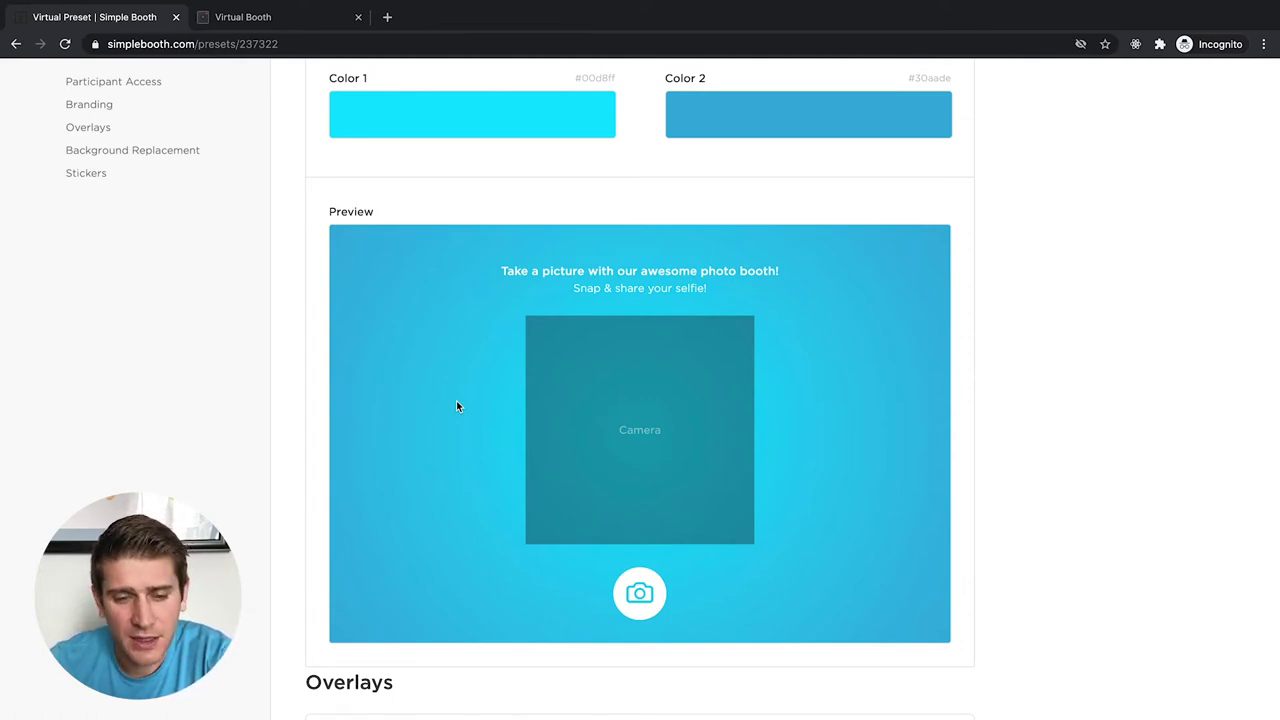
{"action": "scroll", "coordinate": [456, 405], "scroll_direction": "down", "scroll_amount": 6}
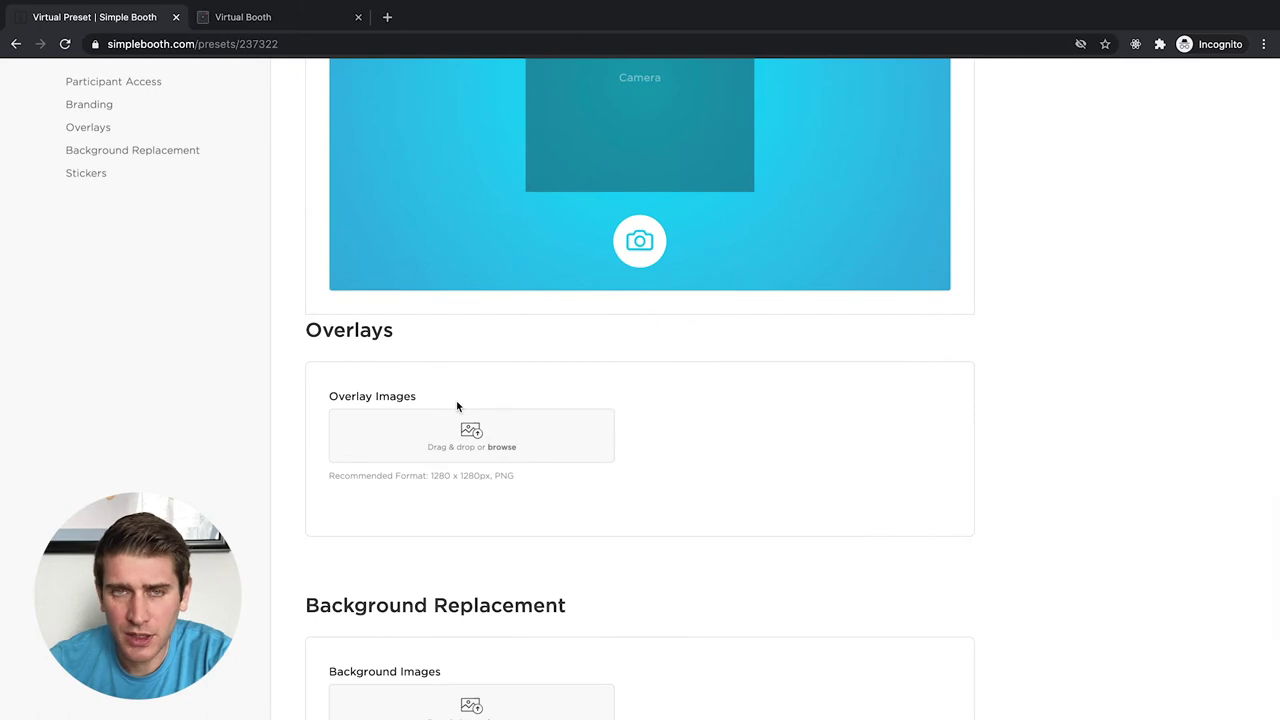
{"action": "scroll", "coordinate": [456, 405], "scroll_direction": "down", "scroll_amount": 2}
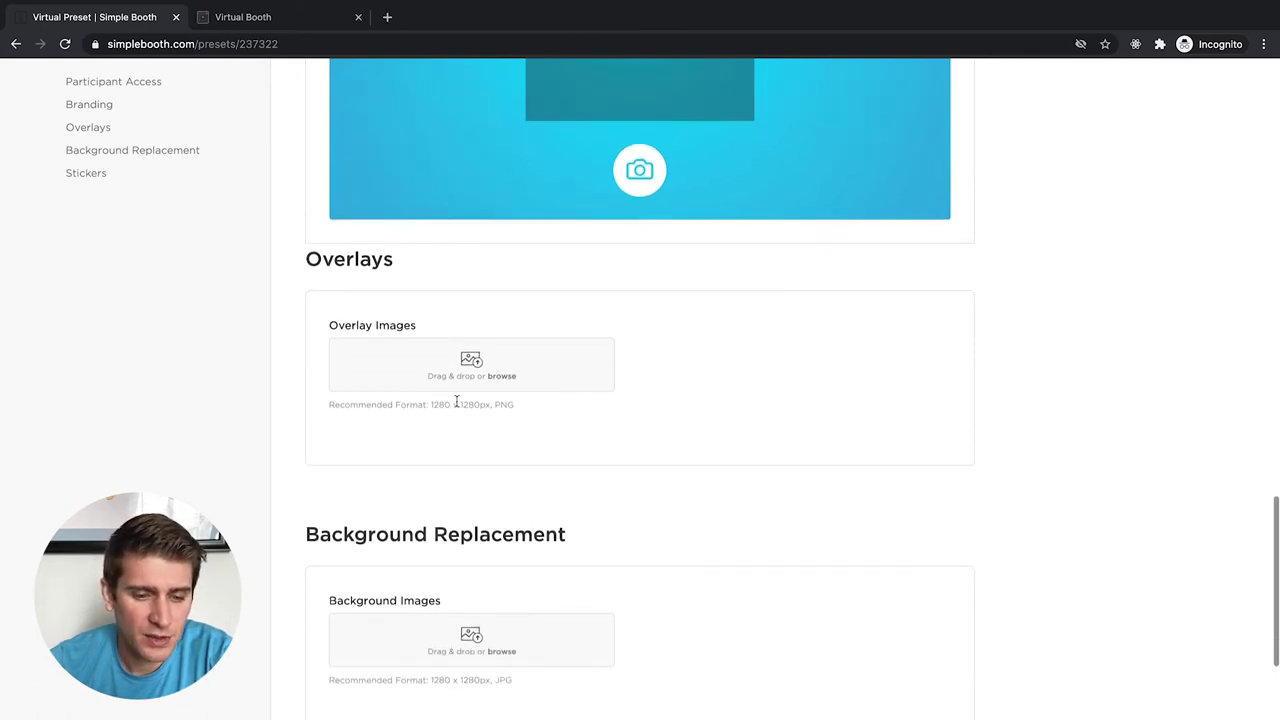
{"action": "scroll", "coordinate": [456, 401], "scroll_direction": "down", "scroll_amount": 4}
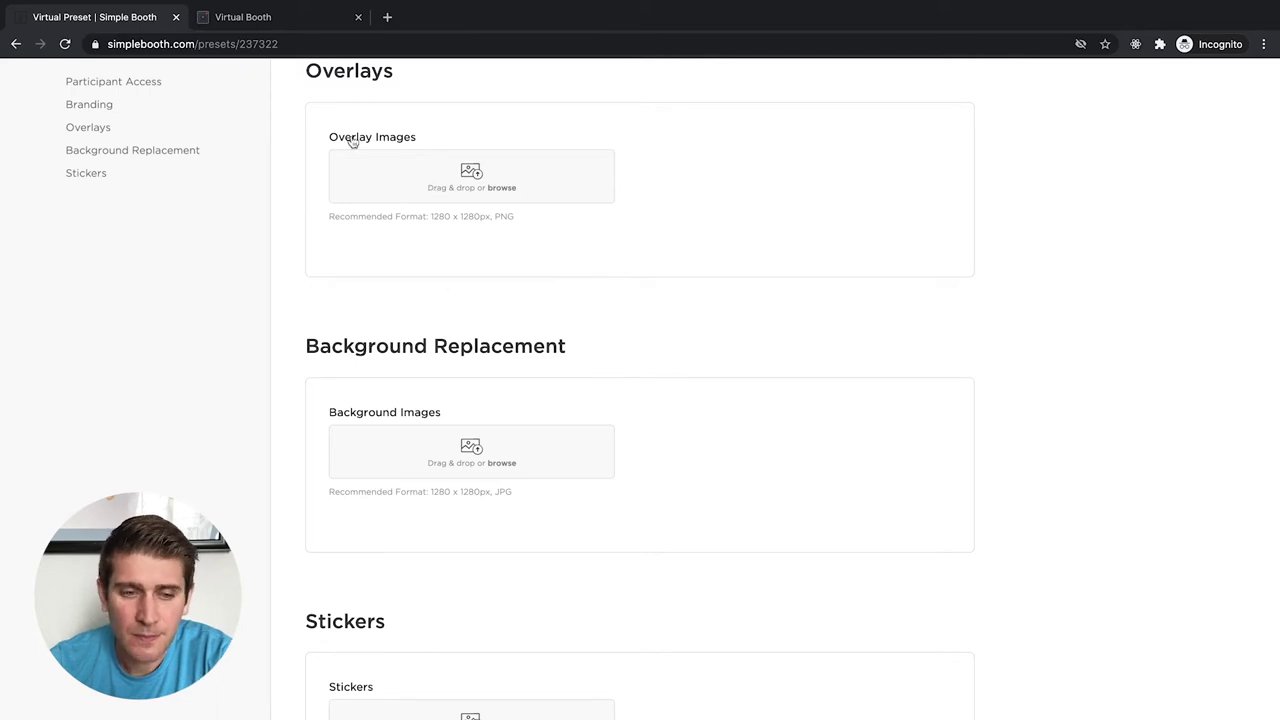
{"action": "left_click", "coordinate": [278, 22]}
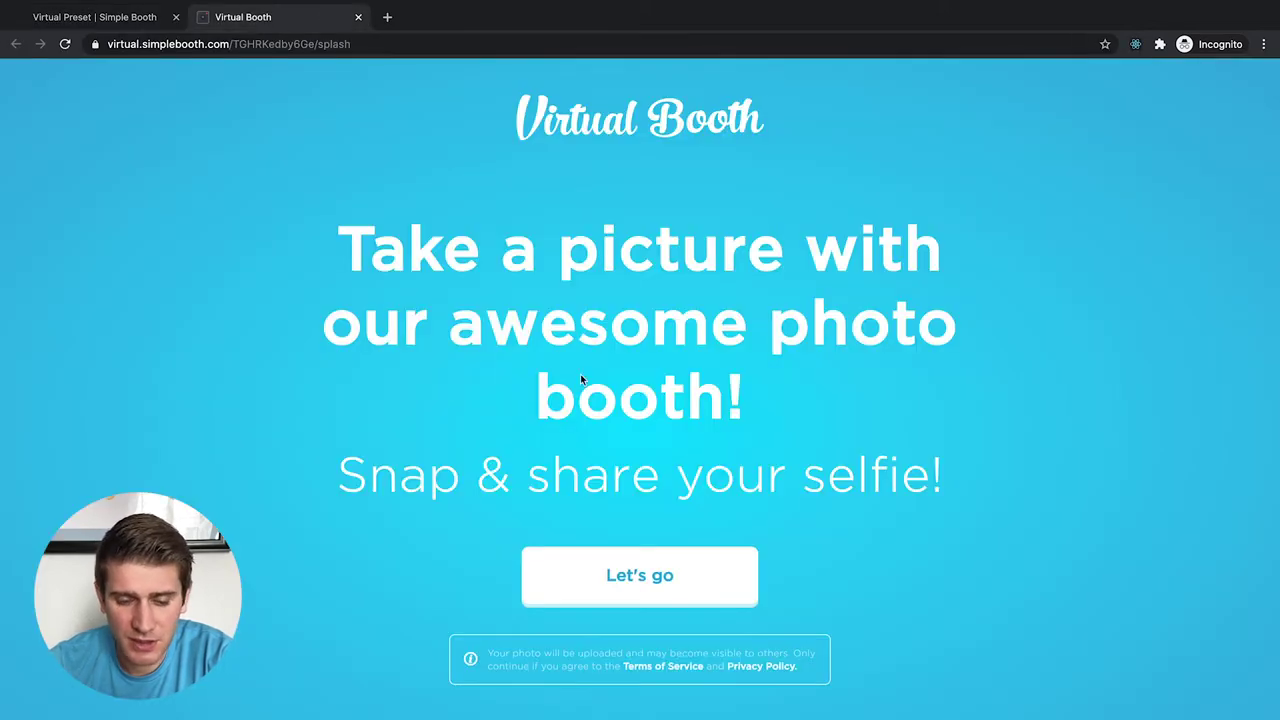
- Start the booth with Let's go and allow camera access to see the live feed
{"action": "left_click", "coordinate": [652, 587]}
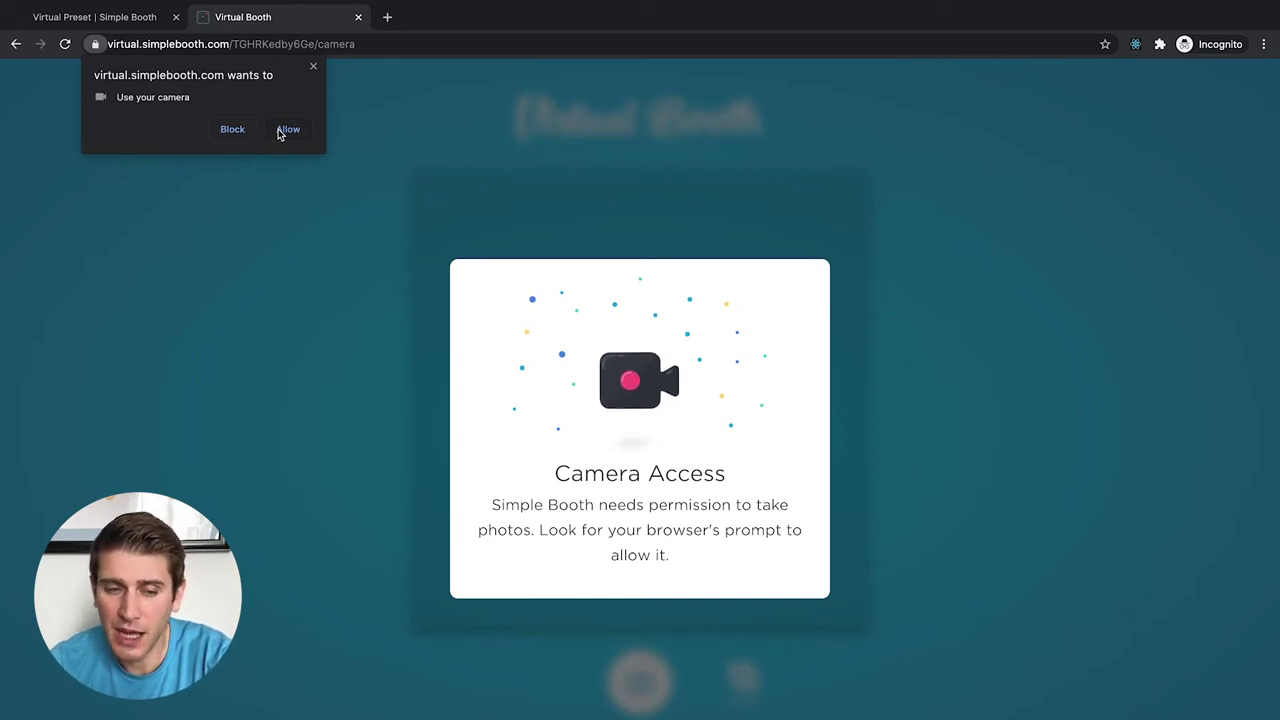
{"action": "left_click", "coordinate": [288, 129]}
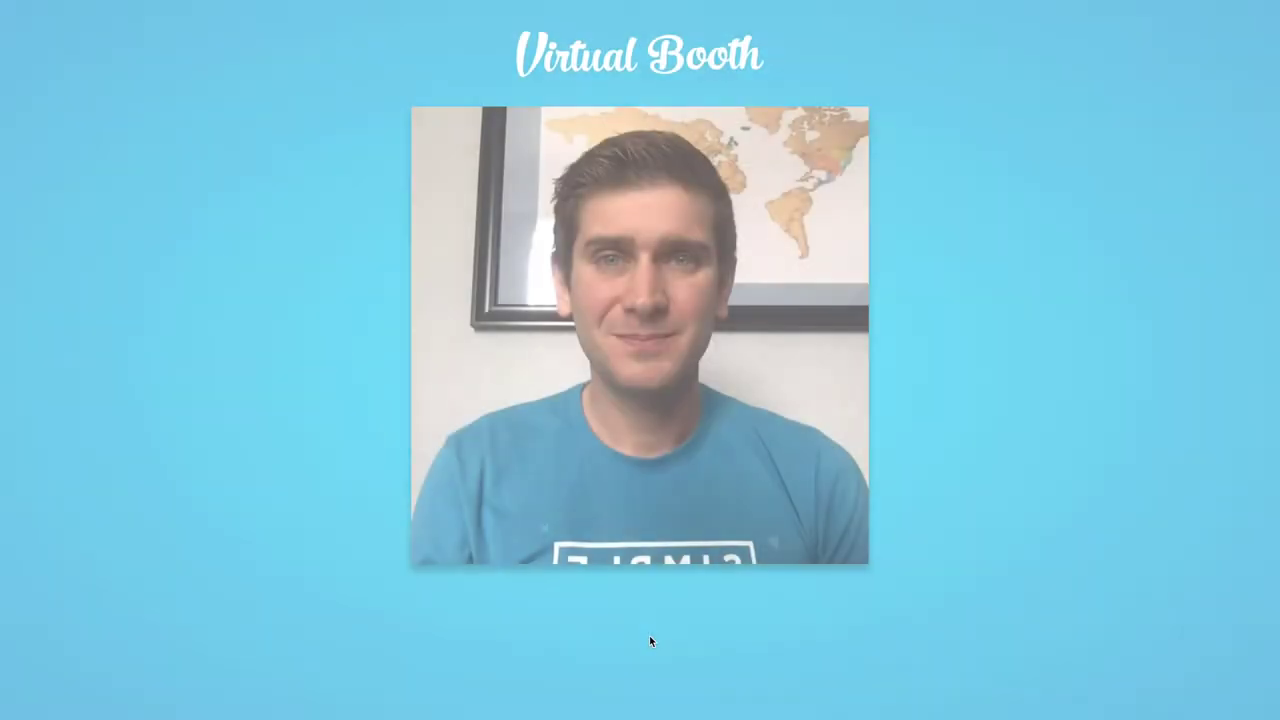
{"action": "scroll", "coordinate": [649, 636], "scroll_direction": "down", "scroll_amount": 1}
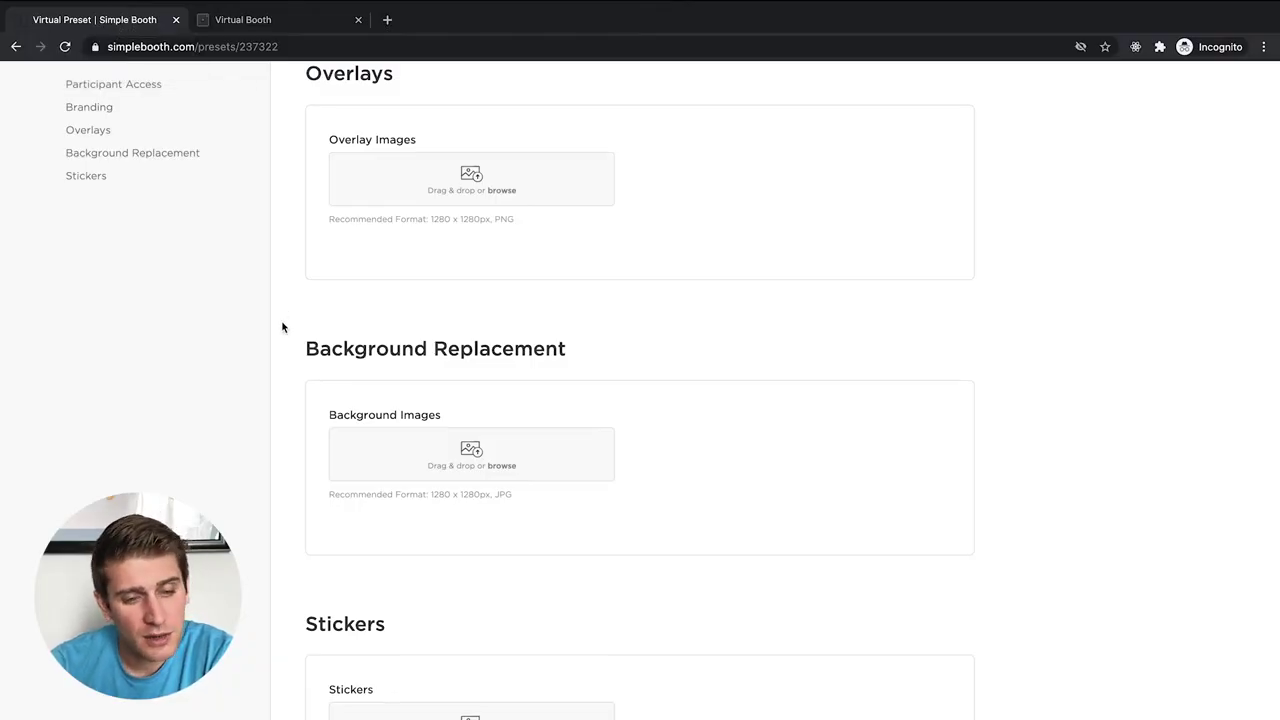
- Upload swoops.png from the Overlays folder as an overlay and reload the live booth to see it
{"action": "left_click", "coordinate": [404, 202]}
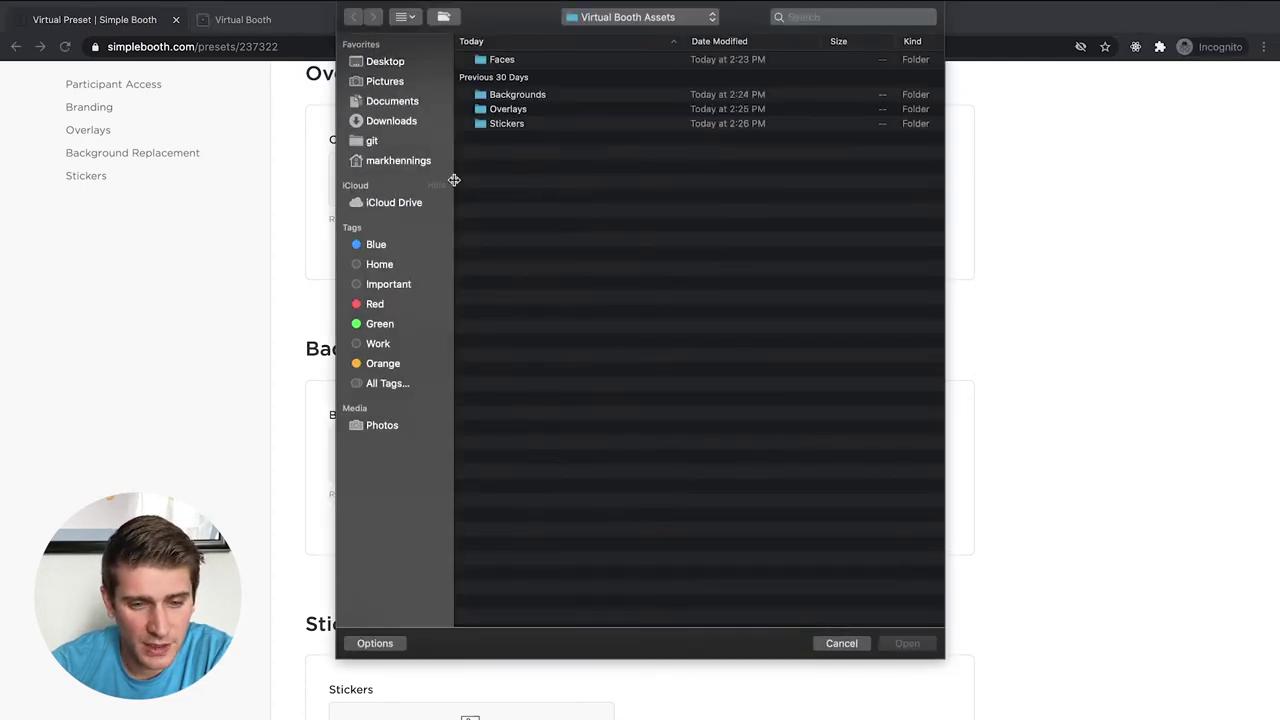
{"action": "double_click", "coordinate": [495, 110]}
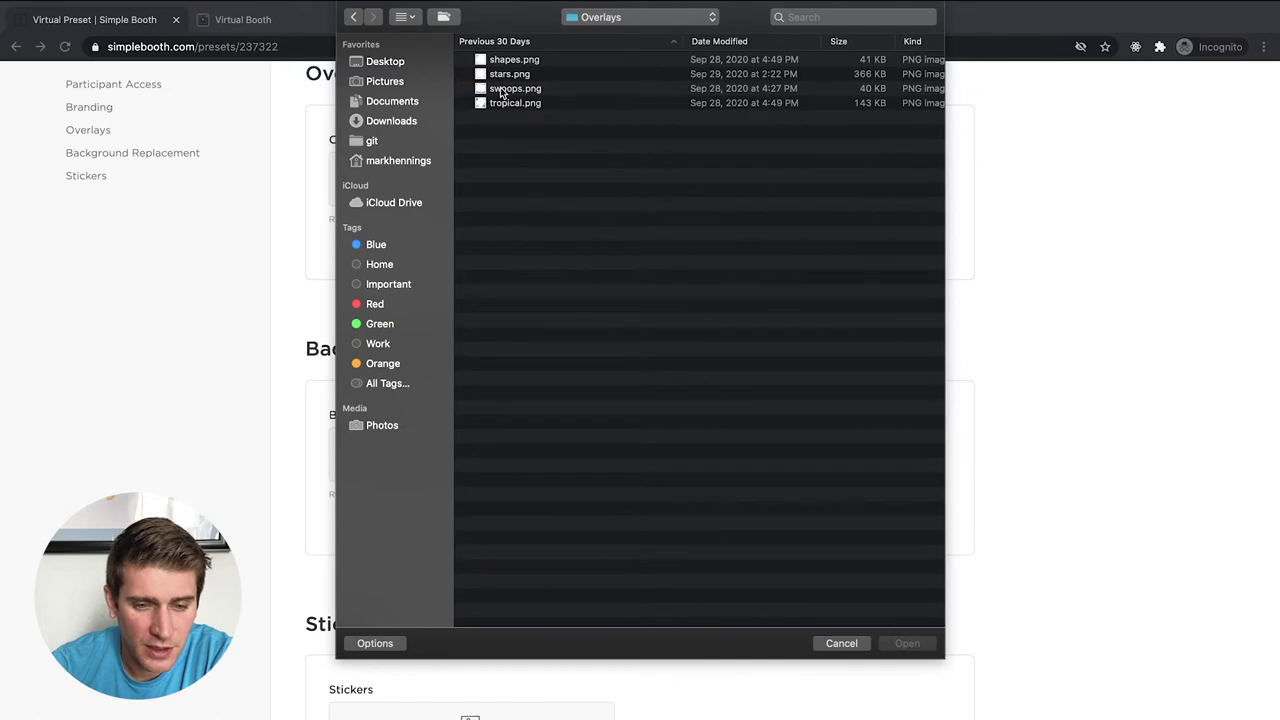
{"action": "double_click", "coordinate": [505, 75]}
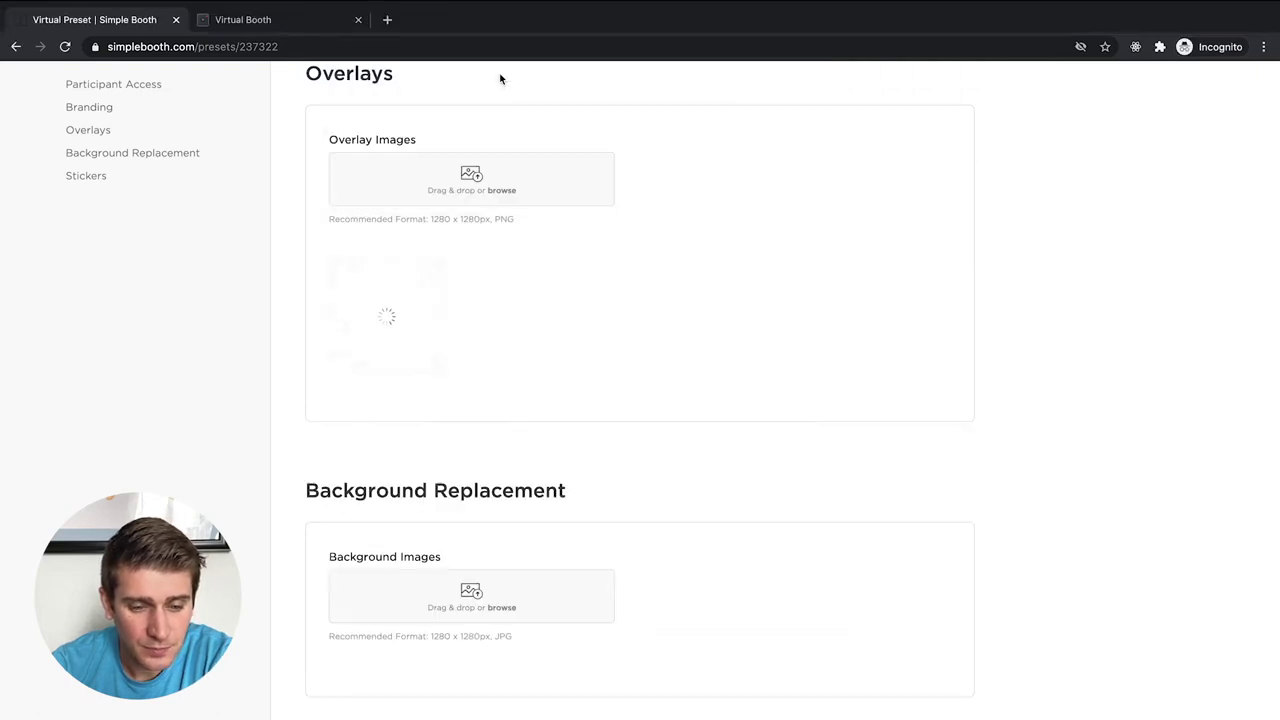
{"action": "left_click", "coordinate": [295, 20]}
{"action": "left_click", "coordinate": [298, 45]}
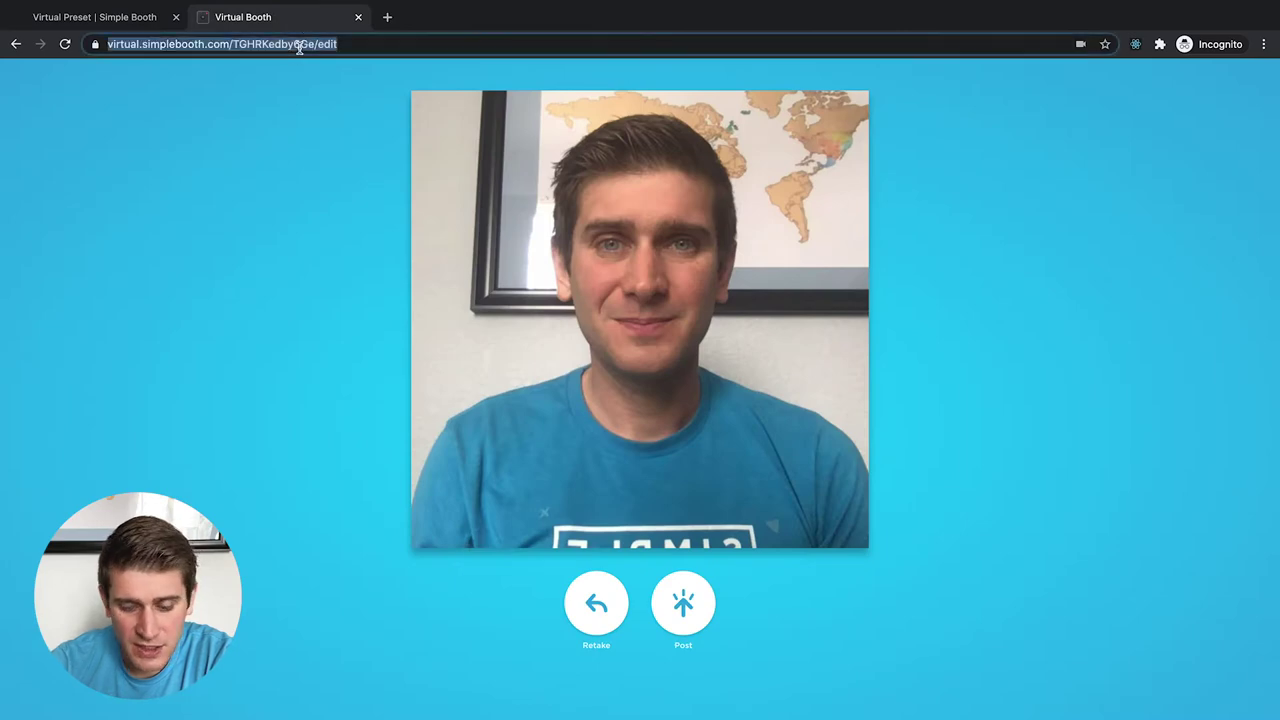
{"action": "key", "text": "Return"}
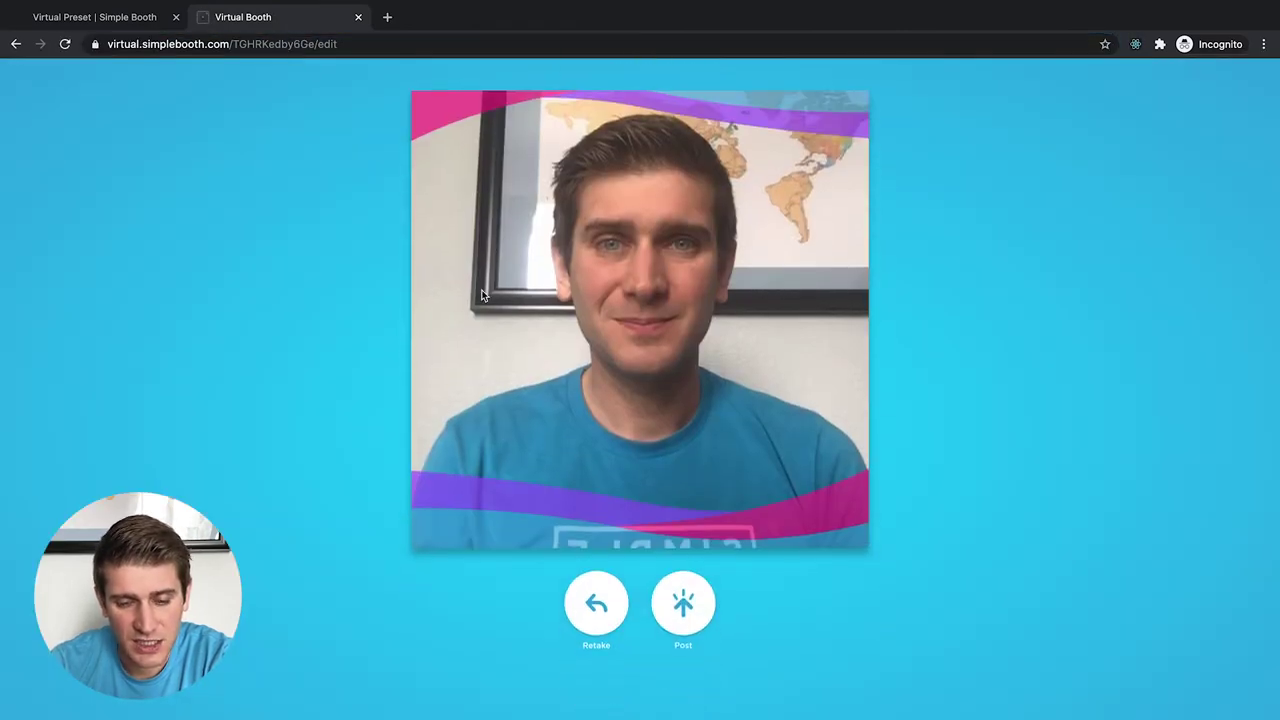
{"action": "left_click", "coordinate": [107, 22]}
- Upload tropical.png as a second overlay and reload the live booth
{"action": "left_click", "coordinate": [394, 190]}
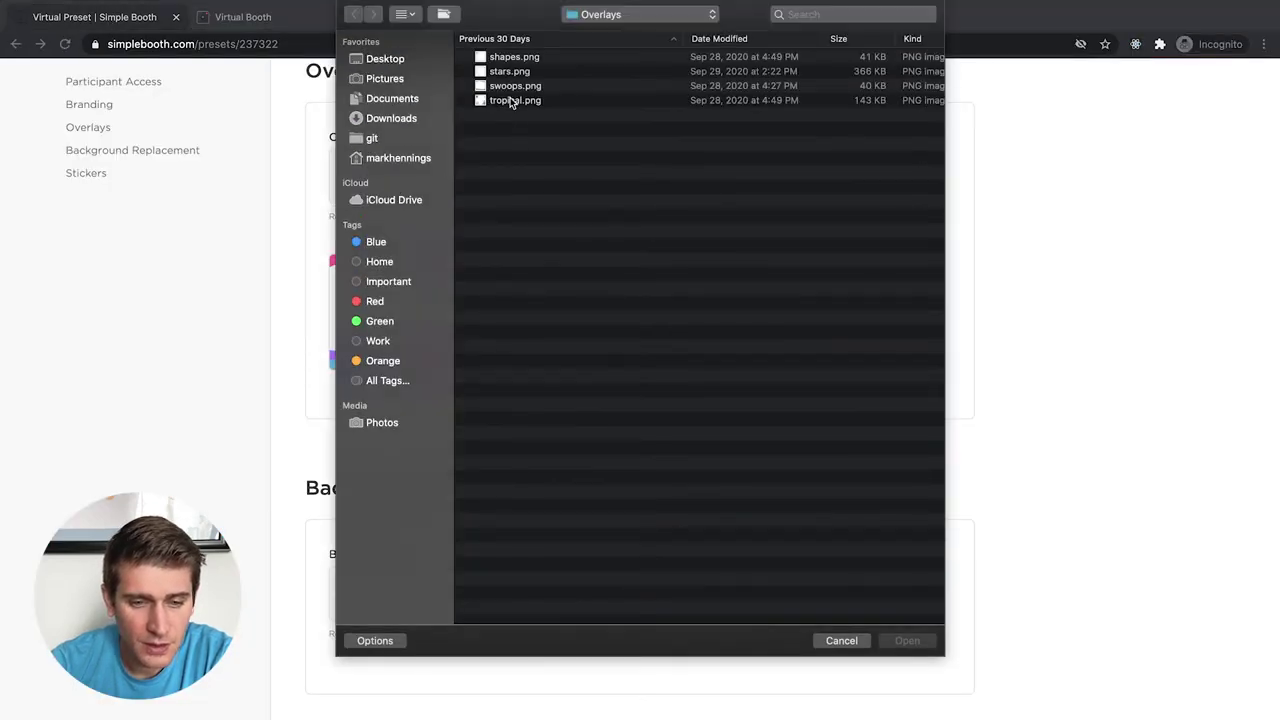
{"action": "double_click", "coordinate": [512, 101]}
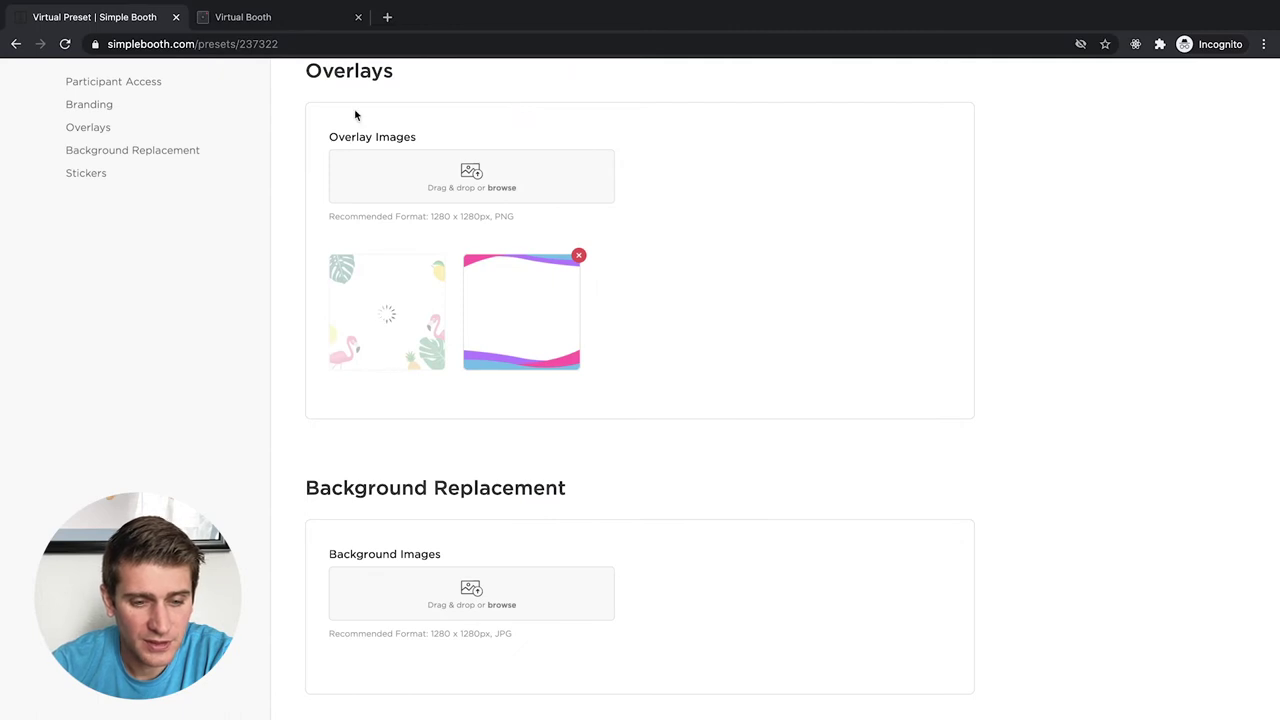
{"action": "left_click", "coordinate": [305, 20]}
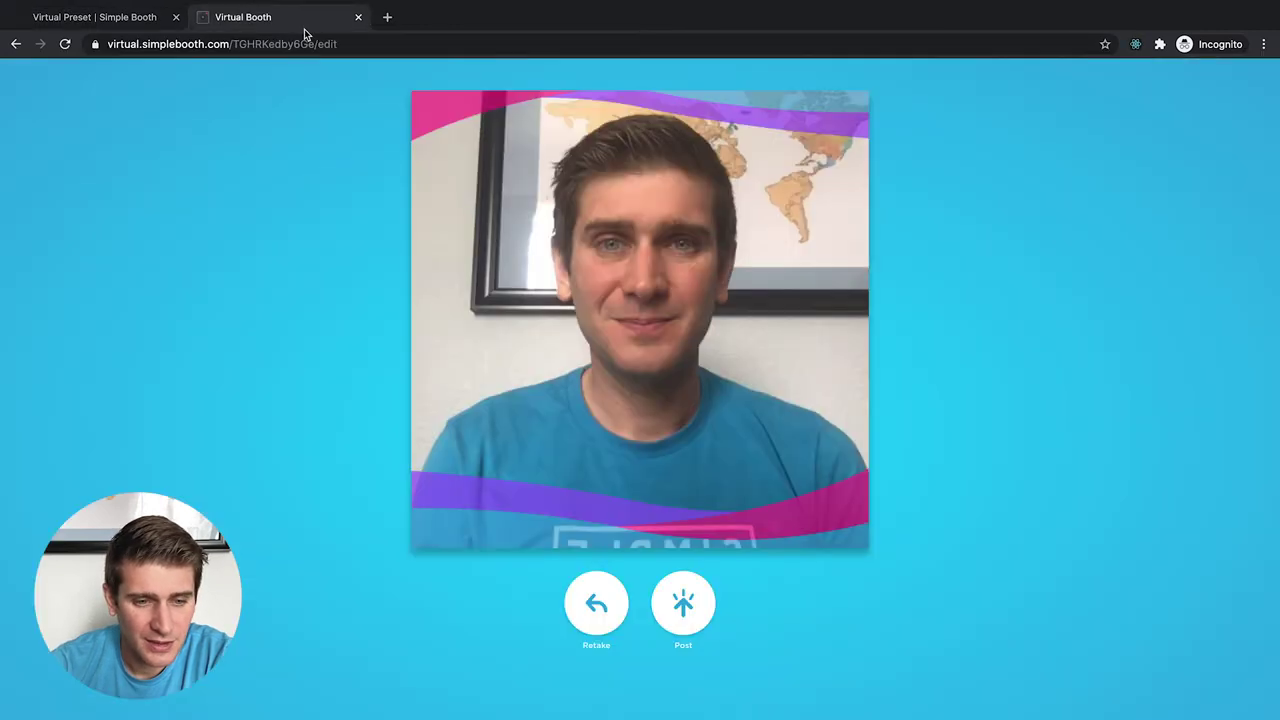
{"action": "left_click", "coordinate": [303, 40]}
{"action": "key", "text": "Return"}
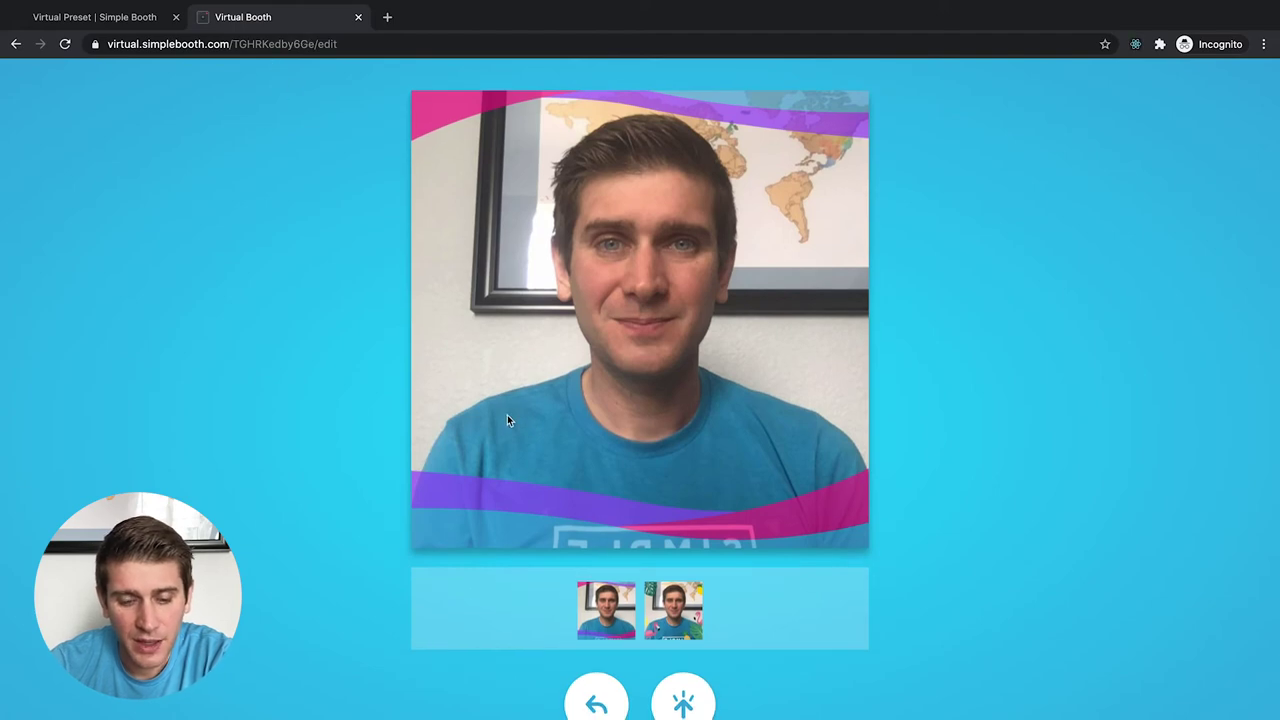
- Preview the flamingo and purple-wave frames on the test photo, finishing on the flamingo
{"action": "left_click", "coordinate": [670, 625]}
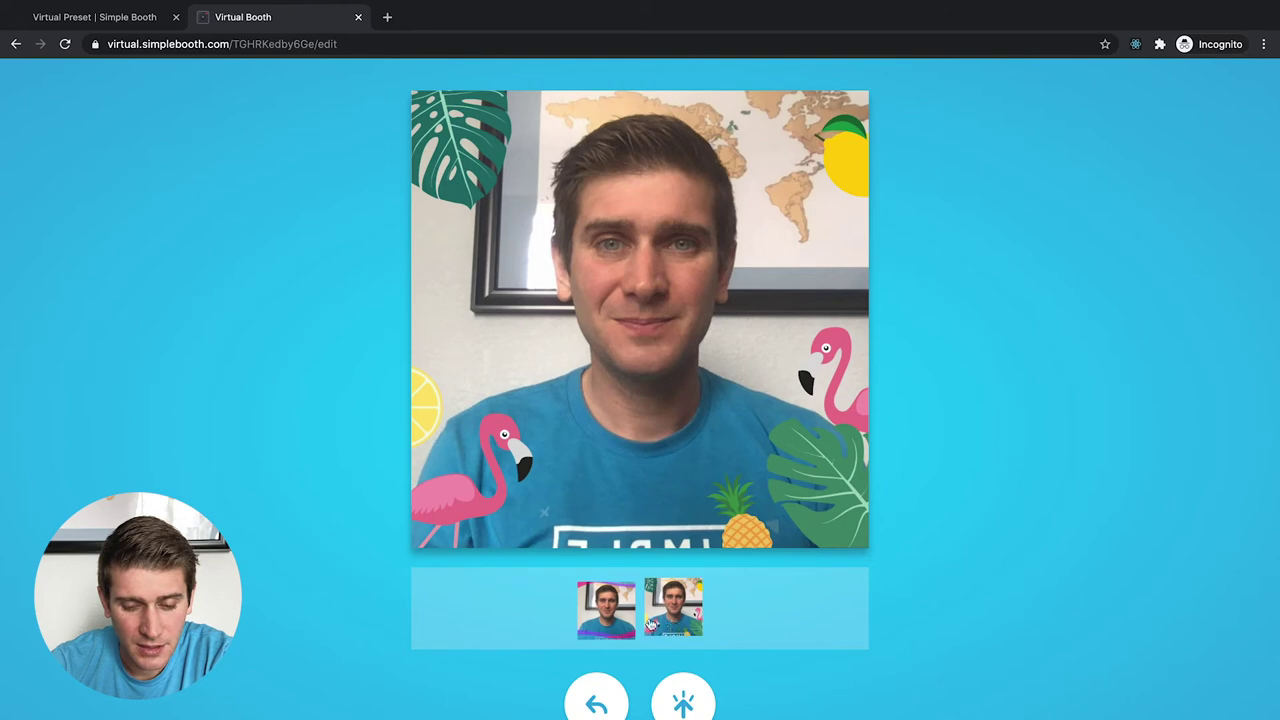
{"action": "left_click", "coordinate": [617, 624]}
{"action": "left_click", "coordinate": [670, 620]}
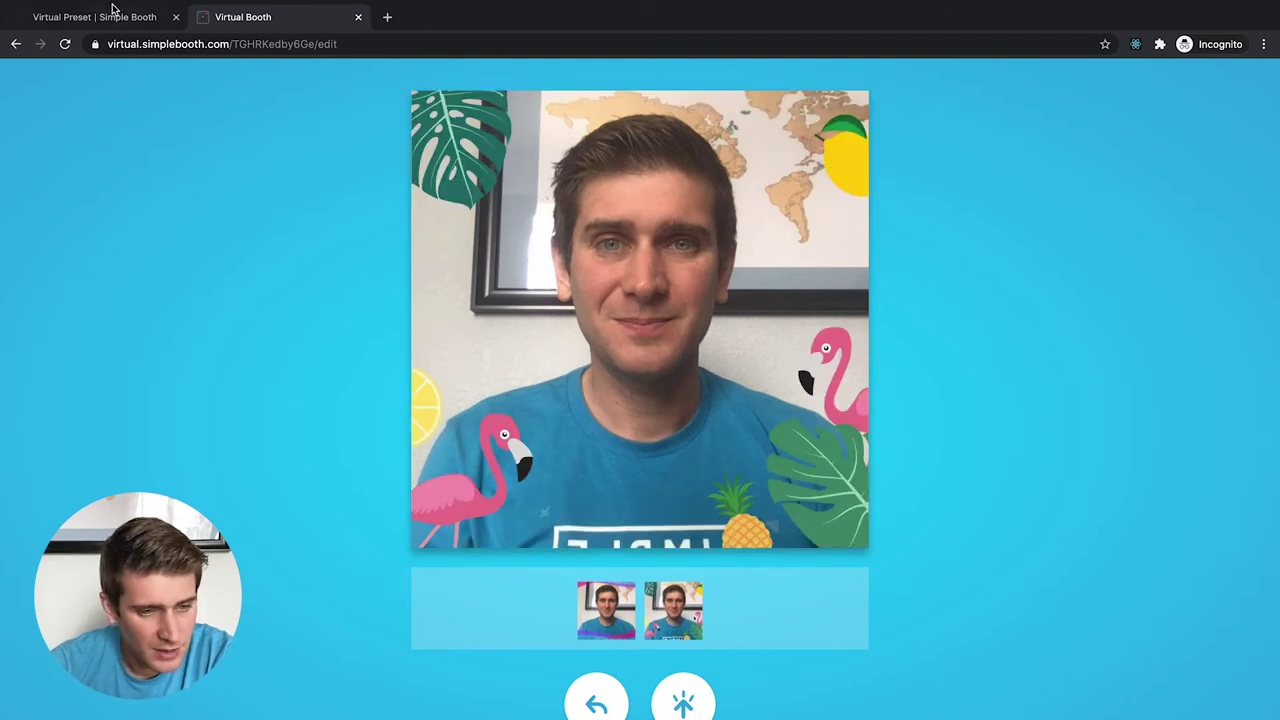
{"action": "left_click", "coordinate": [112, 22]}
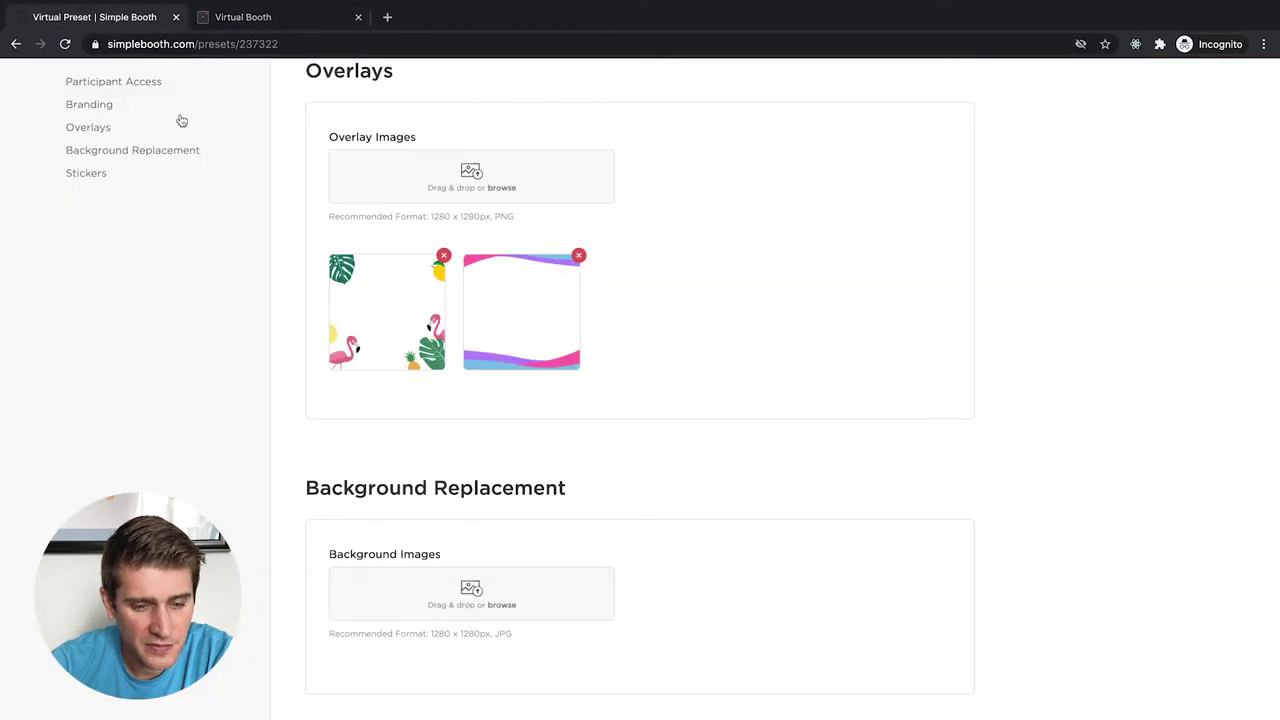
- Upload space.jpg and mountains.jpg from Virtual Booth Assets > Backgrounds as background replacement images
{"action": "scroll", "coordinate": [330, 368], "scroll_direction": "down", "scroll_amount": 3}
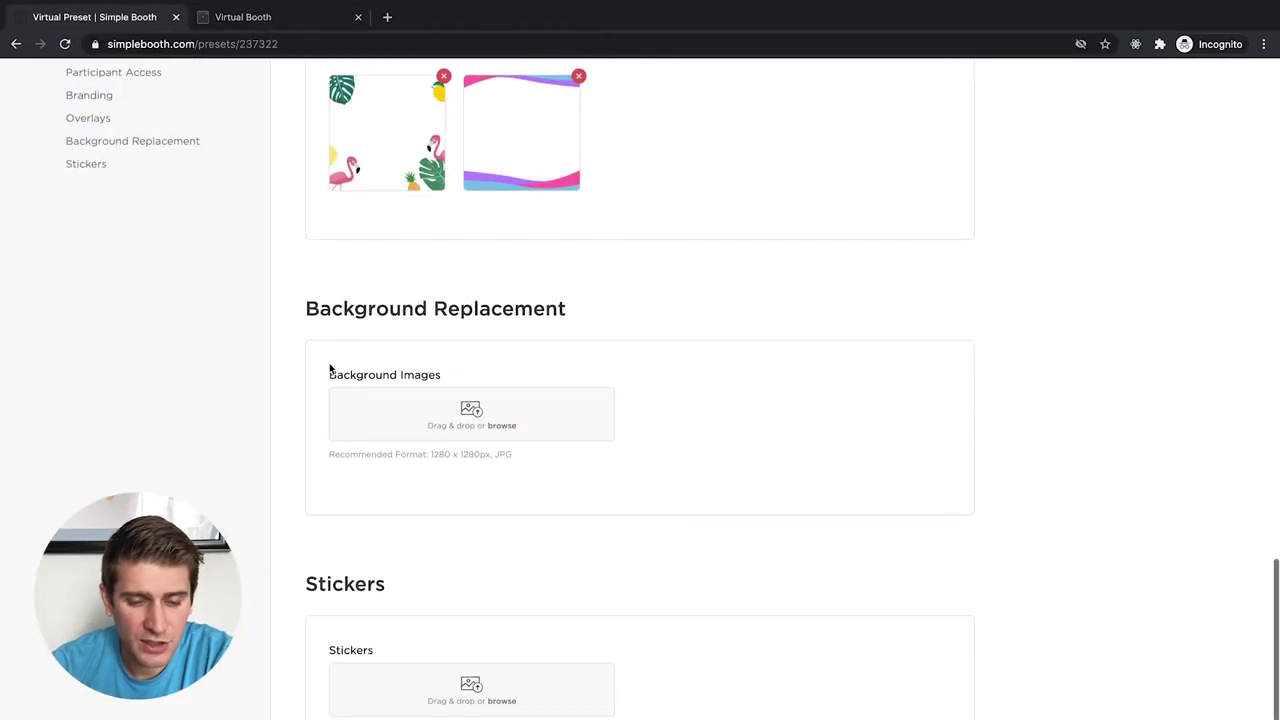
{"action": "left_click", "coordinate": [419, 401]}
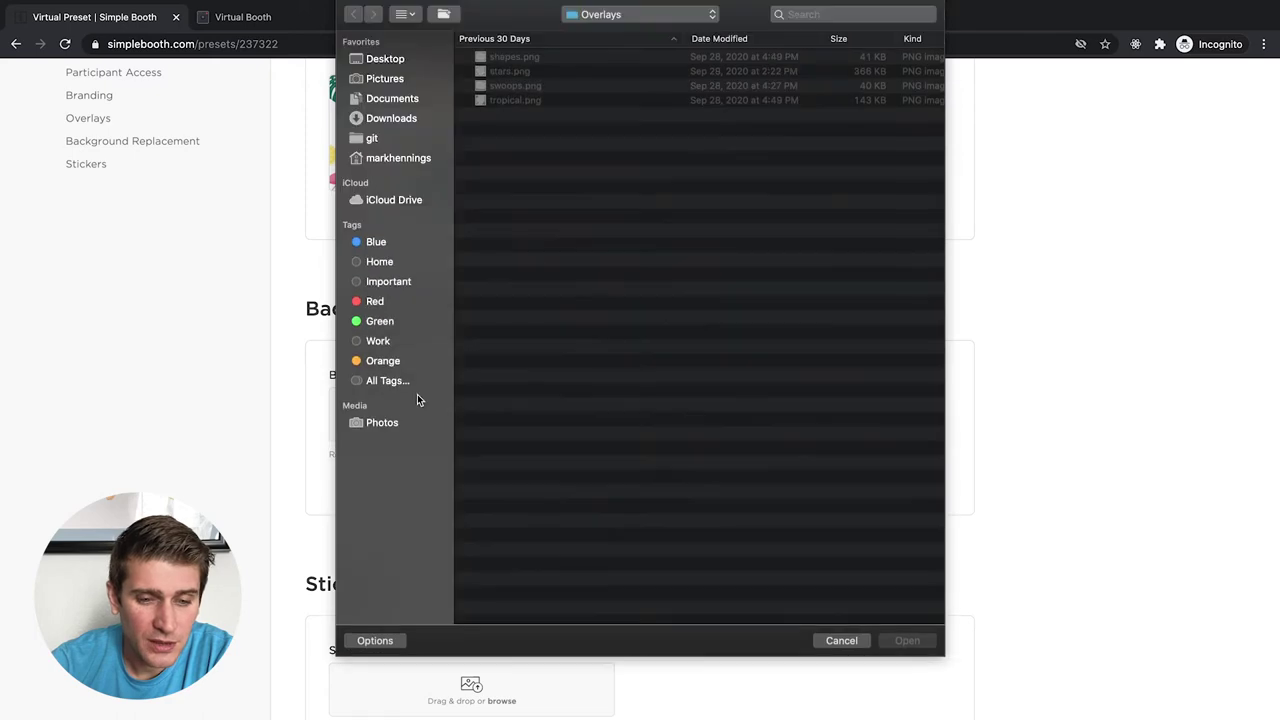
{"action": "left_click", "coordinate": [571, 19]}
{"action": "left_click", "coordinate": [575, 31]}
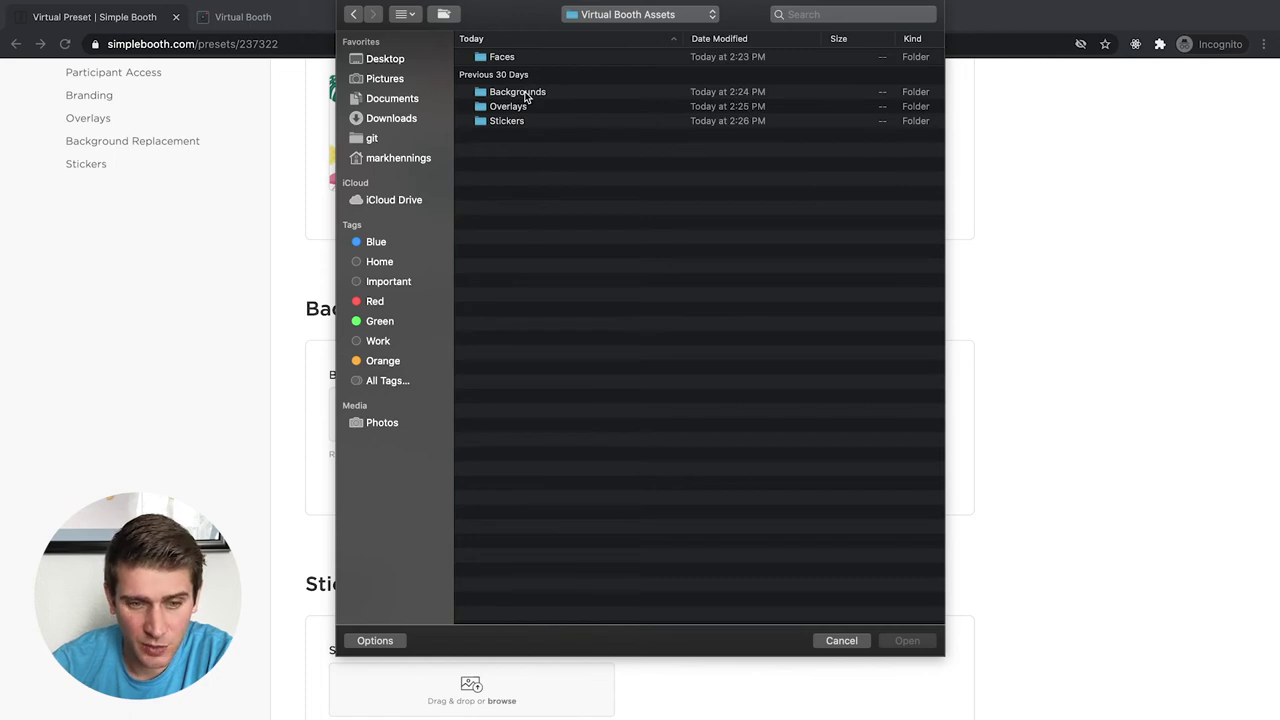
{"action": "double_click", "coordinate": [525, 93]}
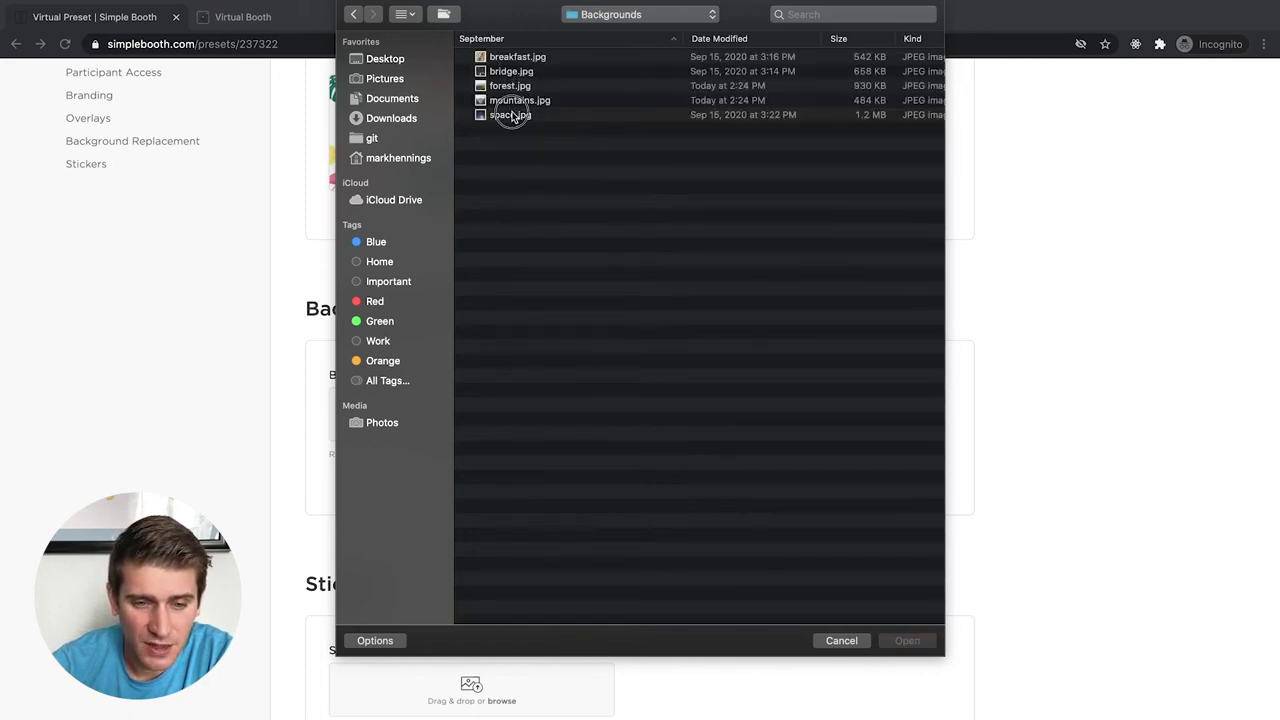
{"action": "double_click", "coordinate": [512, 114]}
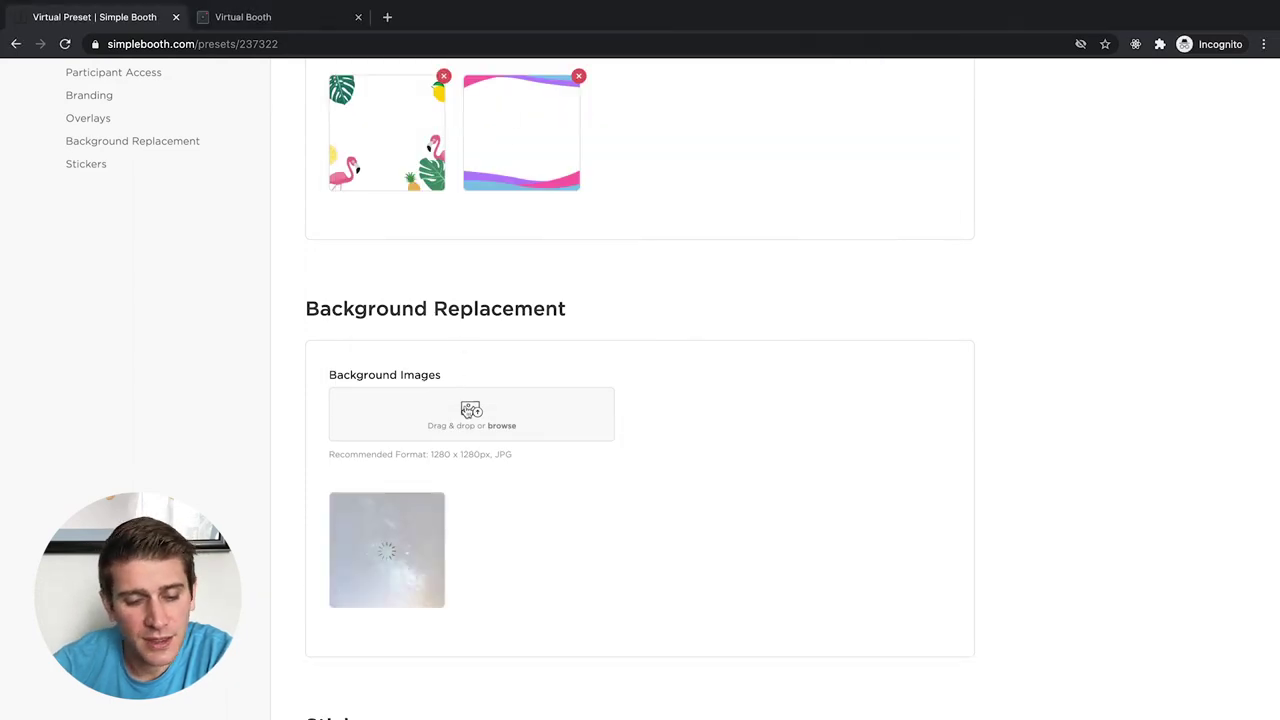
{"action": "left_click", "coordinate": [488, 415]}
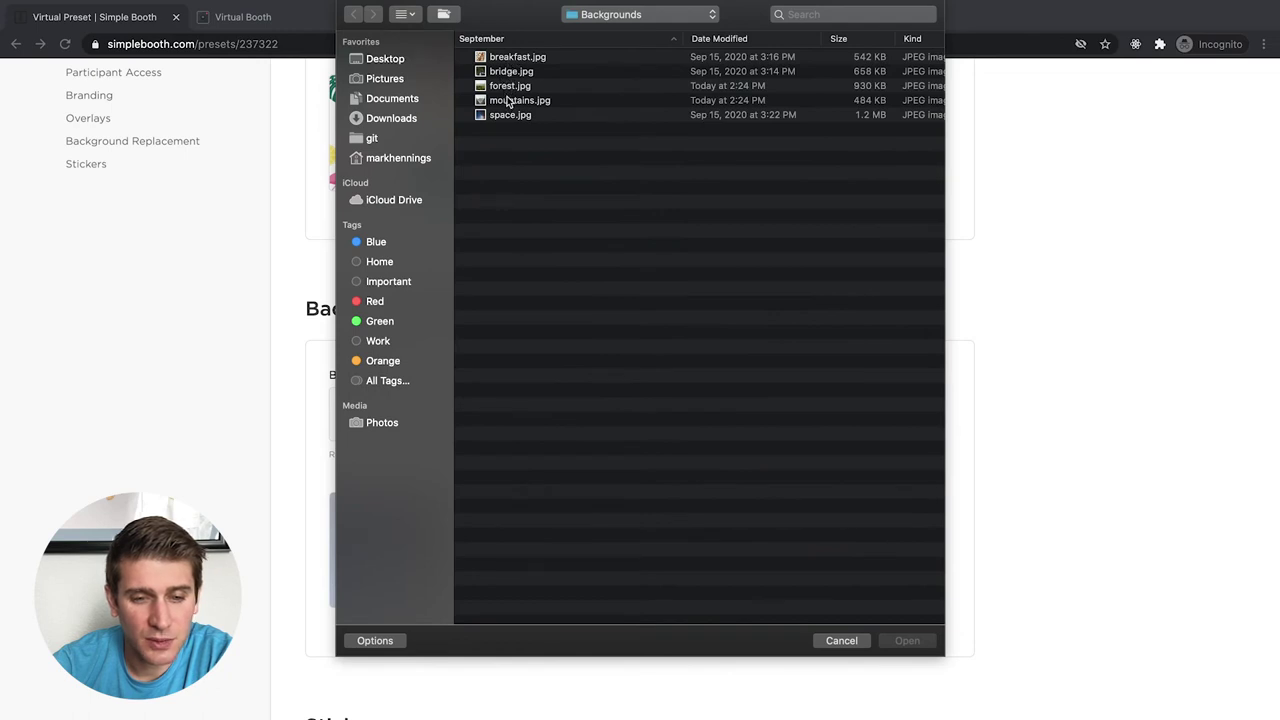
{"action": "double_click", "coordinate": [508, 100]}
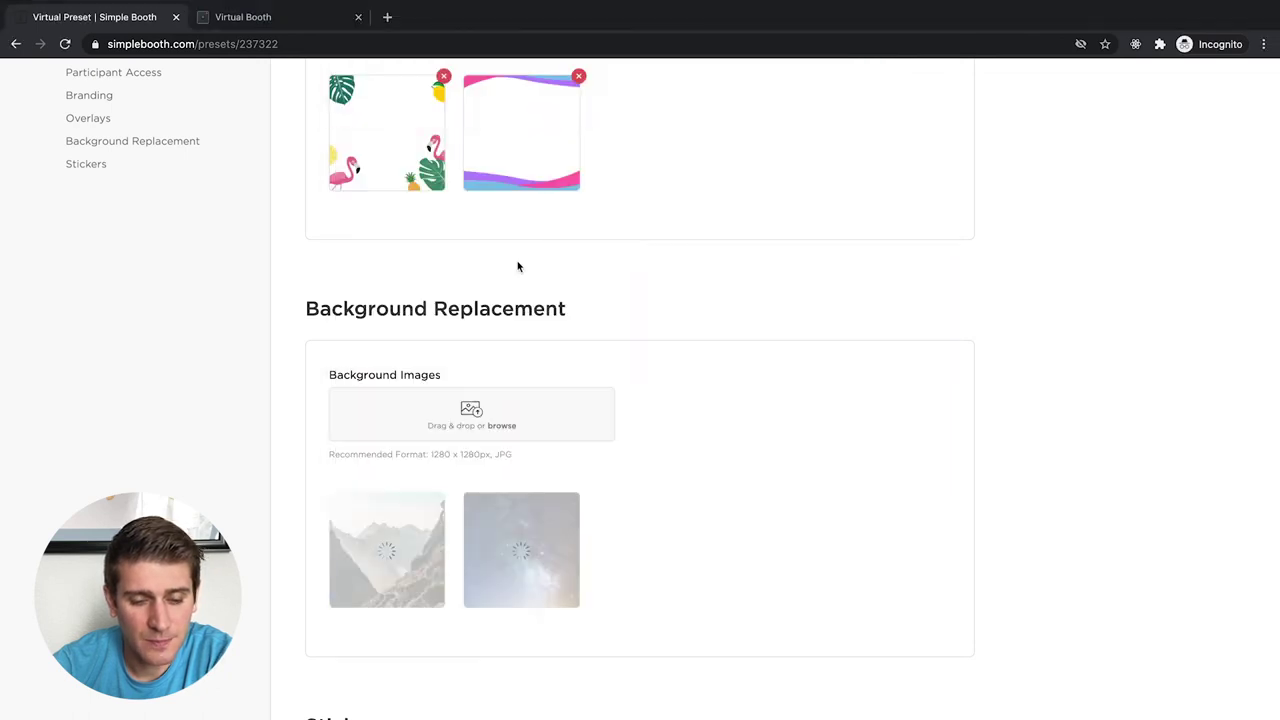
{"action": "scroll", "coordinate": [518, 266], "scroll_direction": "down", "scroll_amount": 4}
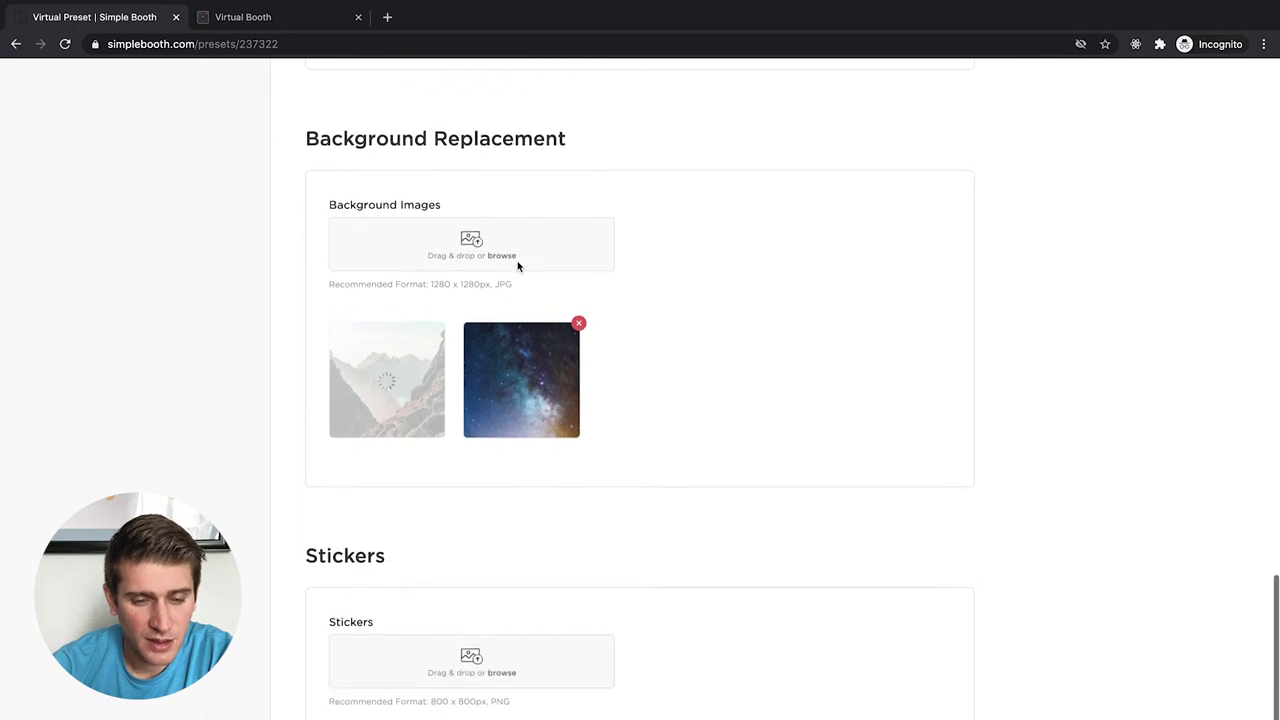
{"action": "scroll", "coordinate": [518, 266], "scroll_direction": "down", "scroll_amount": 1}
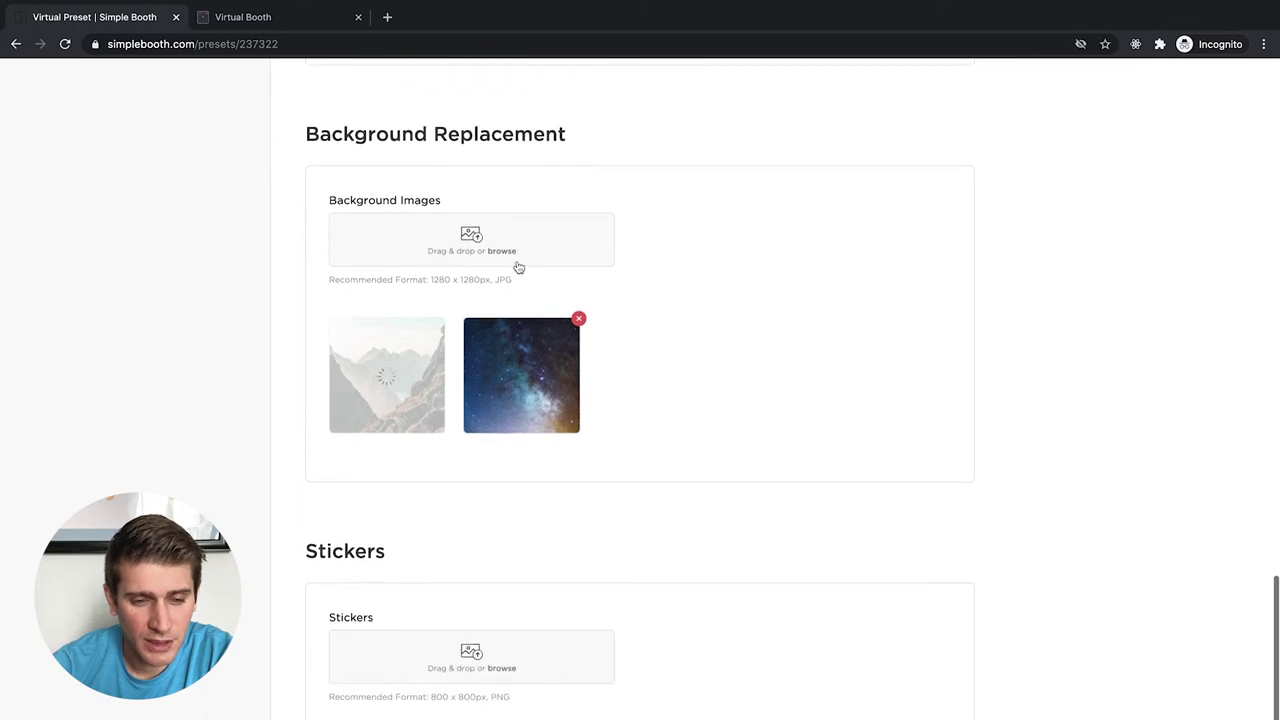
{"action": "left_click", "coordinate": [323, 22]}
- Reload the booth and save 'girl with hair.jpg' from Faces, cropped with the woman centred
{"action": "left_click", "coordinate": [466, 44]}
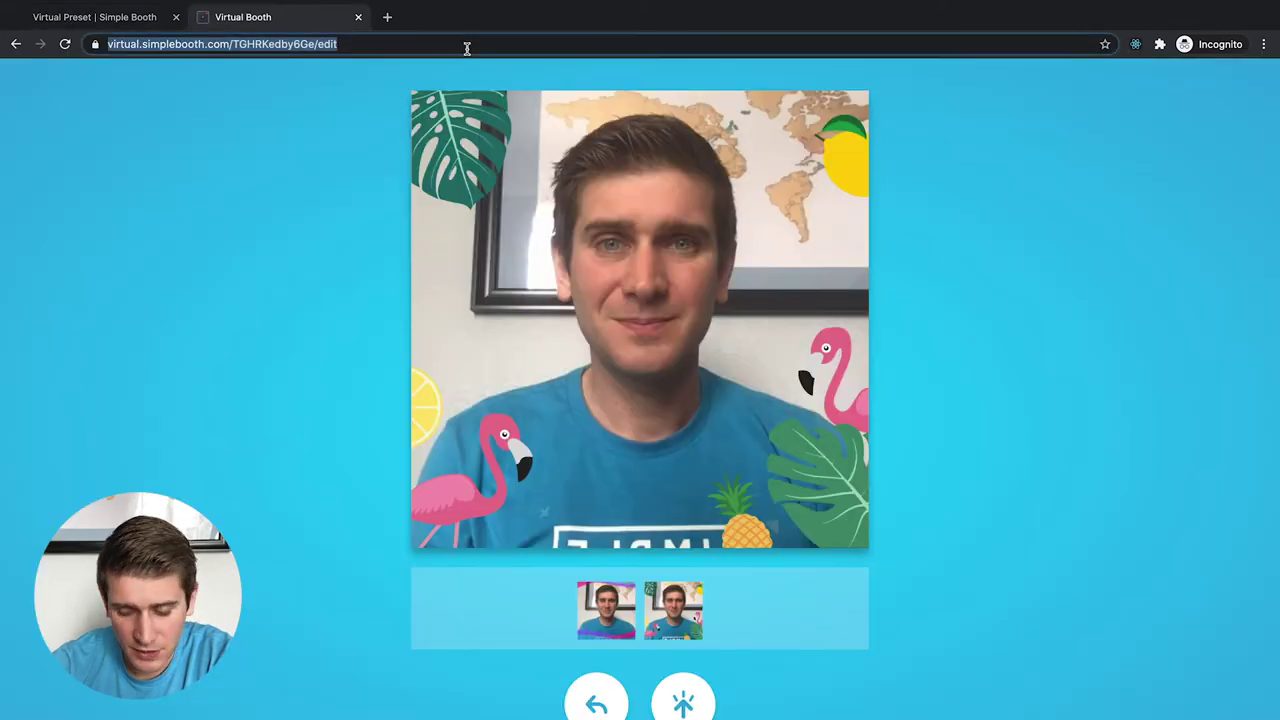
{"action": "key", "text": "Return"}
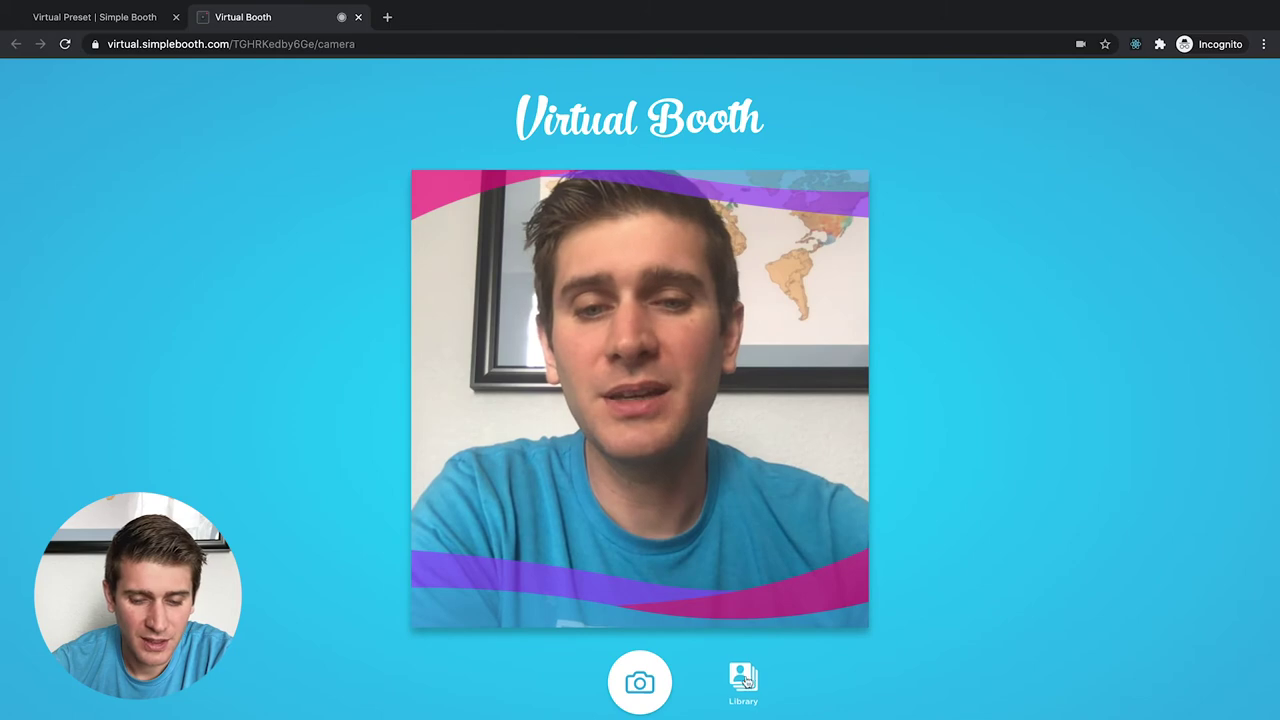
{"action": "left_click", "coordinate": [522, 247]}
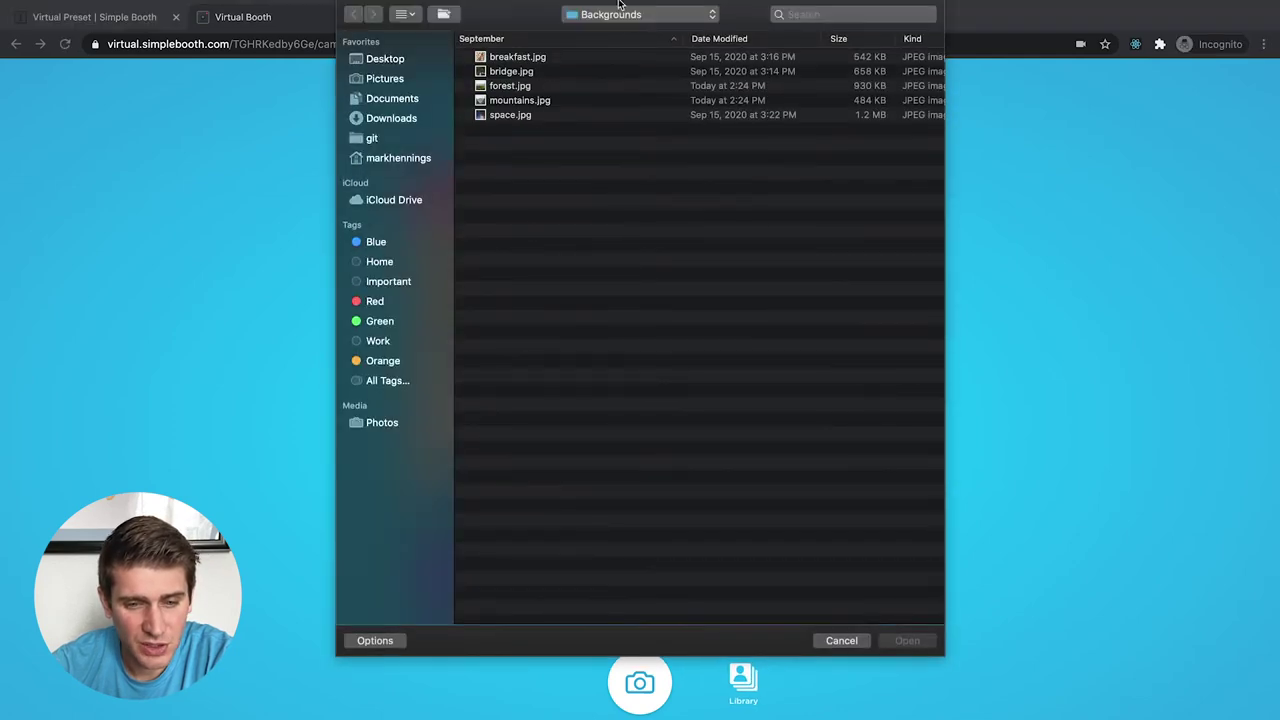
{"action": "left_click", "coordinate": [640, 14]}
{"action": "left_click", "coordinate": [640, 32]}
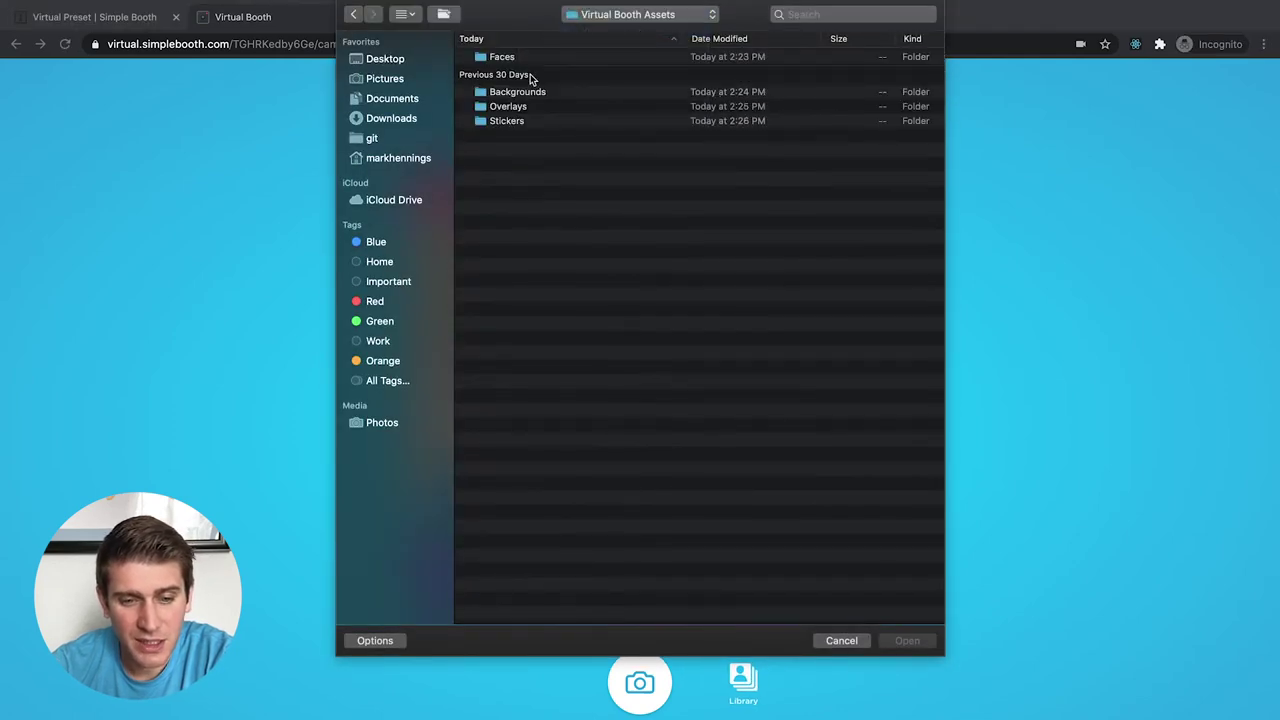
{"action": "double_click", "coordinate": [500, 58]}
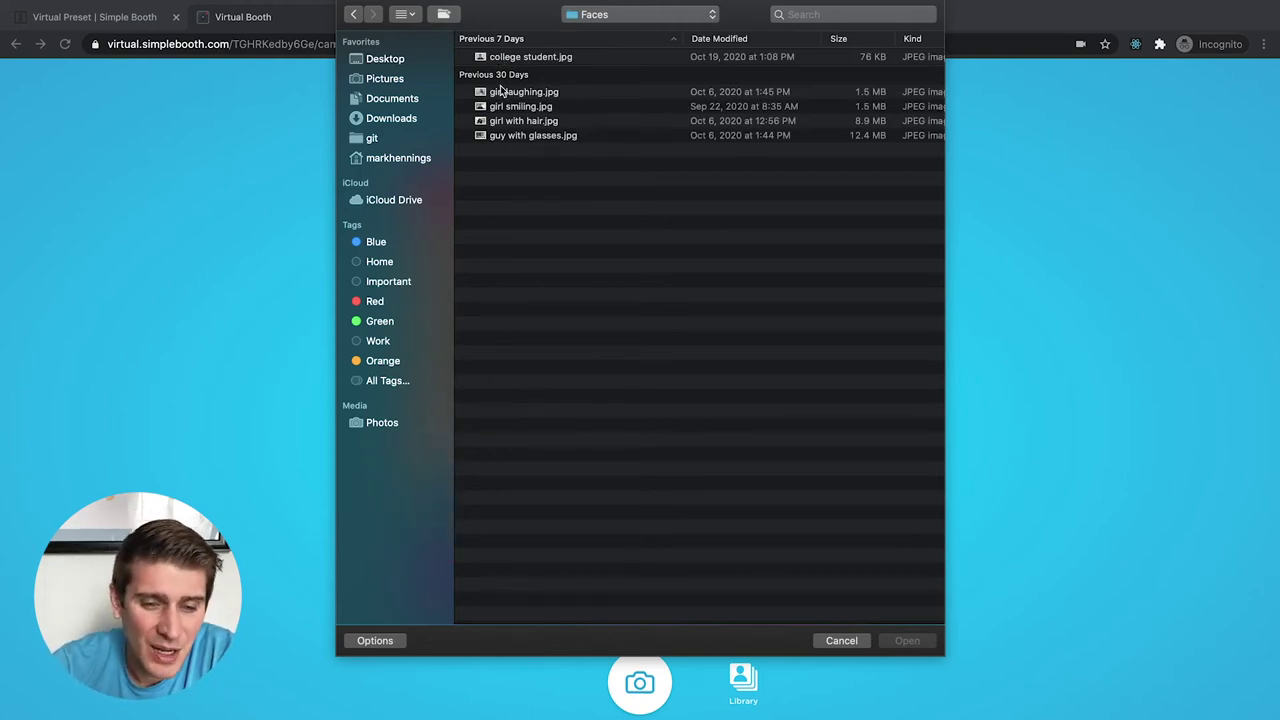
{"action": "double_click", "coordinate": [505, 120]}
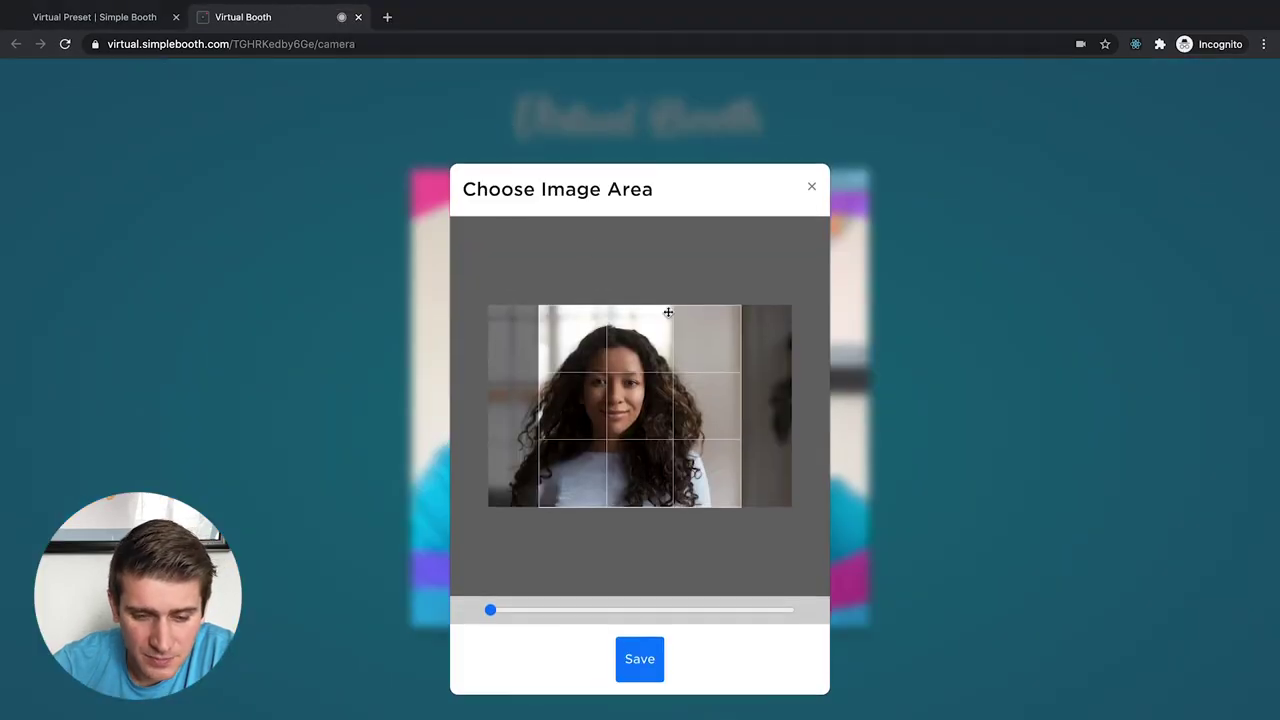
{"action": "left_click_drag", "start_coordinate": [654, 374], "coordinate": [670, 376]}
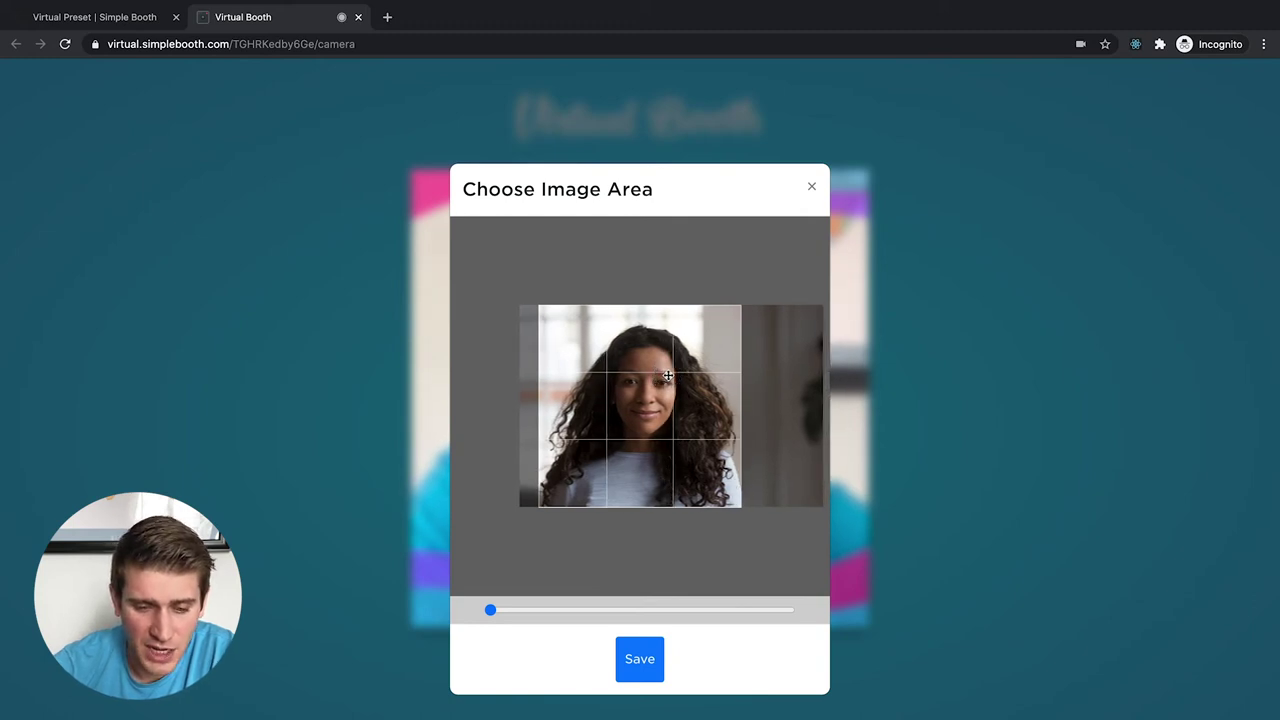
{"action": "left_click", "coordinate": [641, 664]}
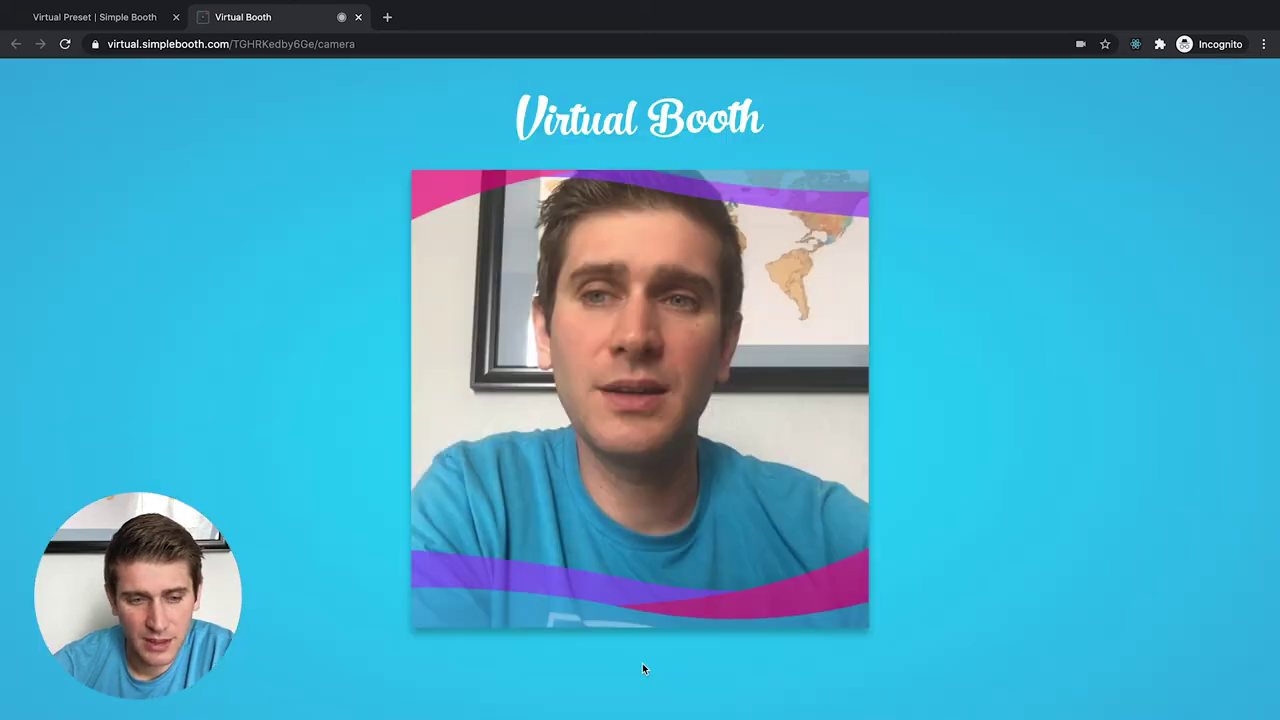
- Preview the uploaded face photo against the starry sky and mountain backgrounds
{"action": "left_click", "coordinate": [642, 668]}
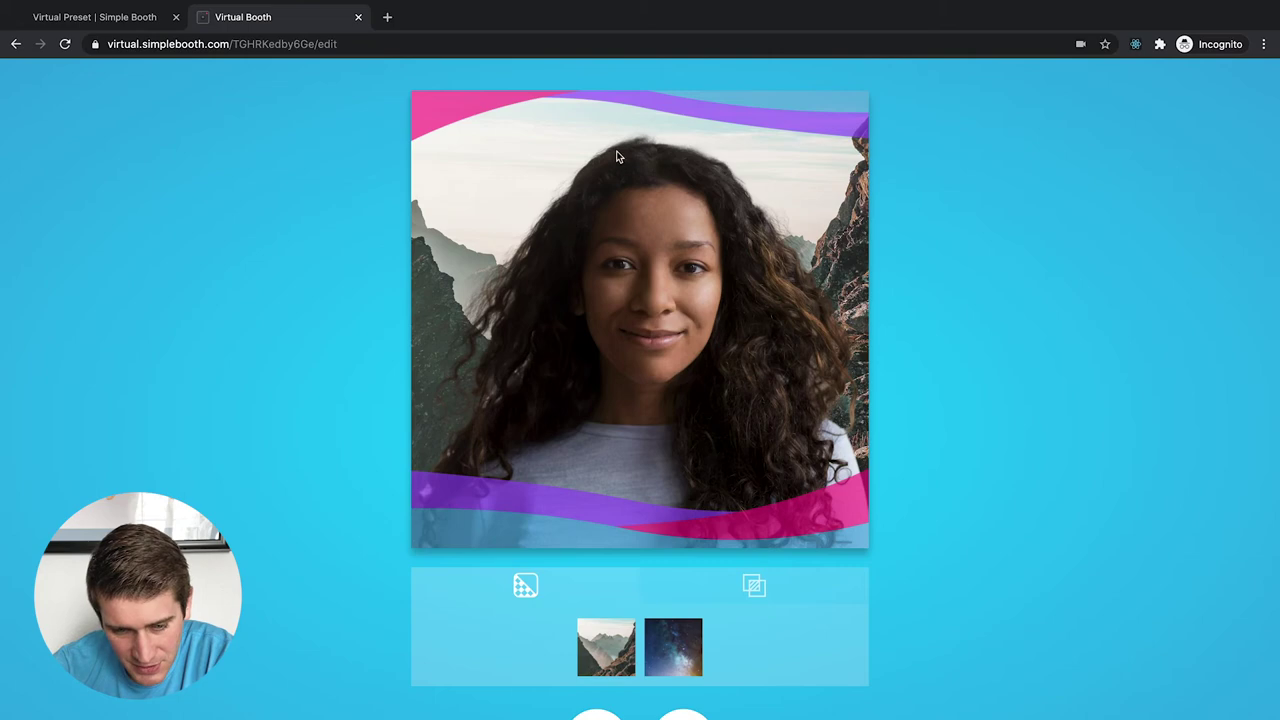
{"action": "left_click", "coordinate": [700, 626]}
{"action": "left_click", "coordinate": [605, 657]}
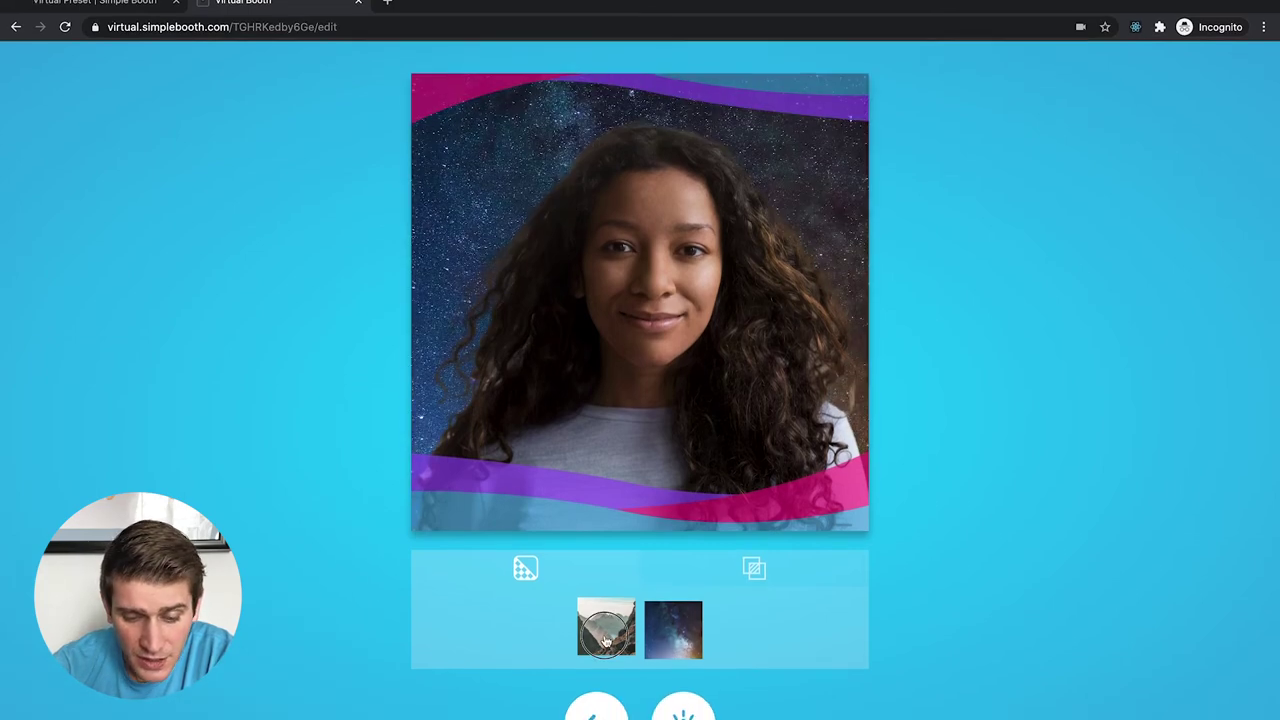
{"action": "left_click", "coordinate": [673, 629]}
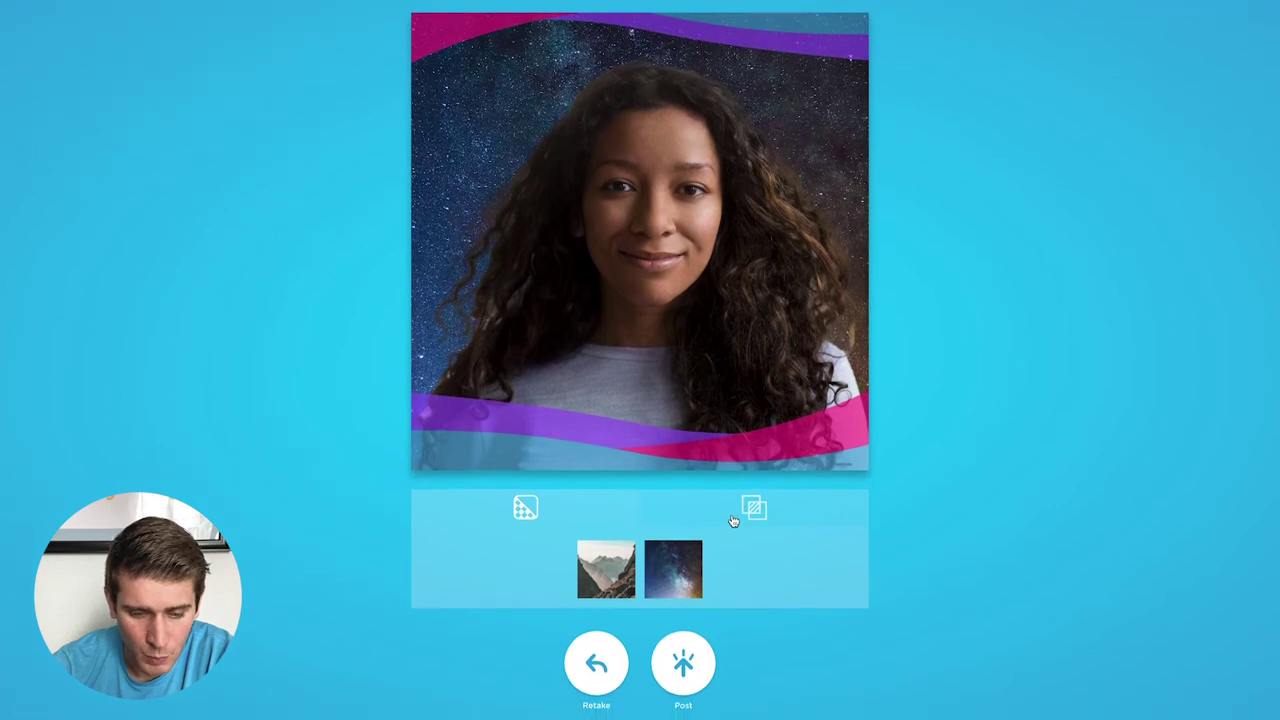
- Apply the tropical flamingo frame, retake the photo, and return to the Virtual Preset settings
{"action": "left_click", "coordinate": [733, 521]}
{"action": "left_click", "coordinate": [657, 578]}
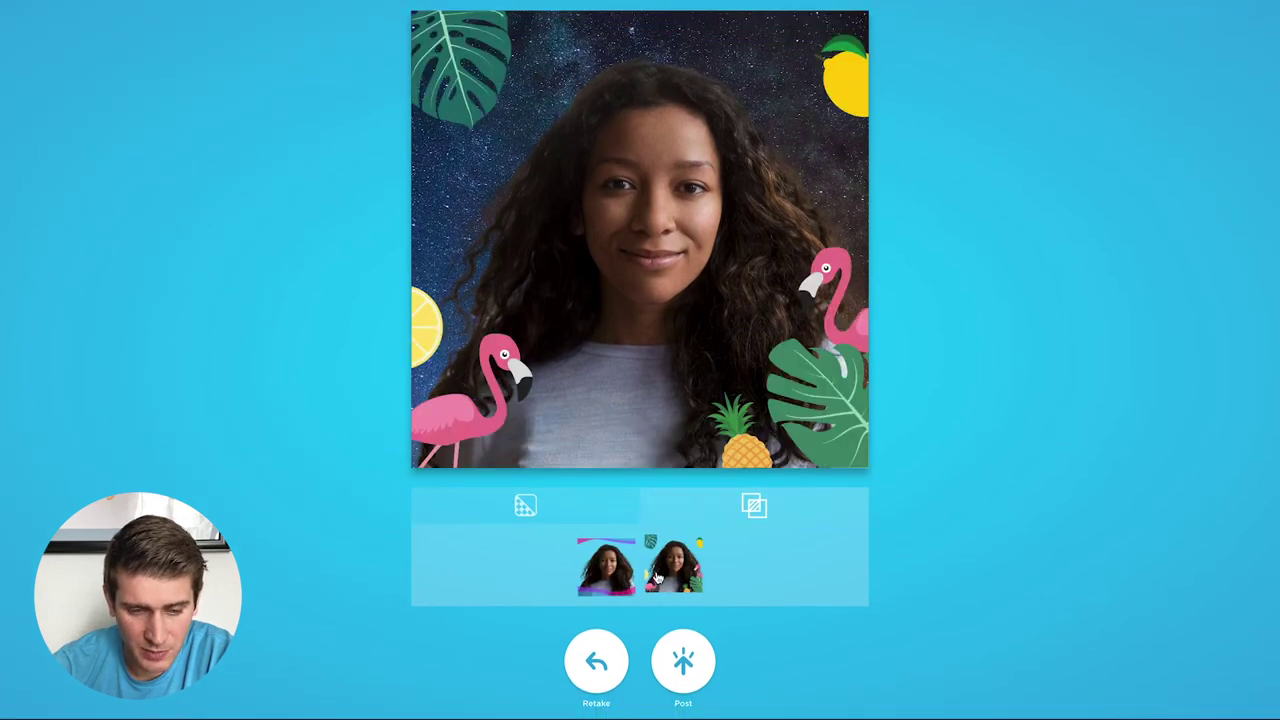
{"action": "left_click", "coordinate": [595, 660]}
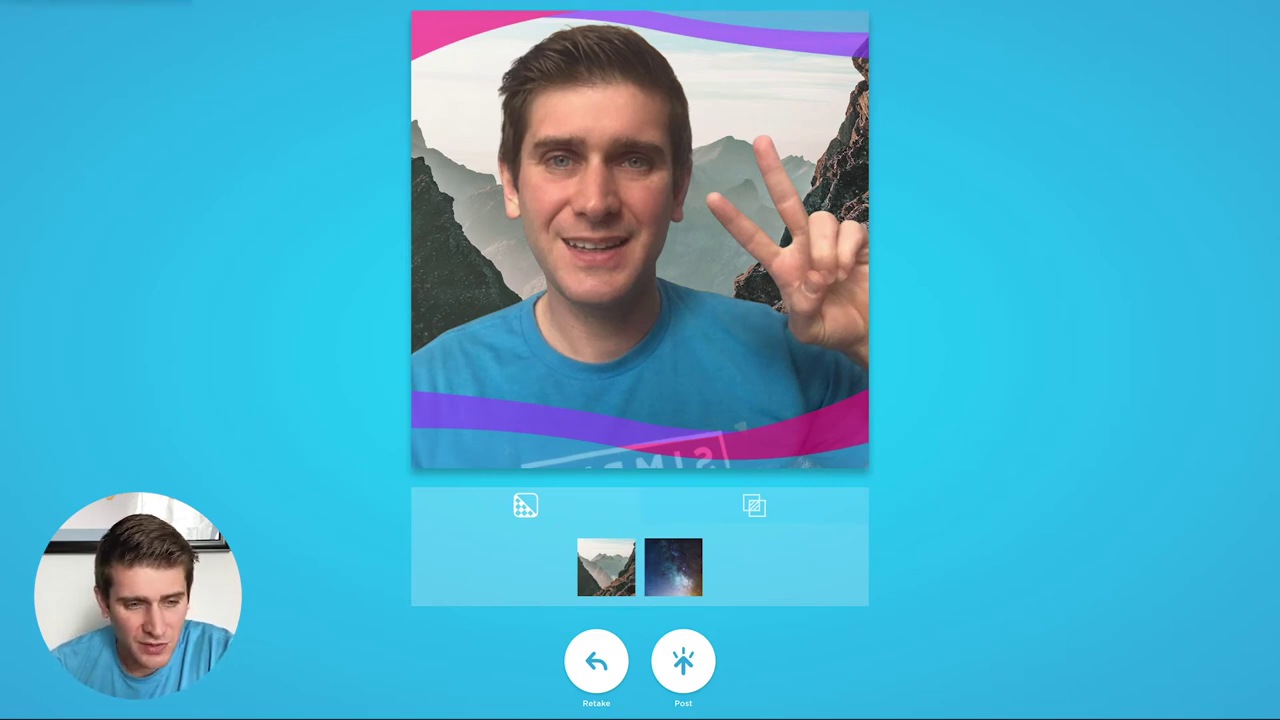
{"action": "left_click", "coordinate": [118, 17]}
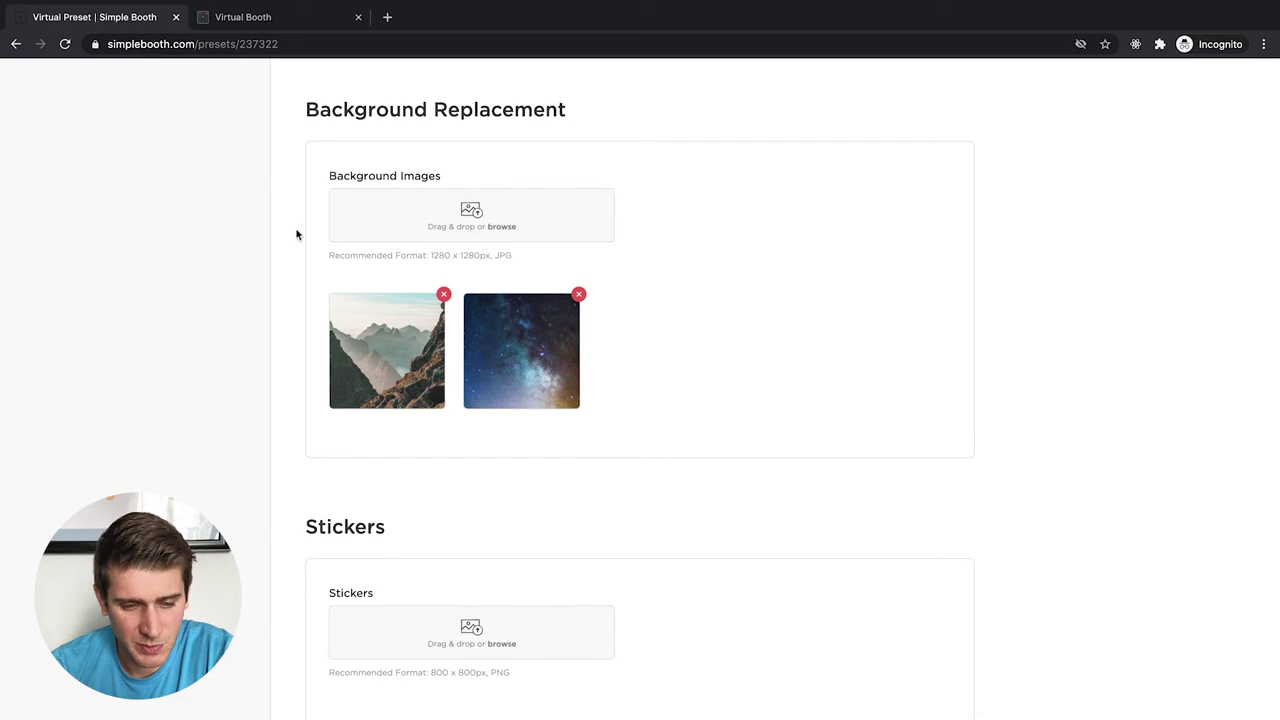
- Upload aviators.png from Virtual Booth Assets > Stickers as a preset sticker
{"action": "scroll", "coordinate": [301, 248], "scroll_direction": "down", "scroll_amount": 3}
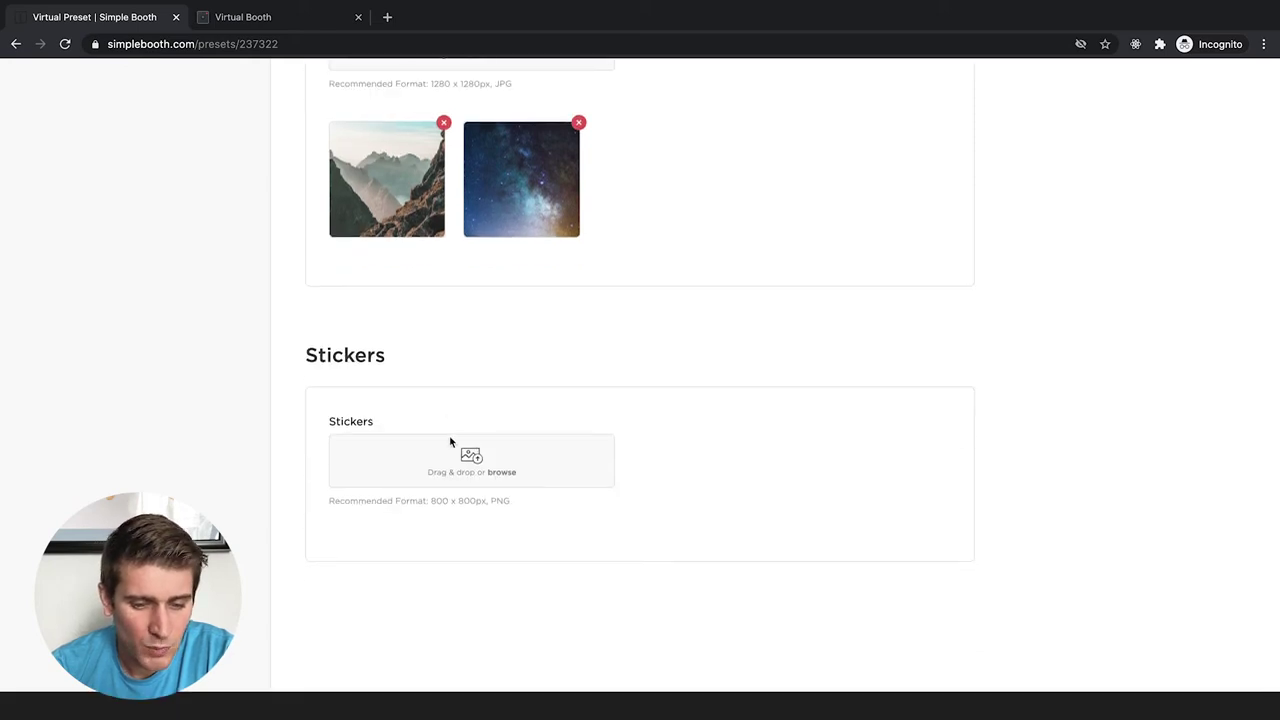
{"action": "left_click", "coordinate": [452, 475]}
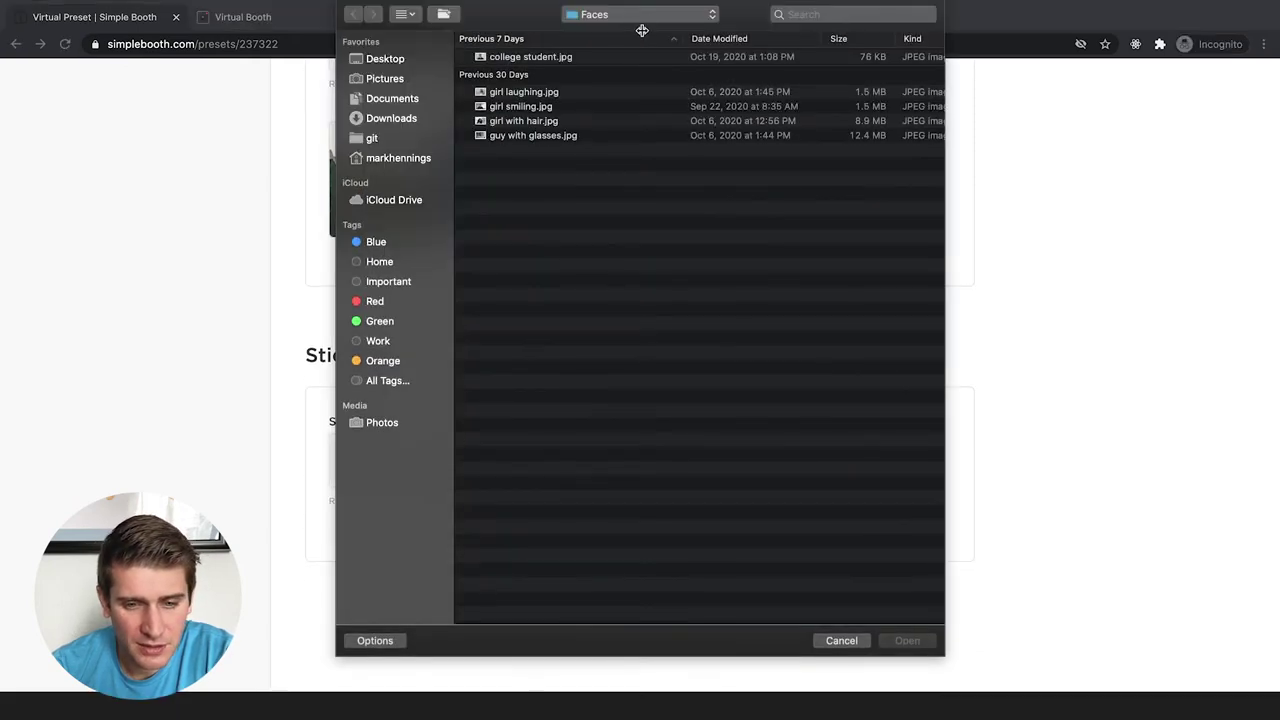
{"action": "left_click", "coordinate": [646, 16]}
{"action": "left_click", "coordinate": [648, 30]}
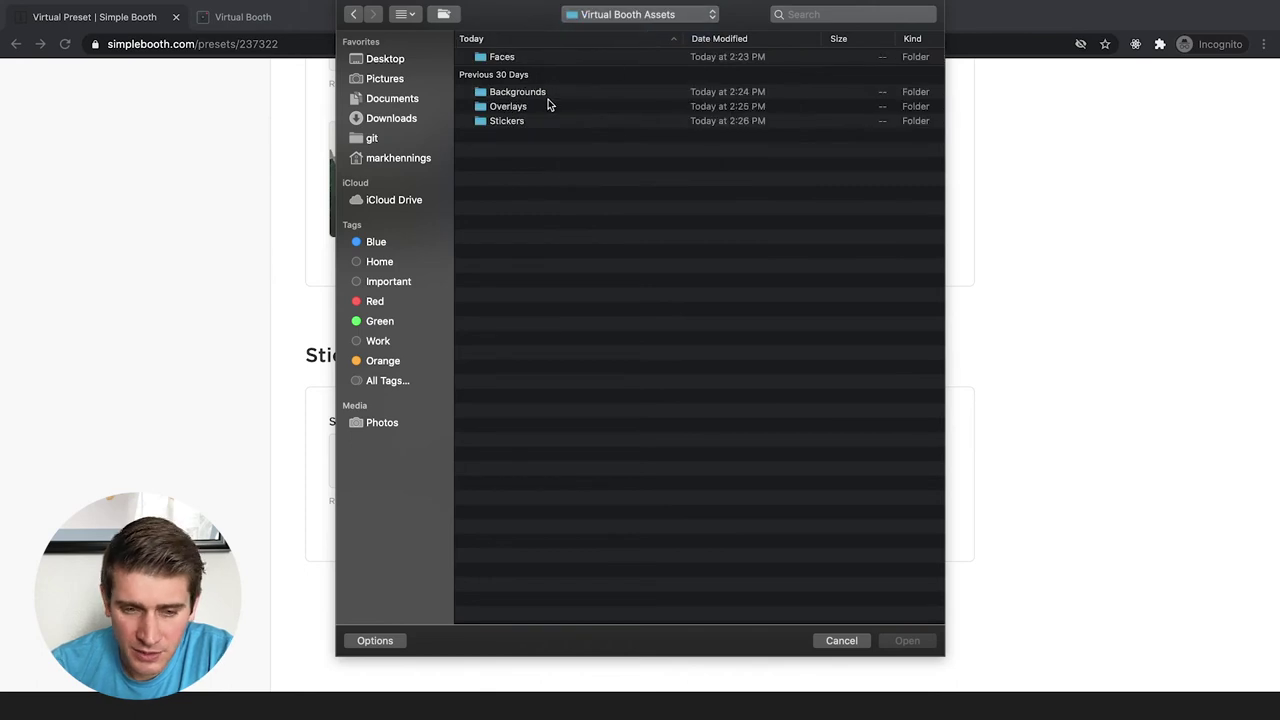
{"action": "double_click", "coordinate": [507, 120]}
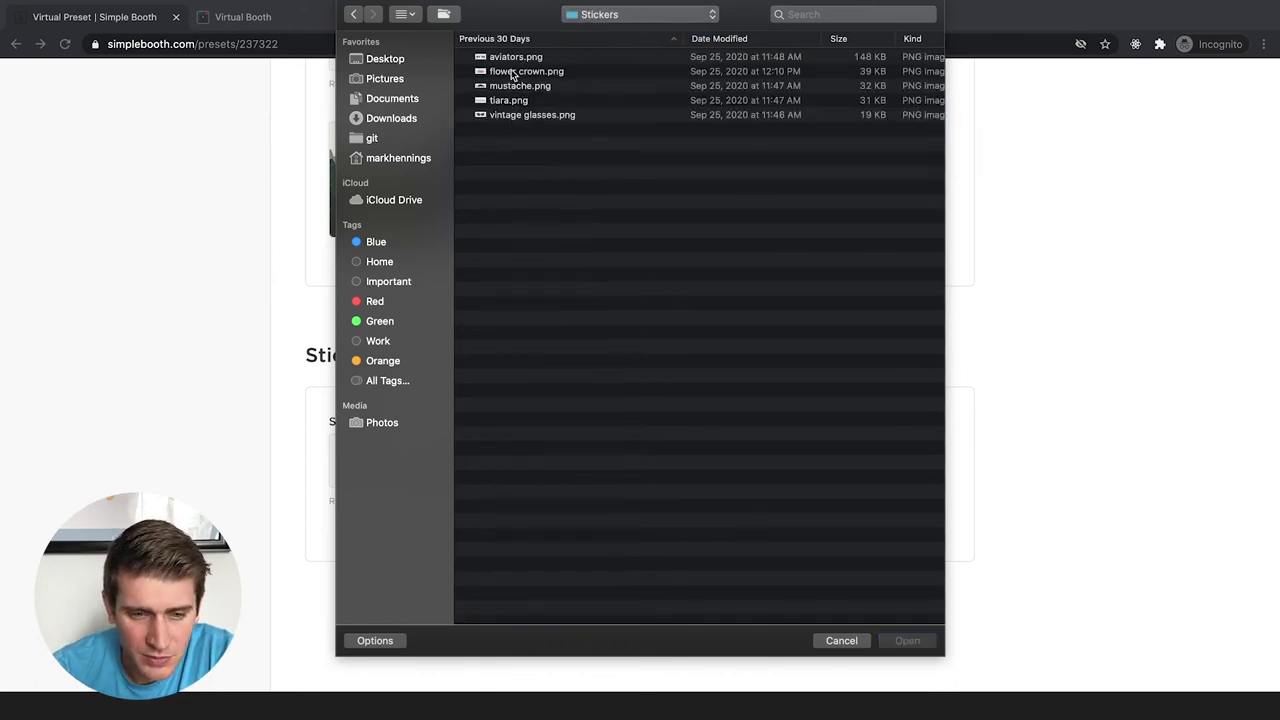
{"action": "left_click", "coordinate": [517, 62]}
{"action": "double_click", "coordinate": [517, 62]}
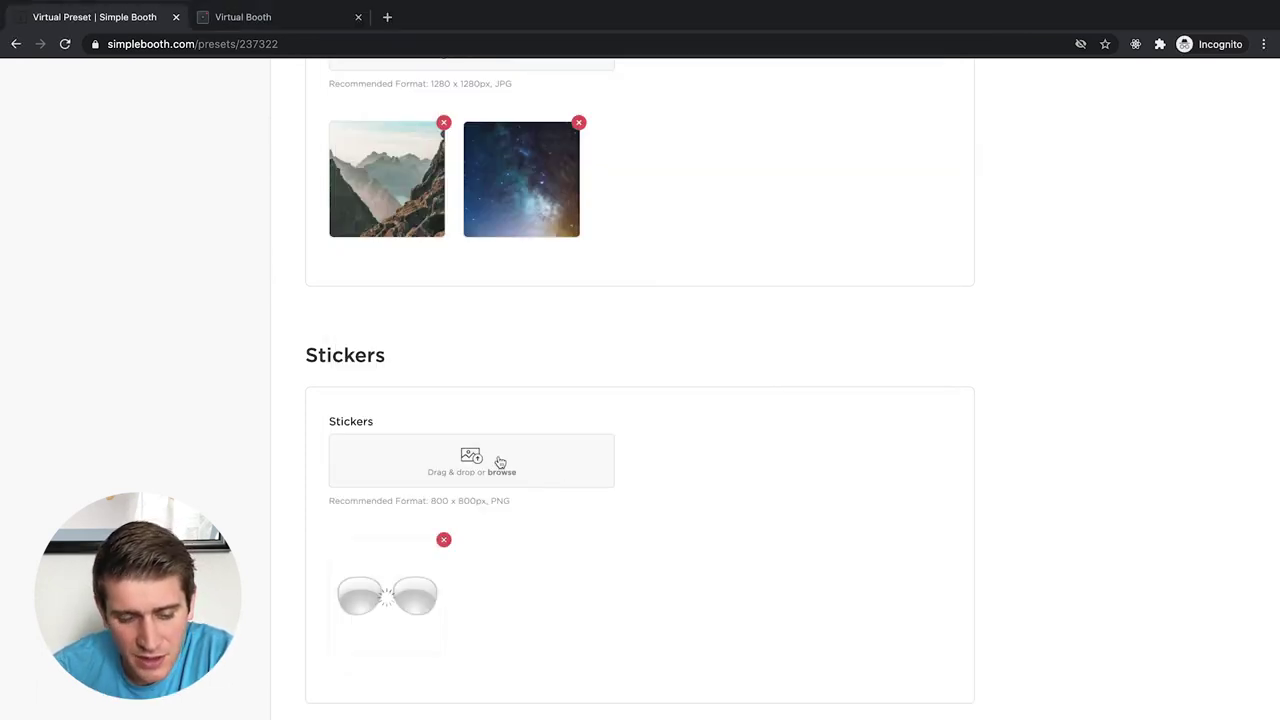
- Add mustache.png and flower crown.png as further stickers
{"action": "left_click", "coordinate": [499, 462]}
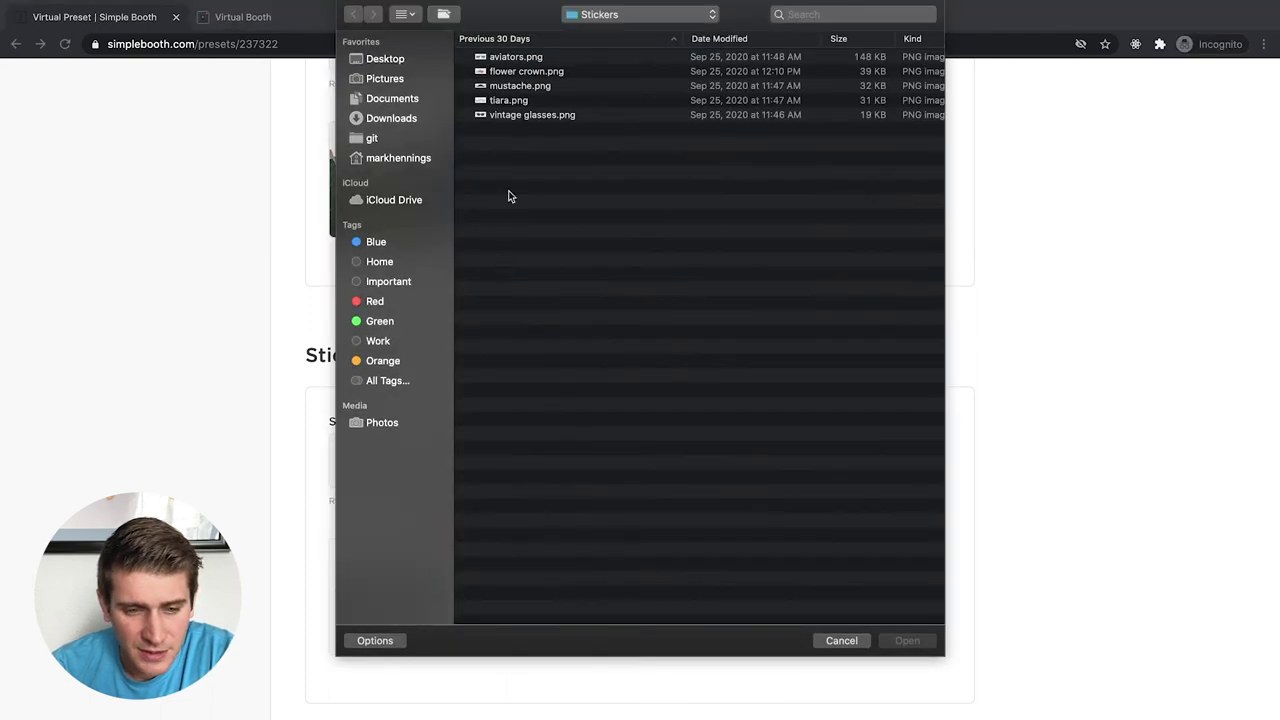
{"action": "double_click", "coordinate": [520, 87]}
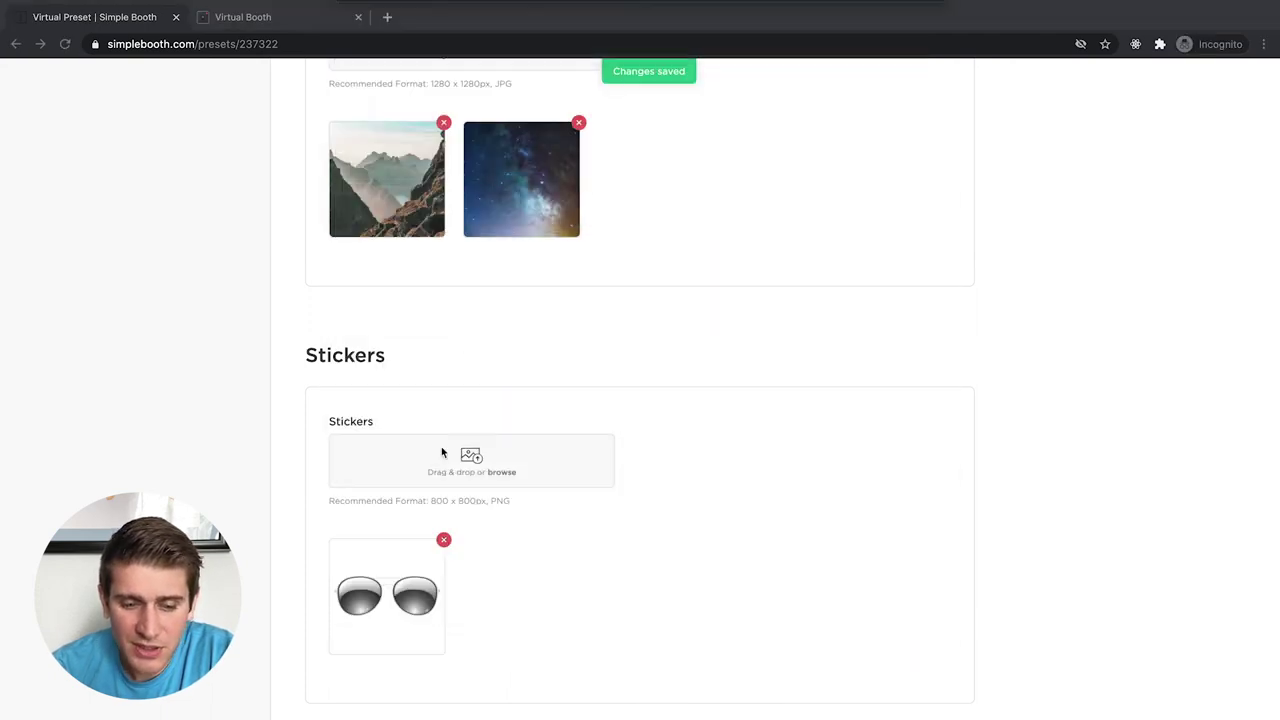
{"action": "left_click", "coordinate": [499, 462]}
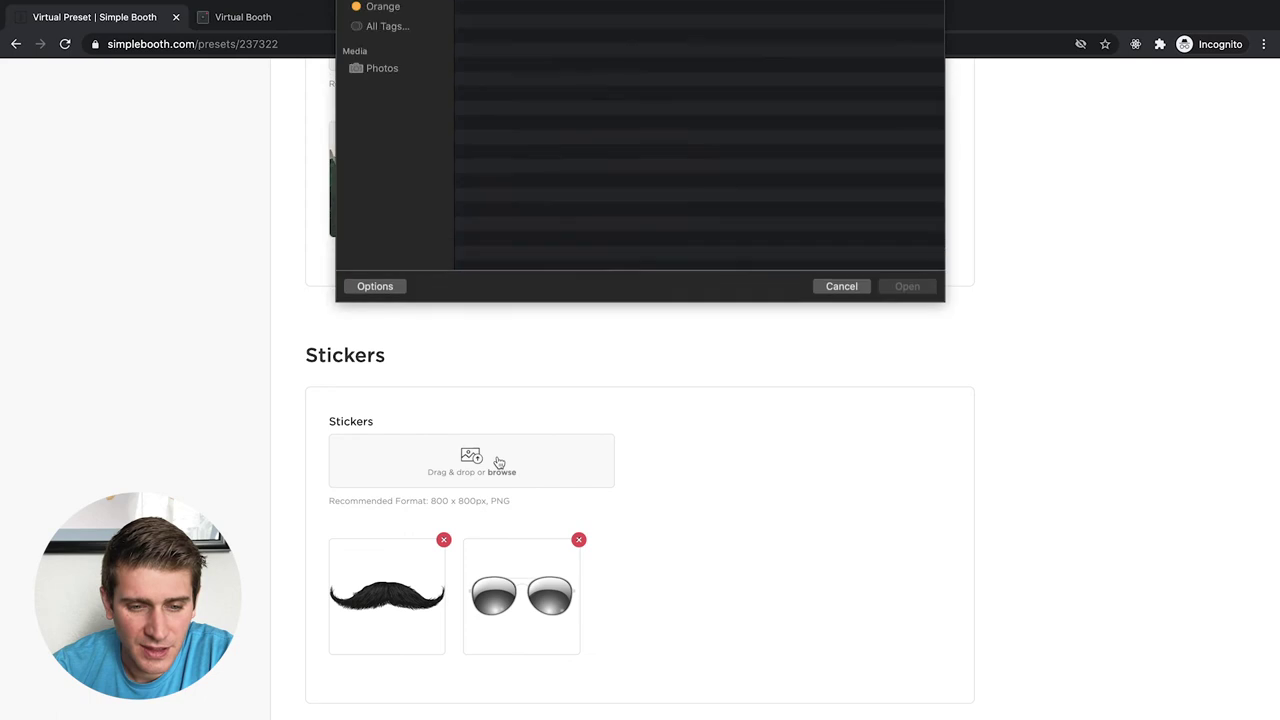
{"action": "double_click", "coordinate": [537, 73]}
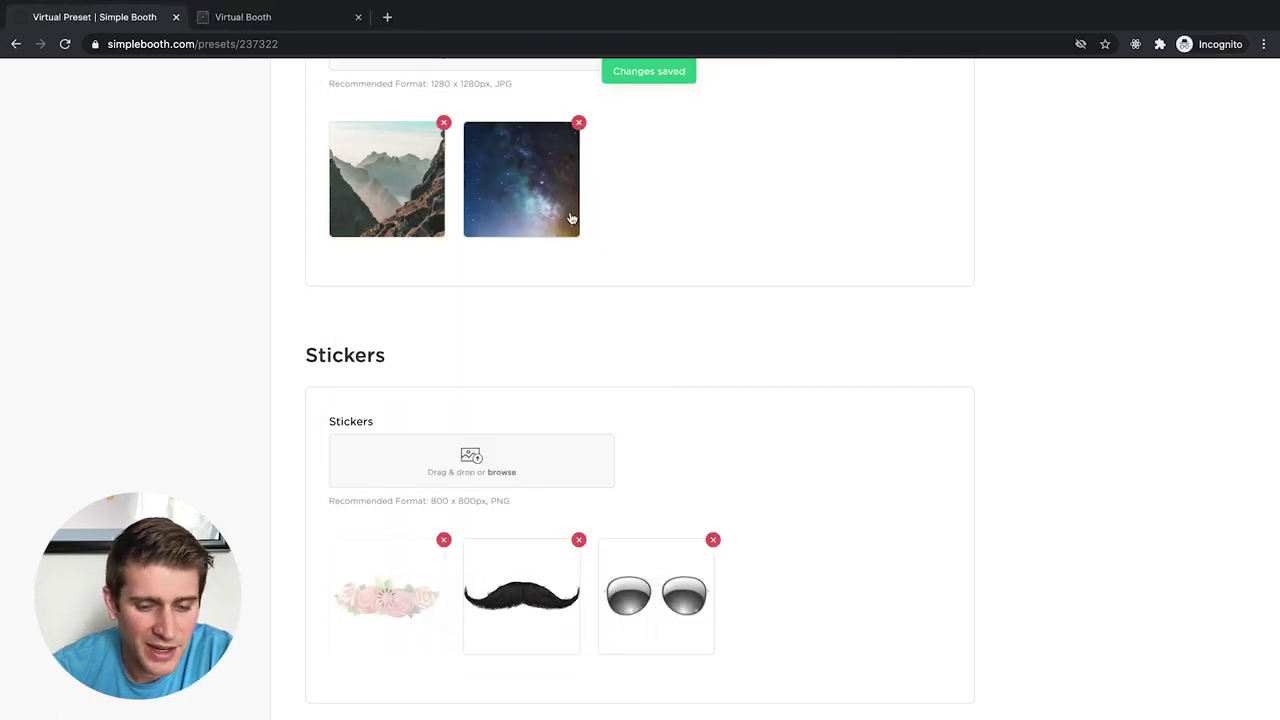
{"action": "left_click", "coordinate": [260, 18]}
- Reload the booth page and place a flower crown sticker on the forehead
{"action": "left_click", "coordinate": [298, 50]}
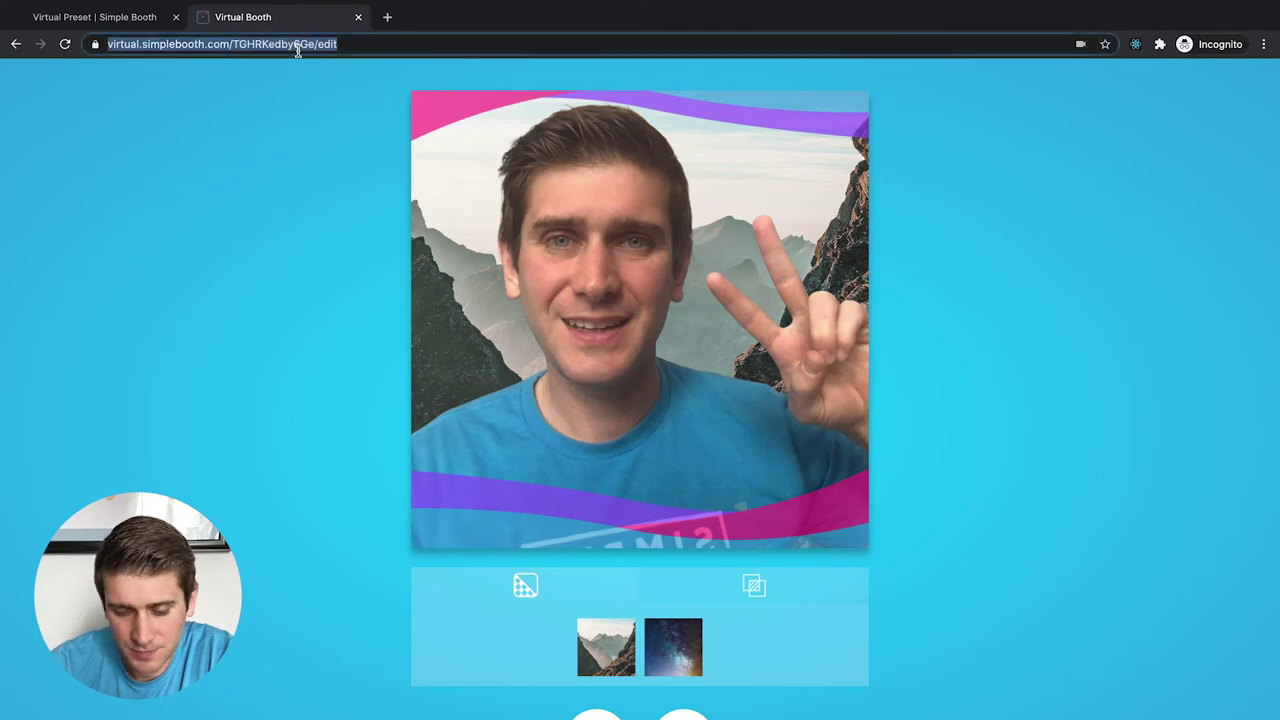
{"action": "key", "text": "Return"}
{"action": "scroll", "coordinate": [338, 75], "scroll_direction": "down", "scroll_amount": 2}
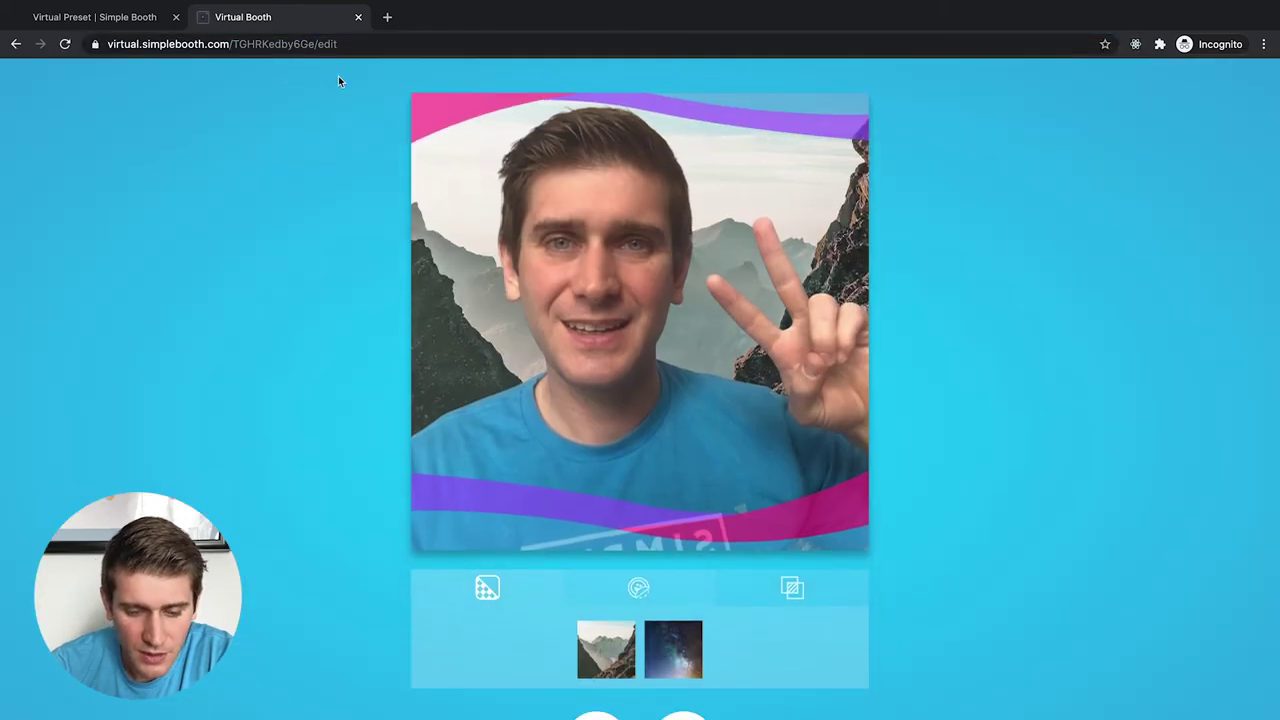
{"action": "left_click", "coordinate": [638, 579]}
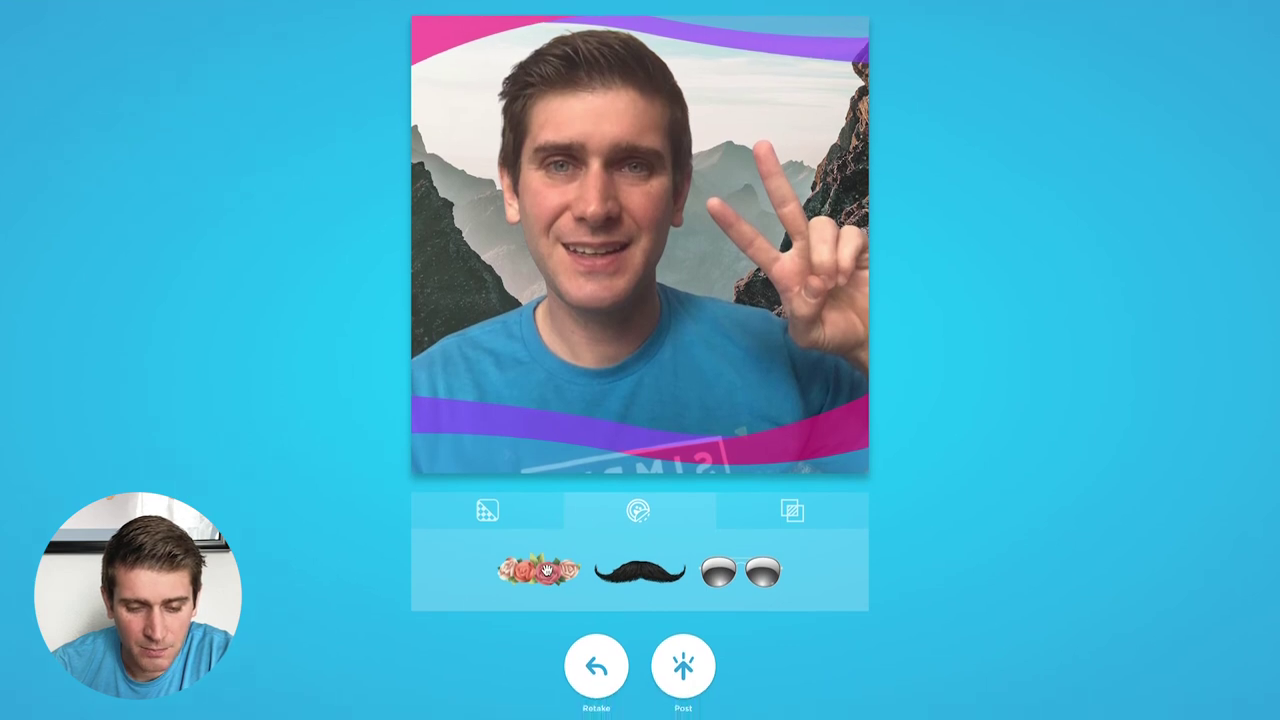
{"action": "left_click", "coordinate": [547, 593]}
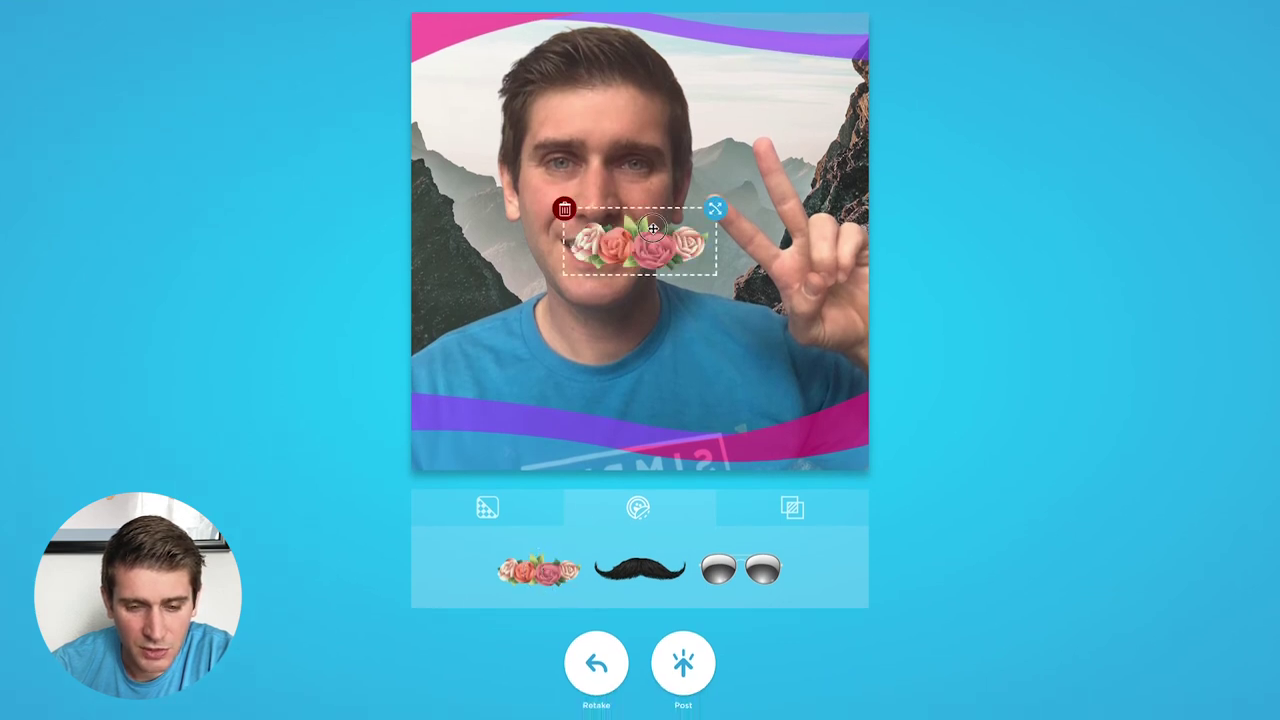
{"action": "left_click_drag", "start_coordinate": [650, 230], "coordinate": [657, 22]}
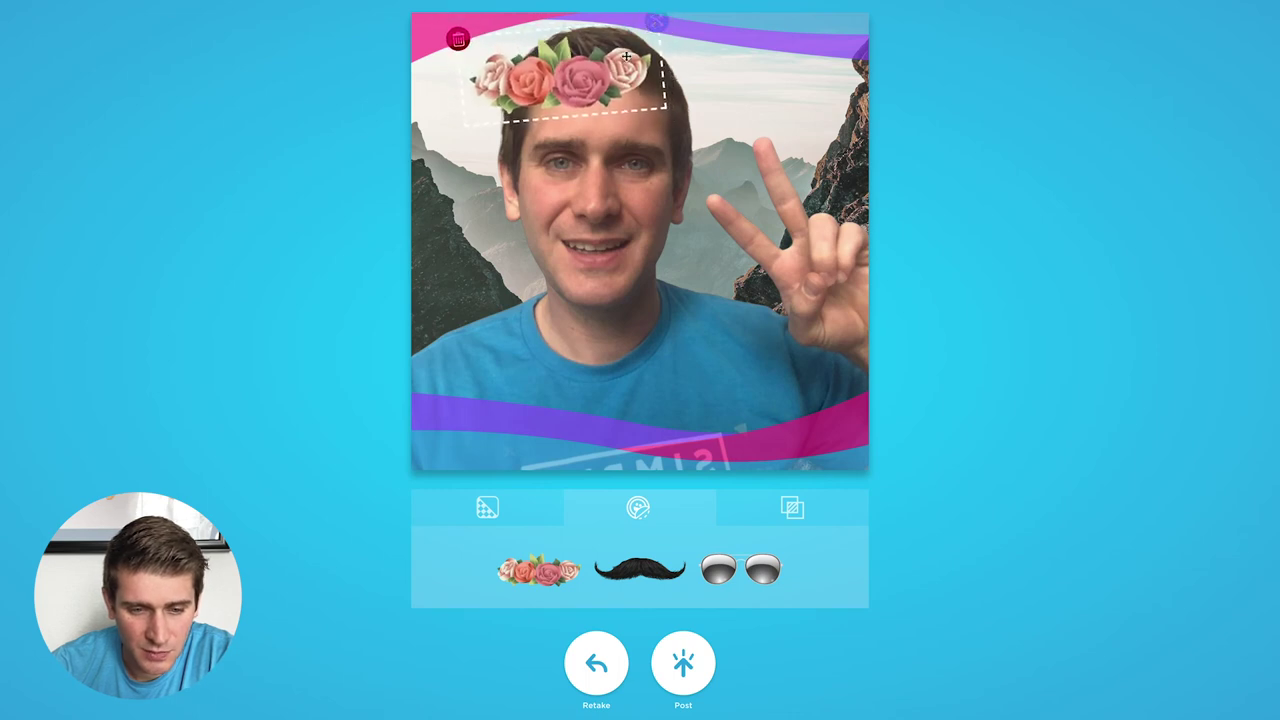
{"action": "left_click_drag", "start_coordinate": [602, 78], "coordinate": [624, 70]}
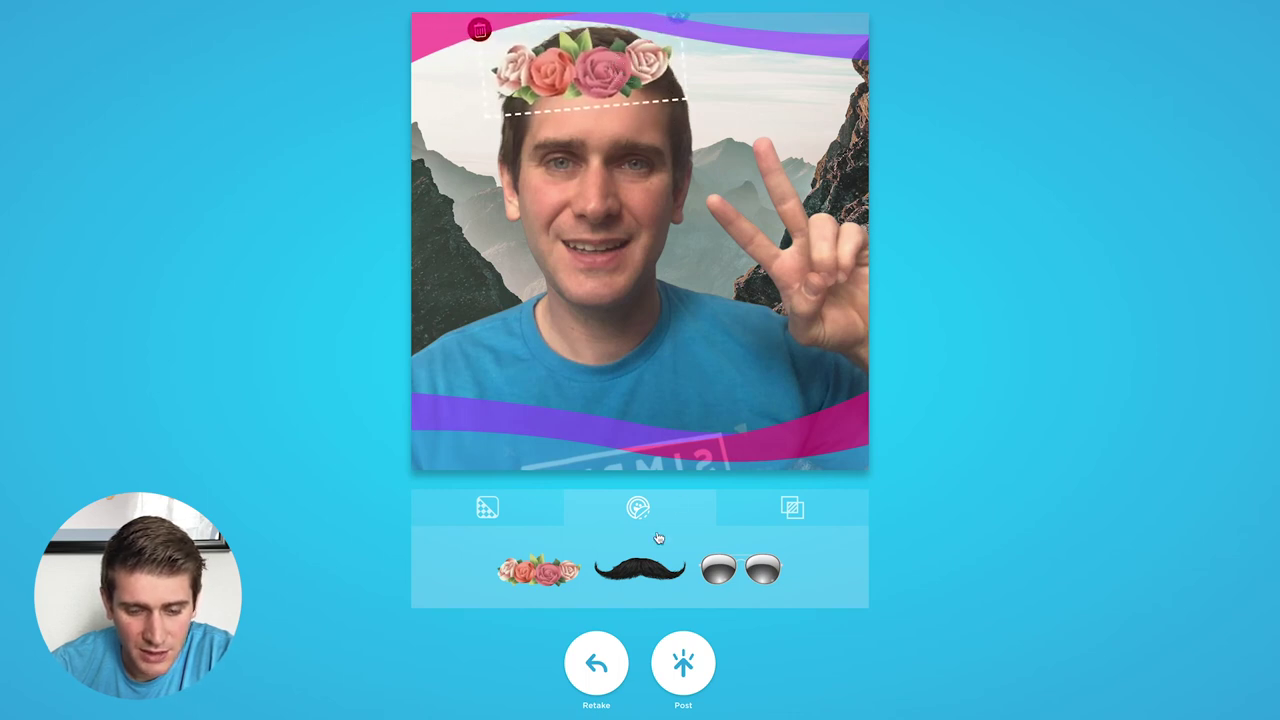
- Add sunglasses over the eyes and a large mustache over the mouth
{"action": "left_click", "coordinate": [645, 568]}
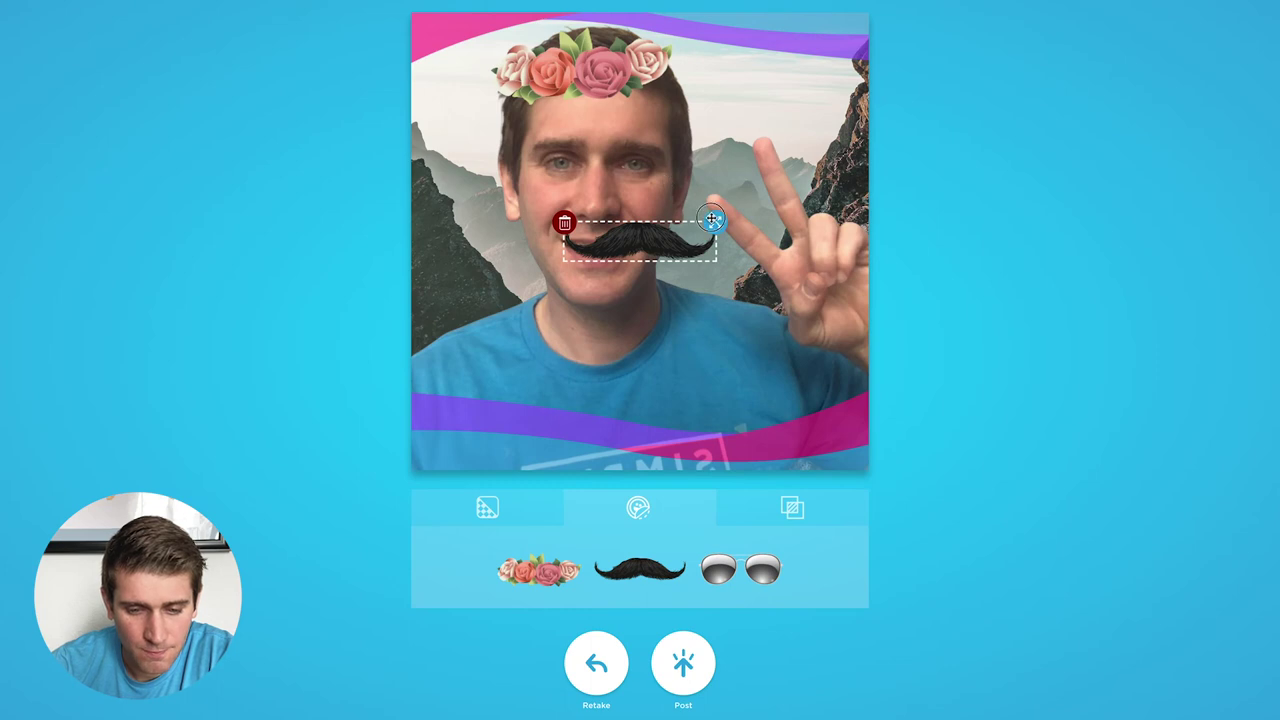
{"action": "left_click_drag", "start_coordinate": [716, 222], "coordinate": [692, 132]}
{"action": "left_click", "coordinate": [740, 568]}
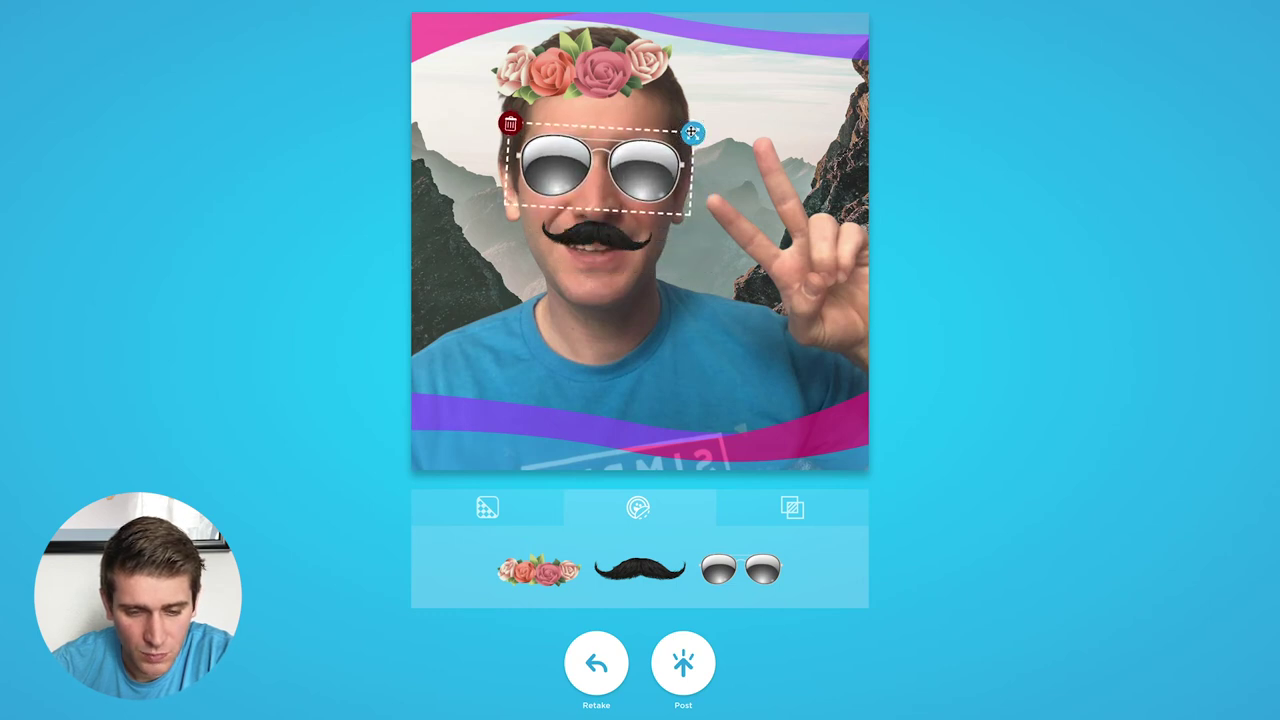
{"action": "left_click", "coordinate": [597, 244]}
{"action": "mouse_move", "coordinate": [654, 223]}
{"action": "left_mouse_down"}
{"action": "mouse_move", "coordinate": [677, 203]}
{"action": "mouse_move", "coordinate": [689, 214]}
{"action": "mouse_move", "coordinate": [648, 247]}
{"action": "left_mouse_up"}
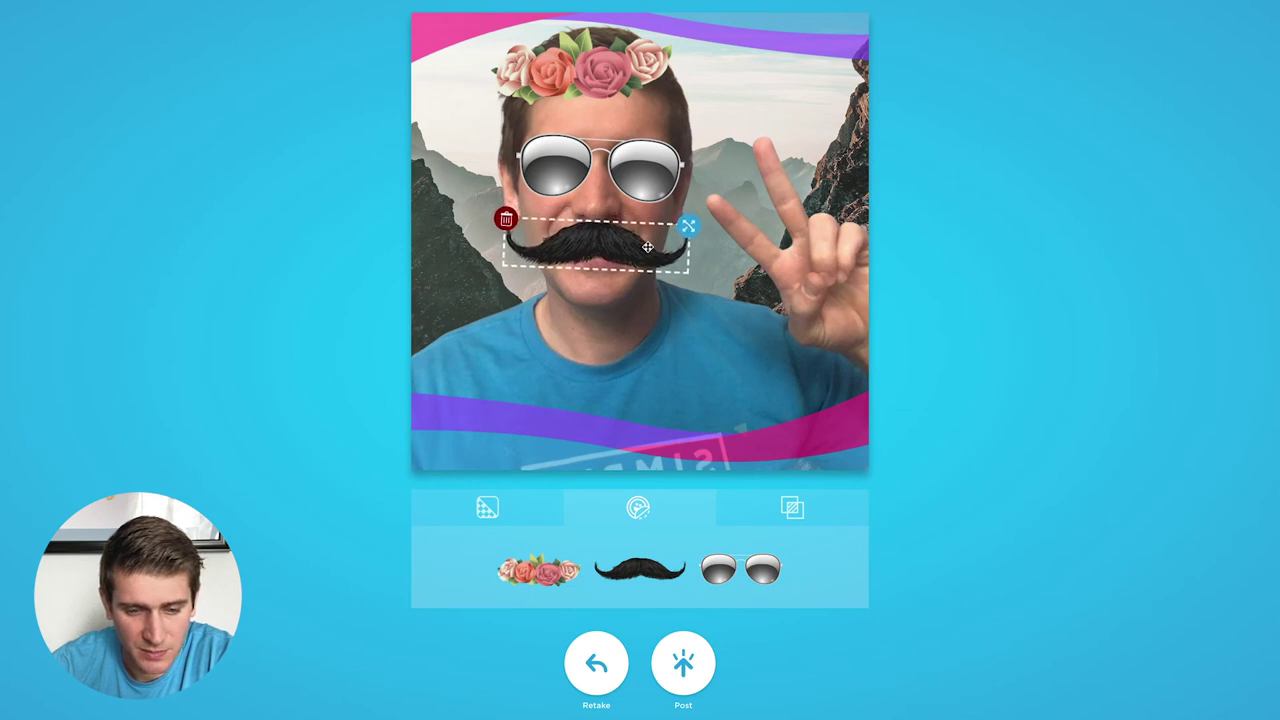
{"action": "left_click", "coordinate": [670, 331]}
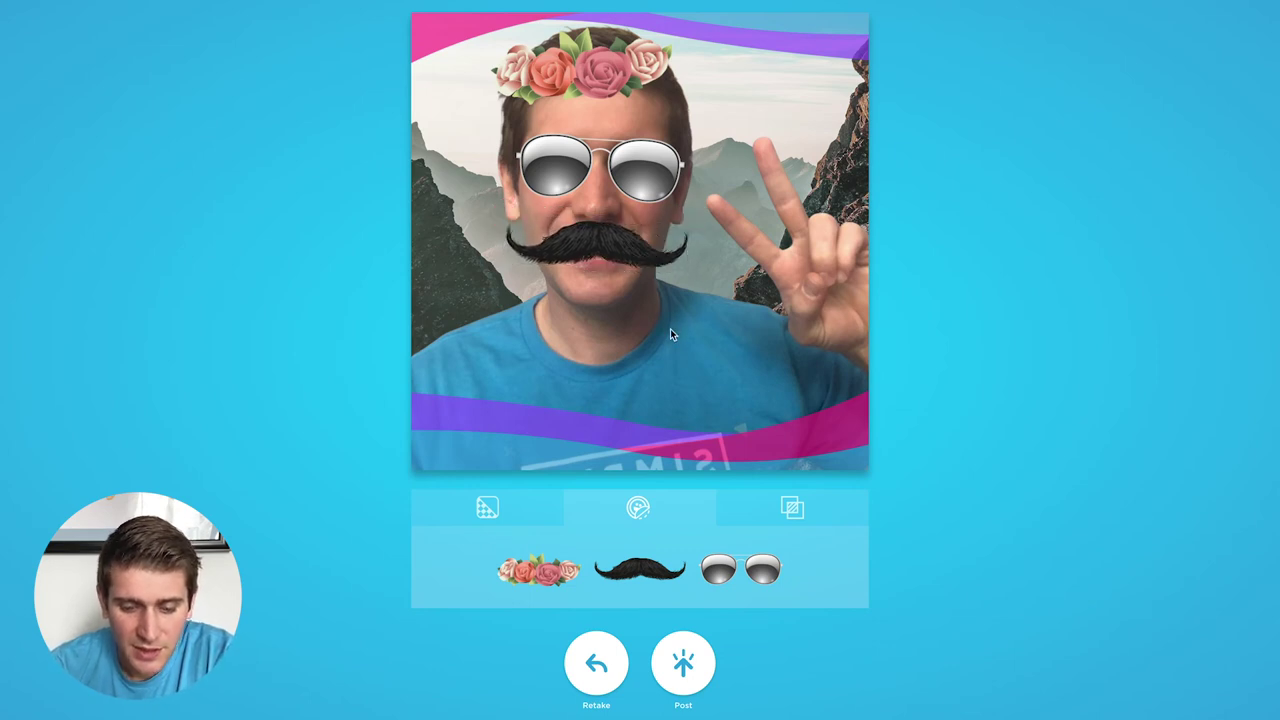
{"action": "scroll", "coordinate": [670, 330], "scroll_direction": "down", "scroll_amount": 1}
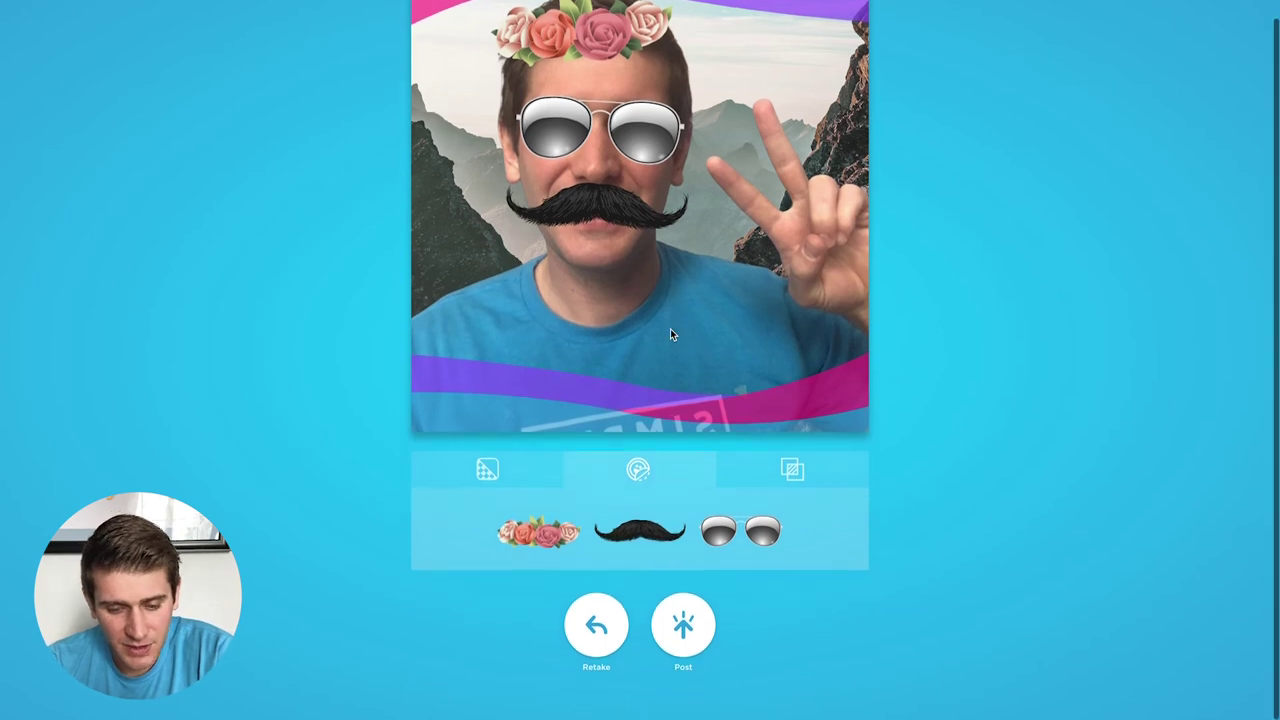
{"action": "scroll", "coordinate": [554, 298], "scroll_direction": "up", "scroll_amount": 1}
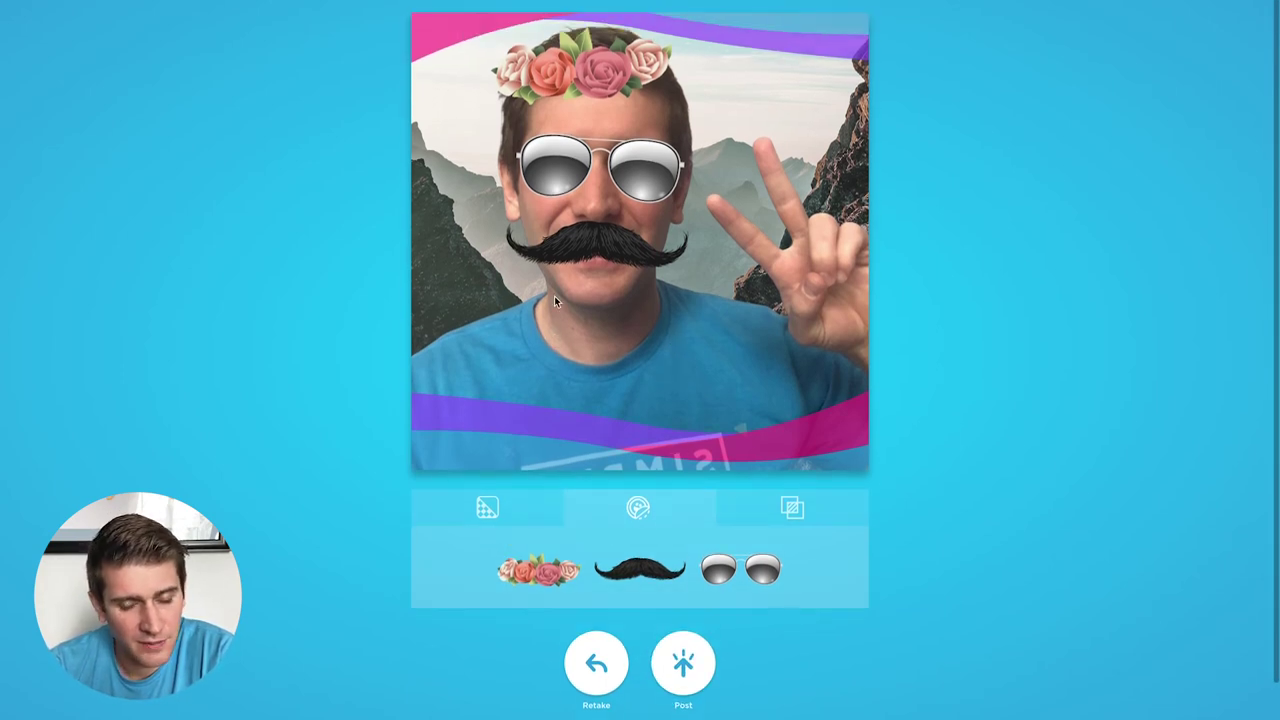
- Post the decorated photo and copy its share link from the sharing options
{"action": "left_click", "coordinate": [685, 664]}
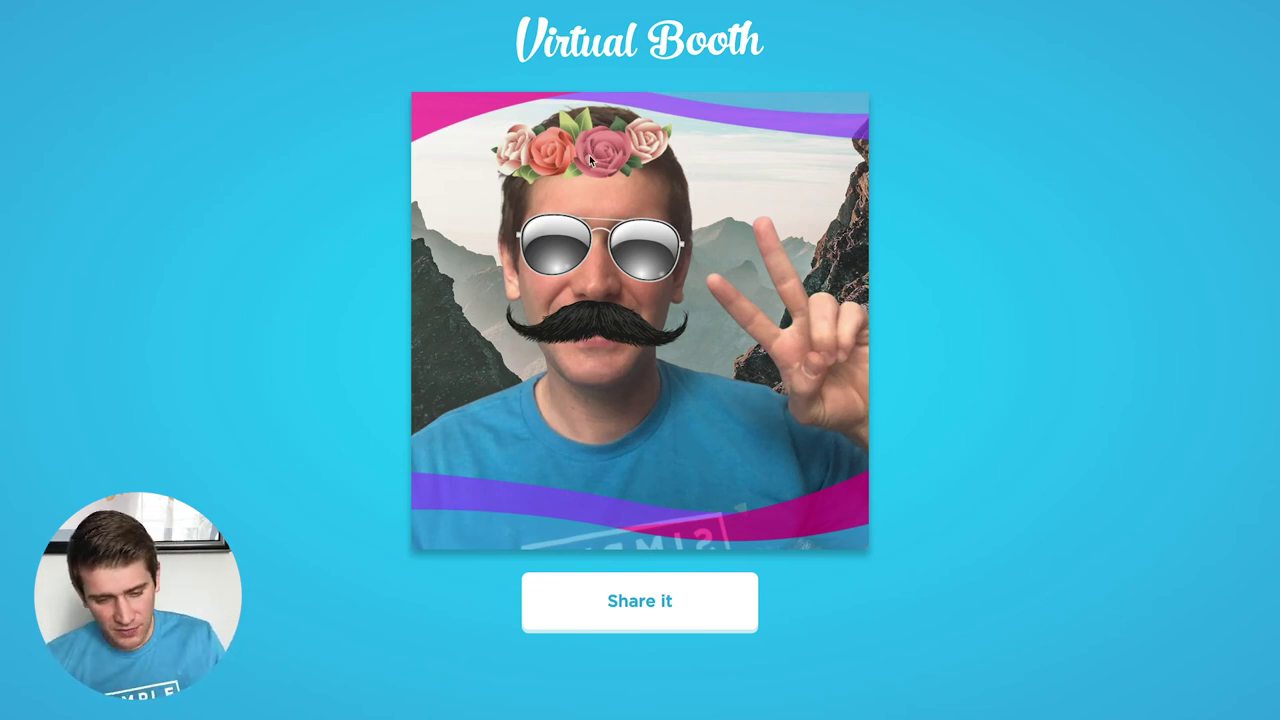
{"action": "left_click", "coordinate": [610, 604]}
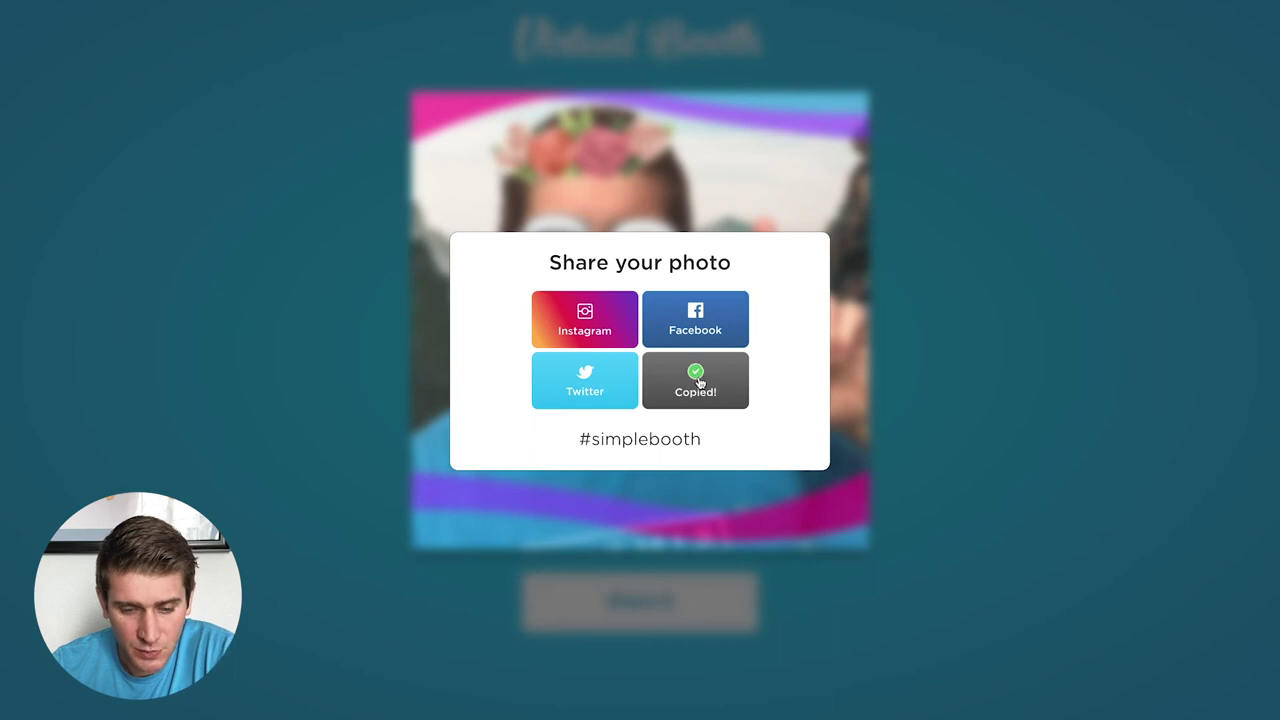
- Close the sharing options, view the gallery, and go back to the camera screen
{"action": "left_click", "coordinate": [684, 548]}
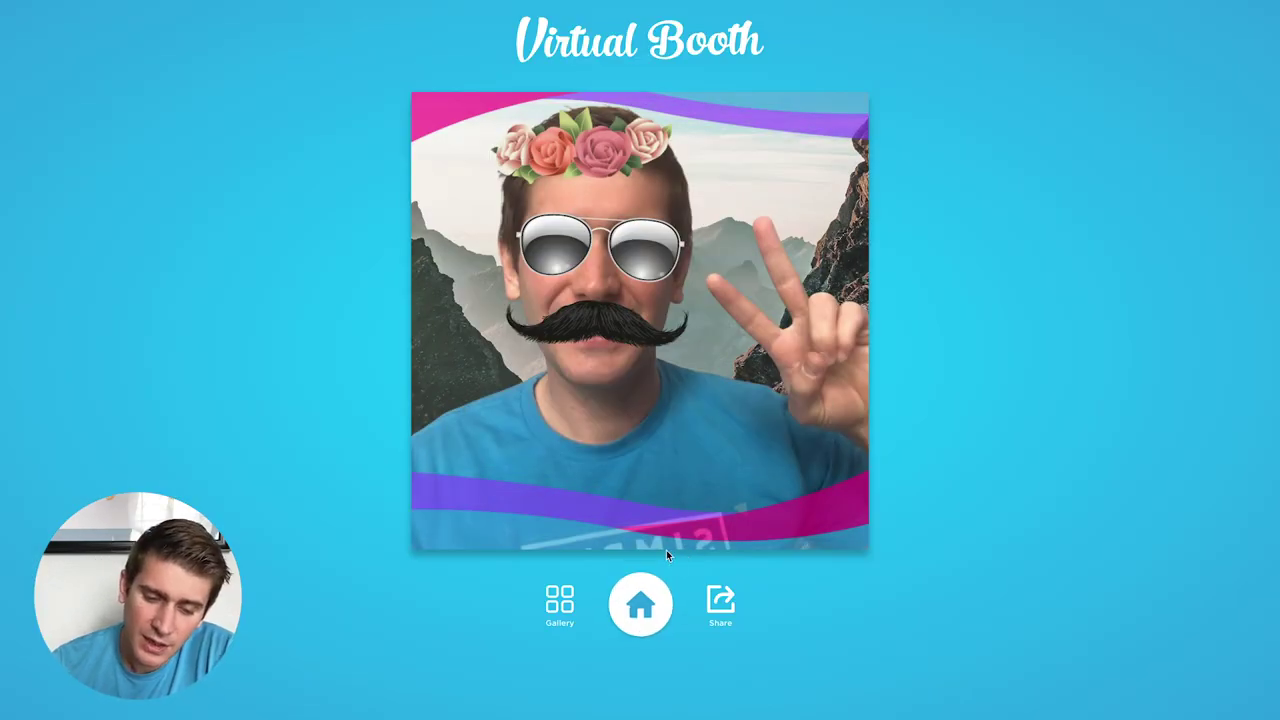
{"action": "left_click", "coordinate": [717, 602]}
{"action": "left_click", "coordinate": [710, 618]}
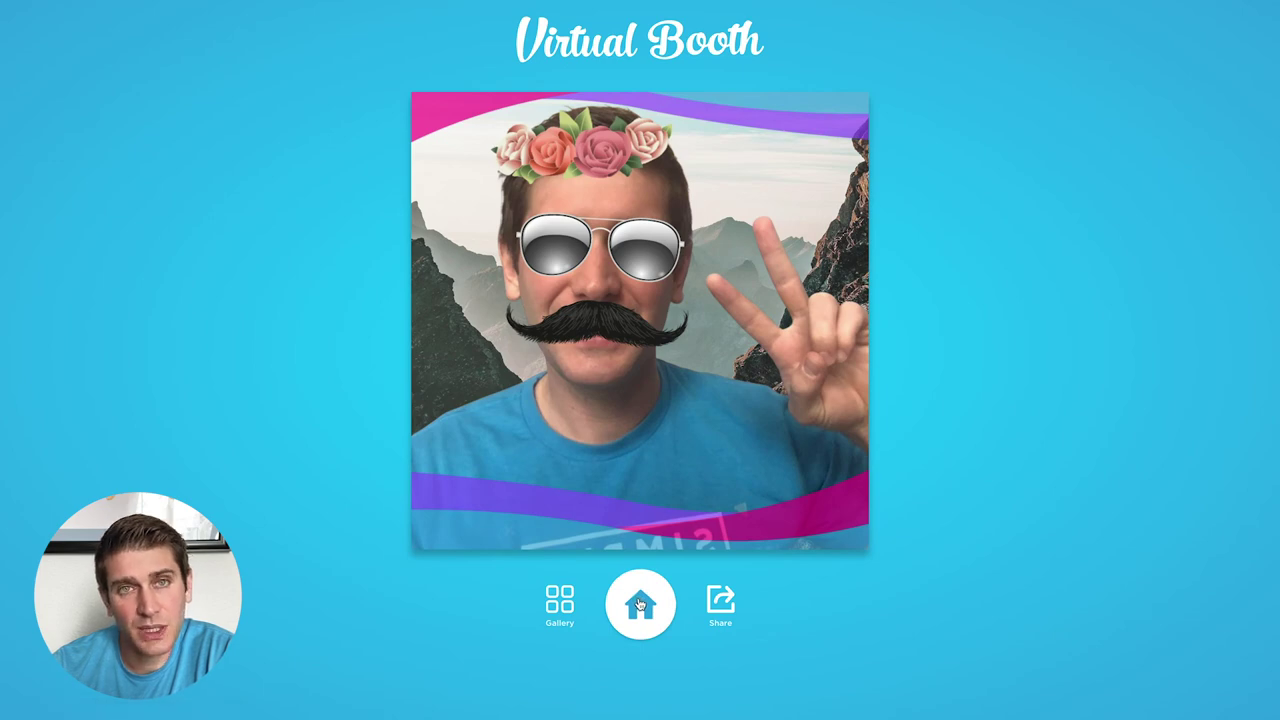
{"action": "left_click", "coordinate": [567, 602]}
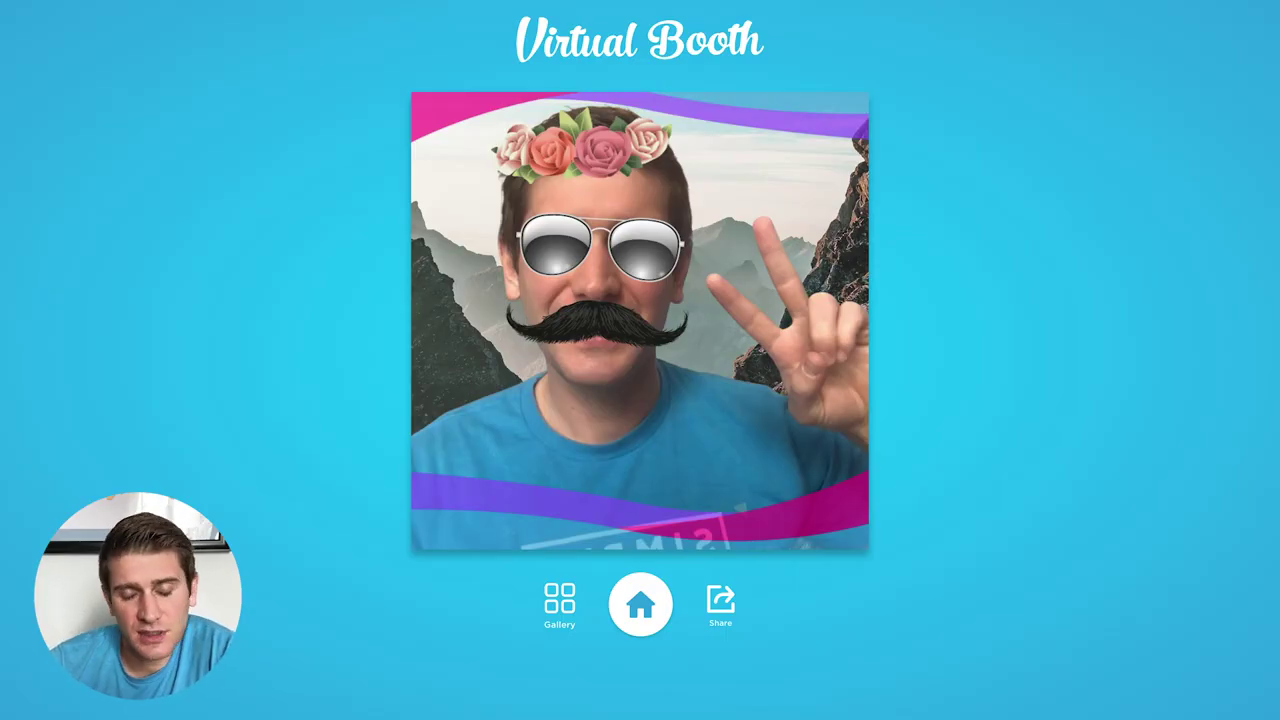
{"action": "left_click", "coordinate": [640, 604]}
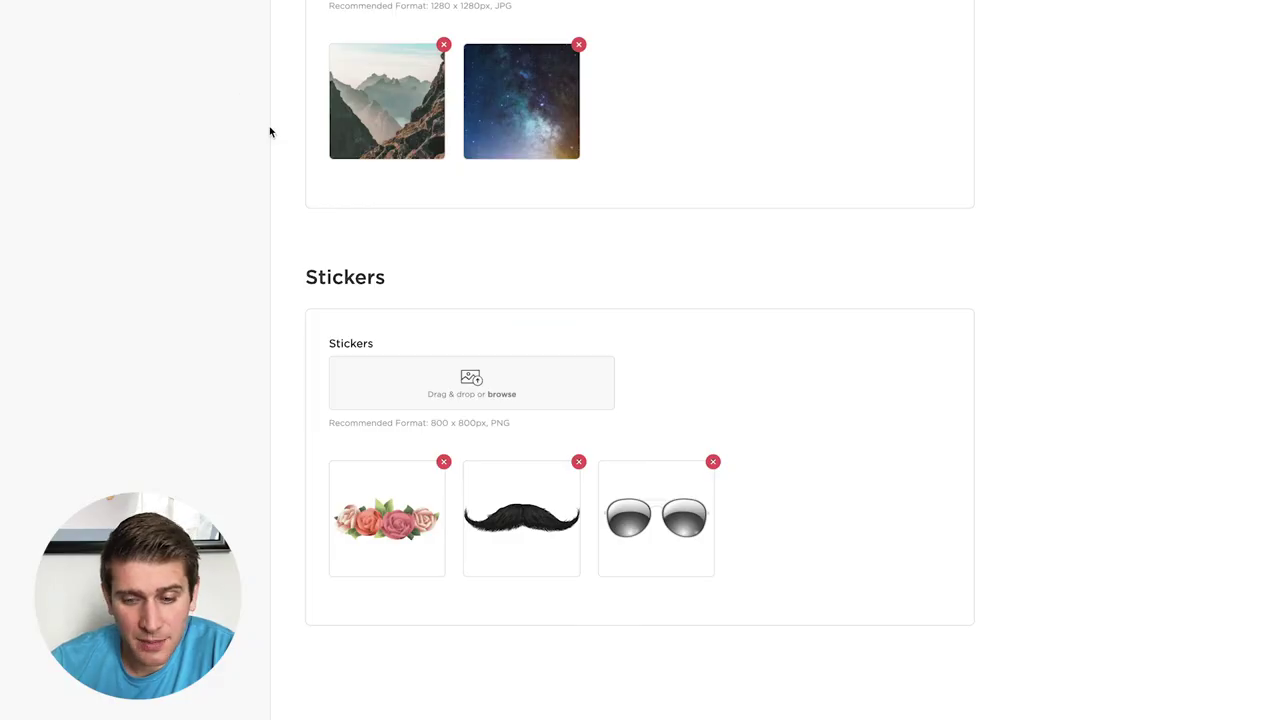
- Scroll up to the Participant Access section with the capture link and QR code
{"action": "scroll", "coordinate": [269, 131], "scroll_direction": "up", "scroll_amount": 20}
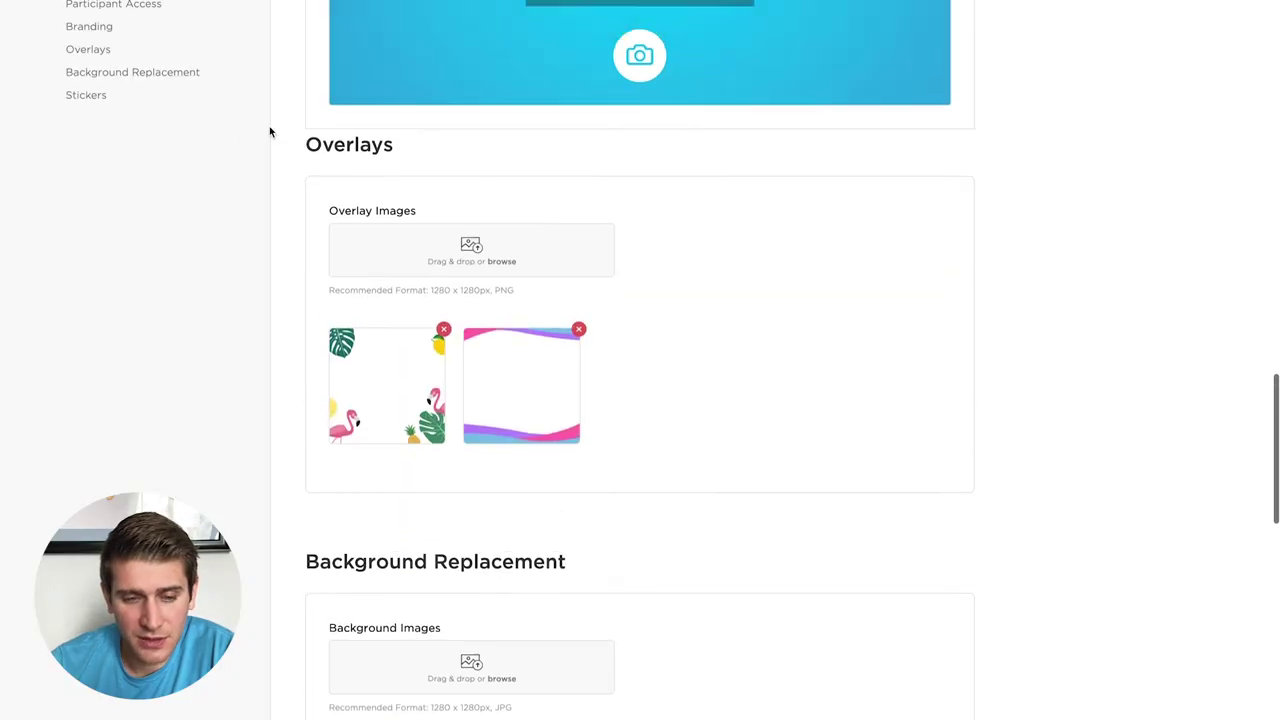